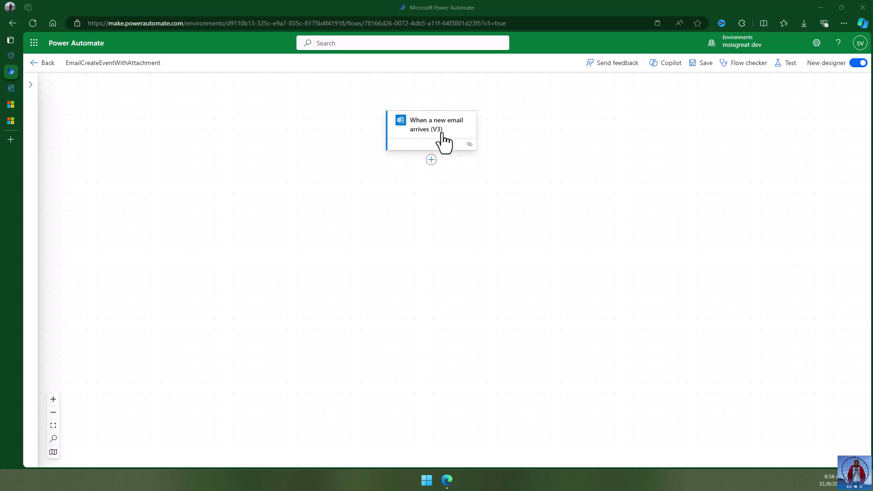
Add the Office 365 Outlook Create event (V4) action below the new email trigger
{"action": "left_click", "coordinate": [431, 161]}
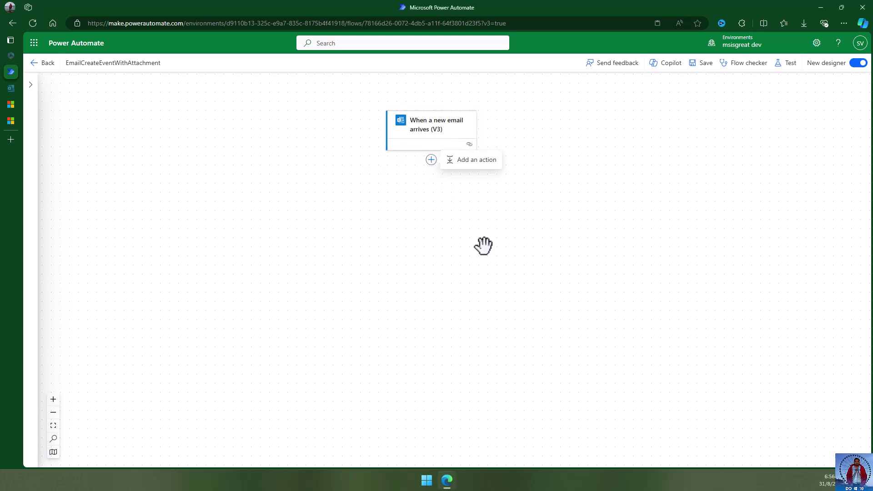
{"action": "left_click", "coordinate": [477, 165]}
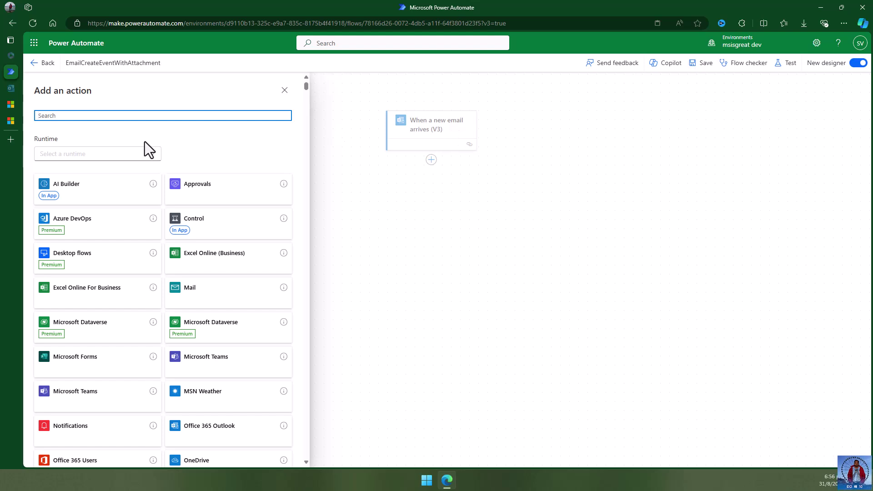
{"action": "type", "text": "creat"}
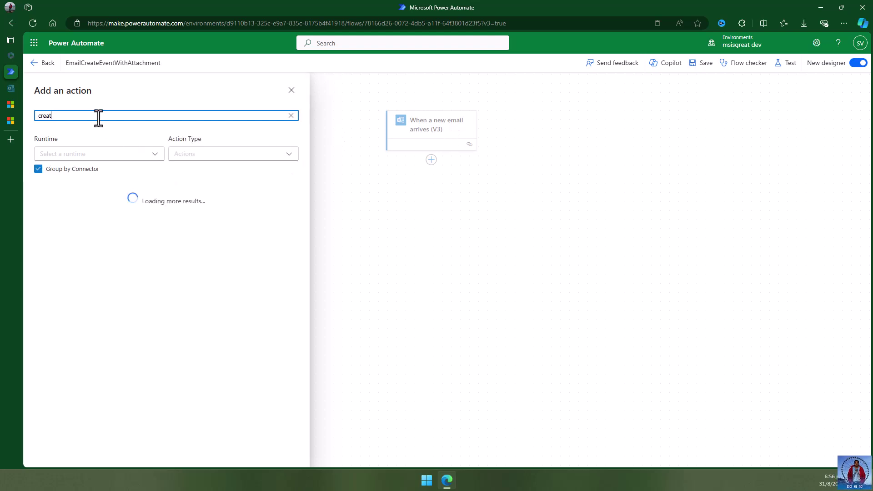
{"action": "type", "text": "e event"}
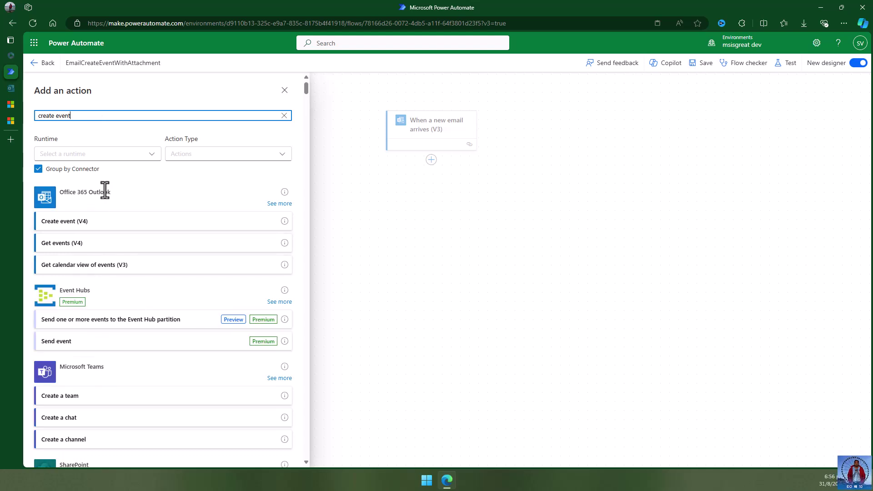
{"action": "left_click", "coordinate": [119, 224]}
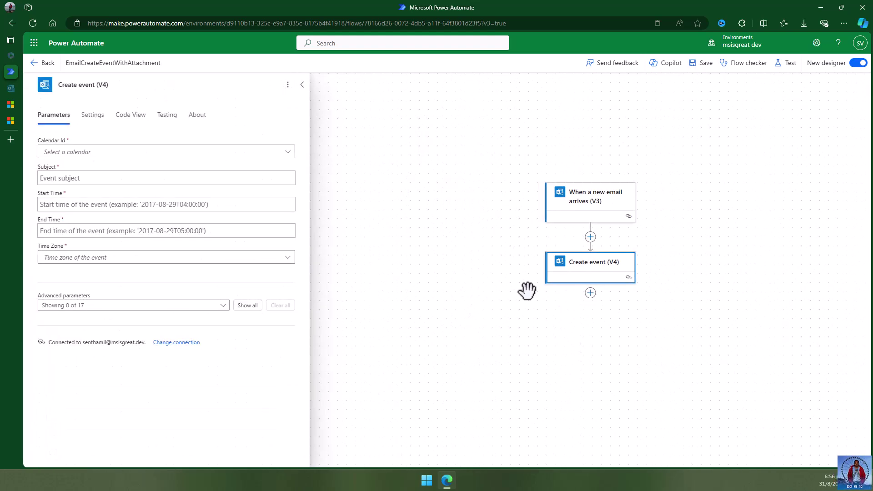
Set the event's calendar to Calendar and its subject to the email's Subject value followed by "- Event"
{"action": "left_click", "coordinate": [89, 154]}
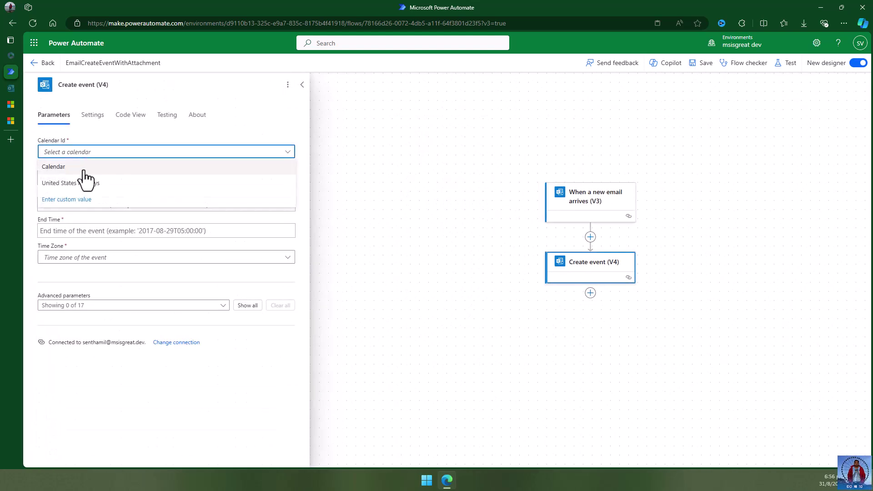
{"action": "left_click", "coordinate": [84, 168]}
{"action": "left_click", "coordinate": [81, 179]}
{"action": "left_click", "coordinate": [292, 174]}
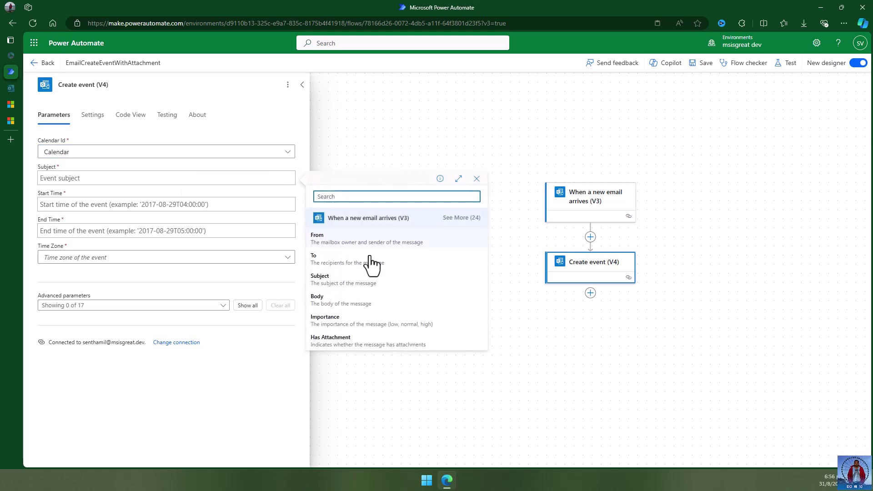
{"action": "left_click", "coordinate": [358, 283]}
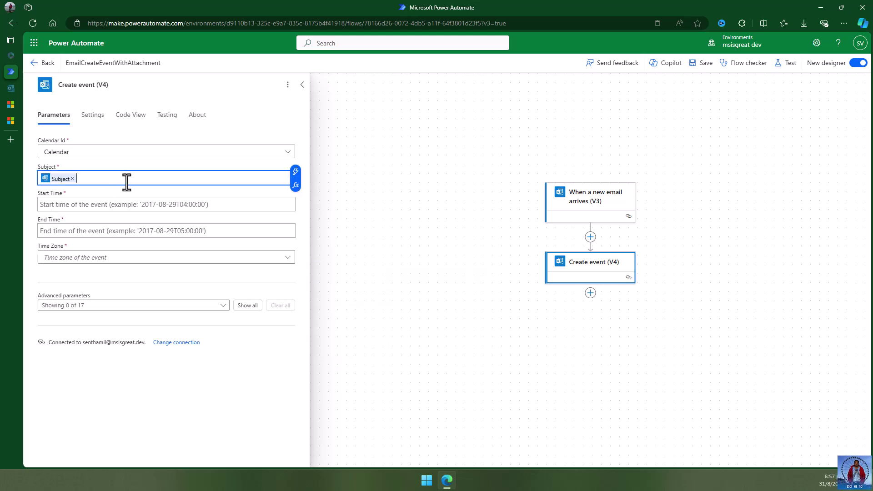
{"action": "type", "text": "- Event"}
Set the event's start time to 2024-09-03T16:00:00
{"action": "left_click", "coordinate": [108, 204]}
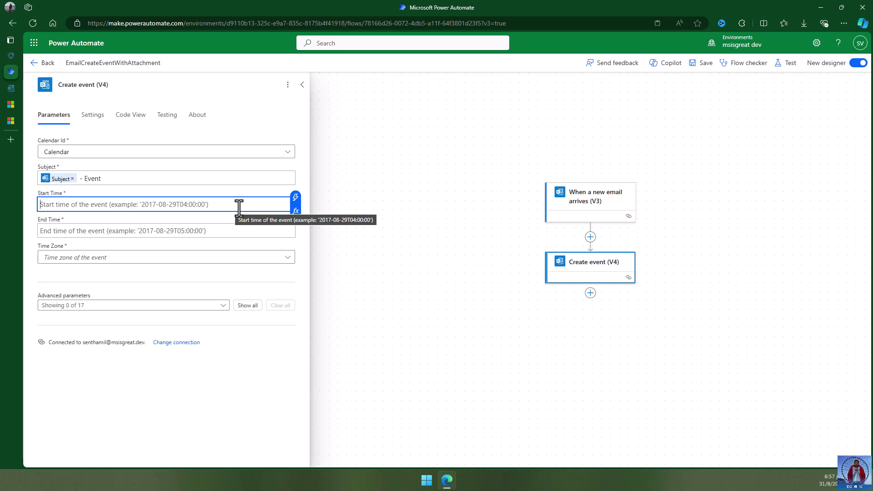
{"action": "type", "text": "2024"}
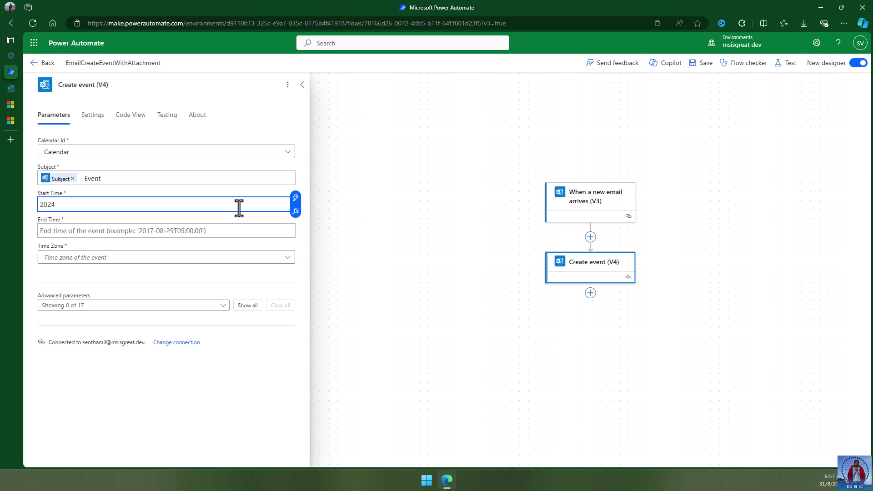
{"action": "type", "text": "-09-03T"}
{"action": "type", "text": "16:00:00"}
Copy the start time into the event's end time and change it to 2024-09-03T17:00:00
{"action": "left_click_drag", "start_coordinate": [113, 207], "coordinate": [43, 206]}
{"action": "key", "text": "ctrl+c"}
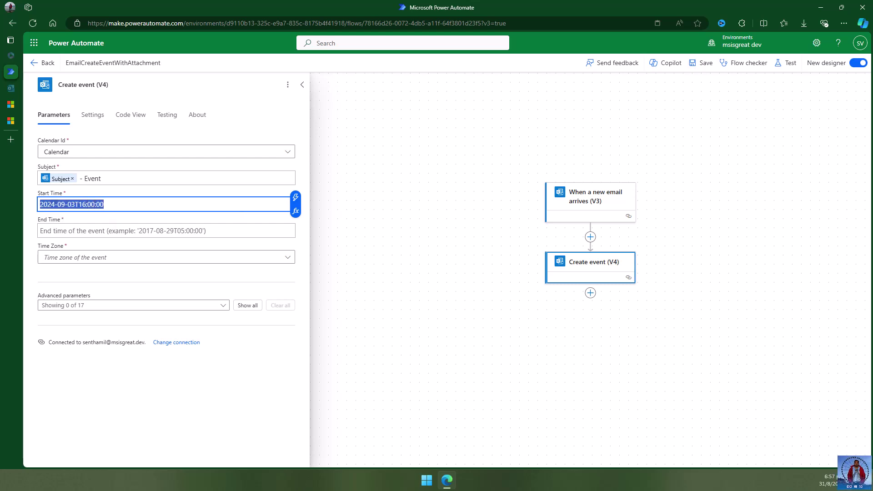
{"action": "left_click", "coordinate": [63, 231]}
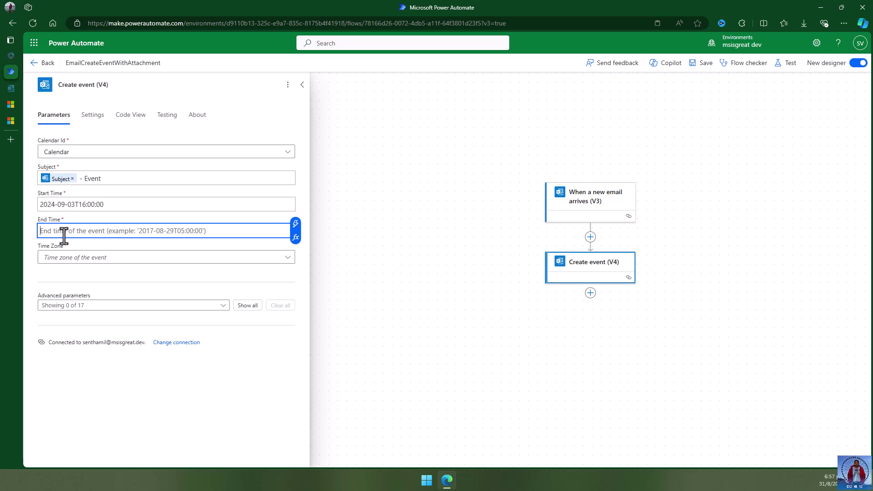
{"action": "key", "text": "ctrl+v"}
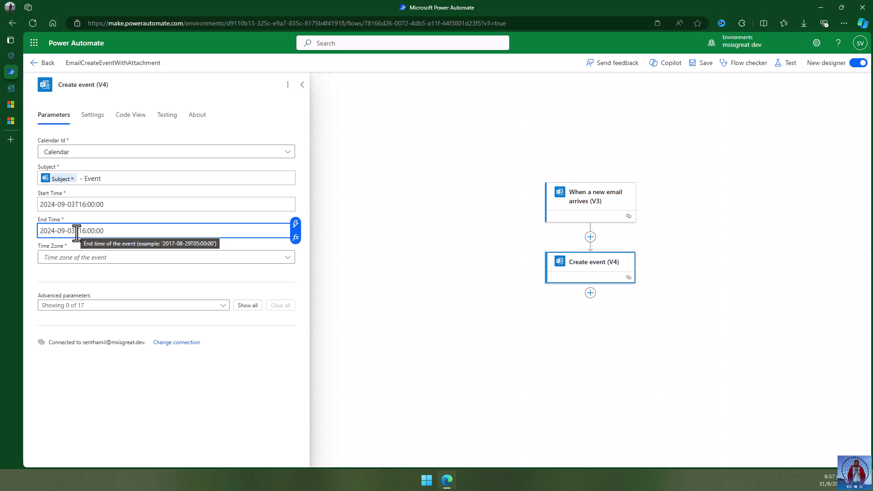
{"action": "left_click", "coordinate": [83, 230]}
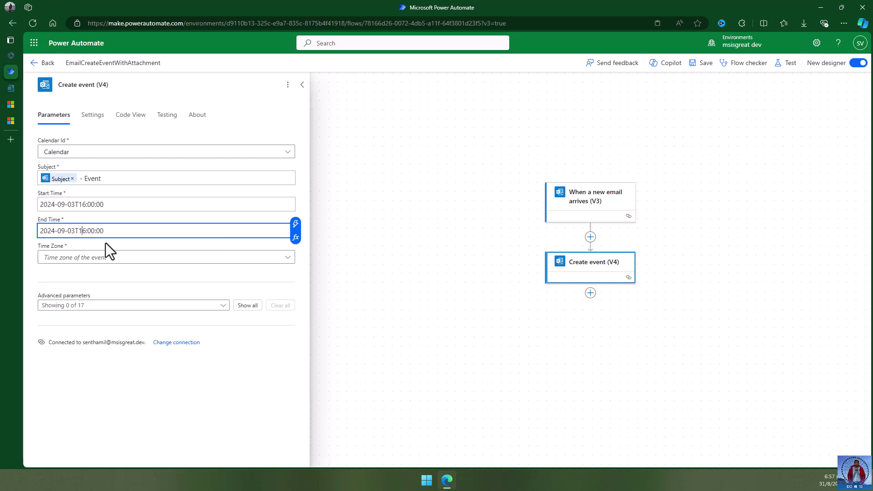
Set the event's time zone to (UTC+08:00) Kuala Lumpur, Singapore
{"action": "left_click", "coordinate": [111, 257]}
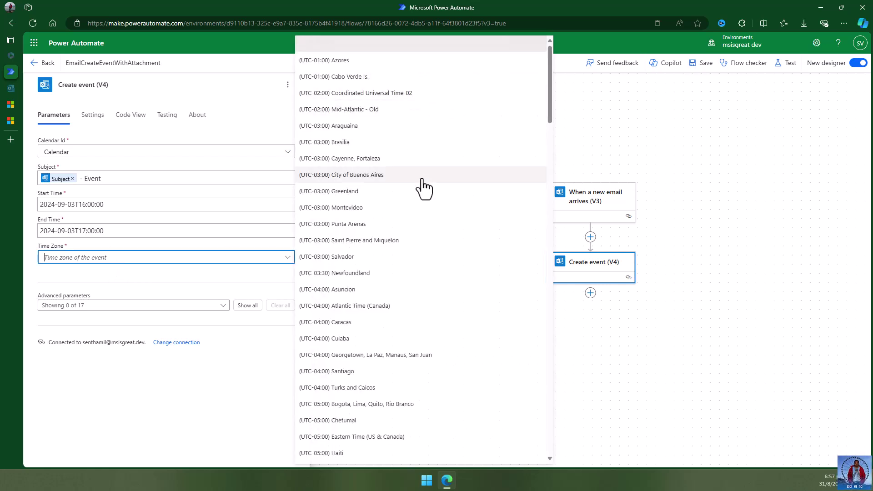
{"action": "scroll", "coordinate": [410, 304], "scroll_direction": "down", "scroll_amount": 7}
{"action": "scroll", "coordinate": [412, 306], "scroll_direction": "down", "scroll_amount": 18}
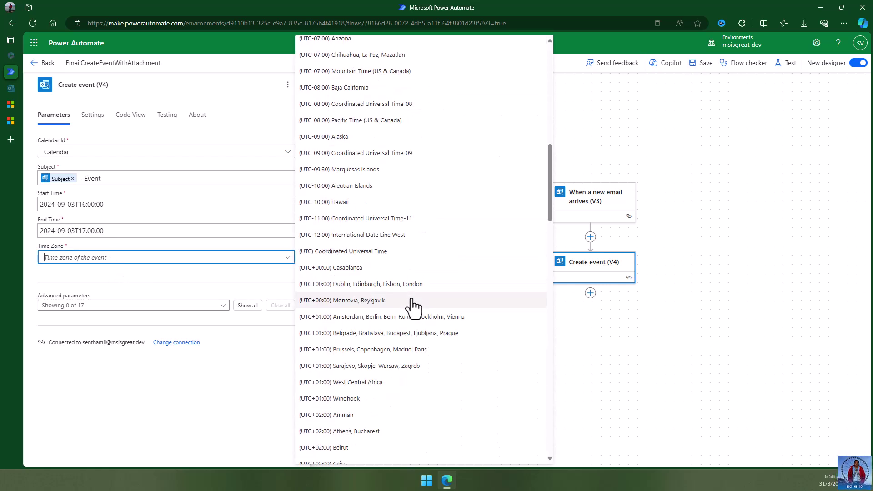
{"action": "scroll", "coordinate": [413, 309], "scroll_direction": "down", "scroll_amount": 10}
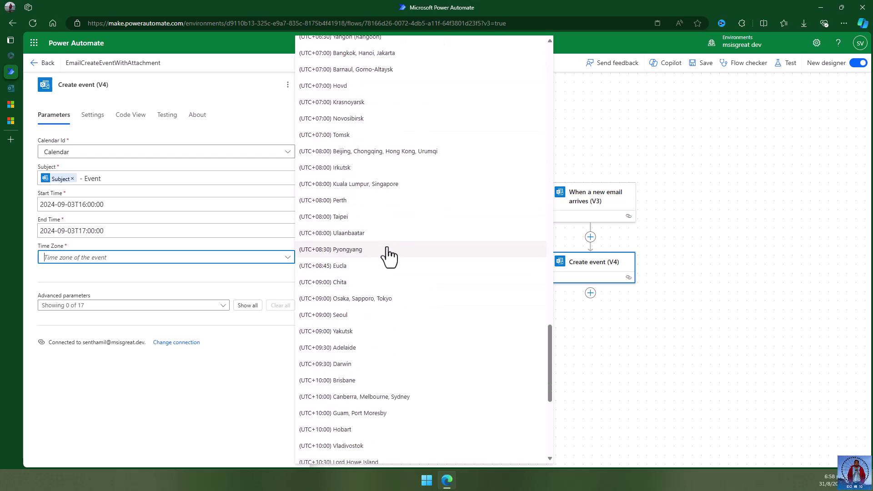
{"action": "left_click", "coordinate": [412, 186]}
{"action": "left_click", "coordinate": [200, 384]}
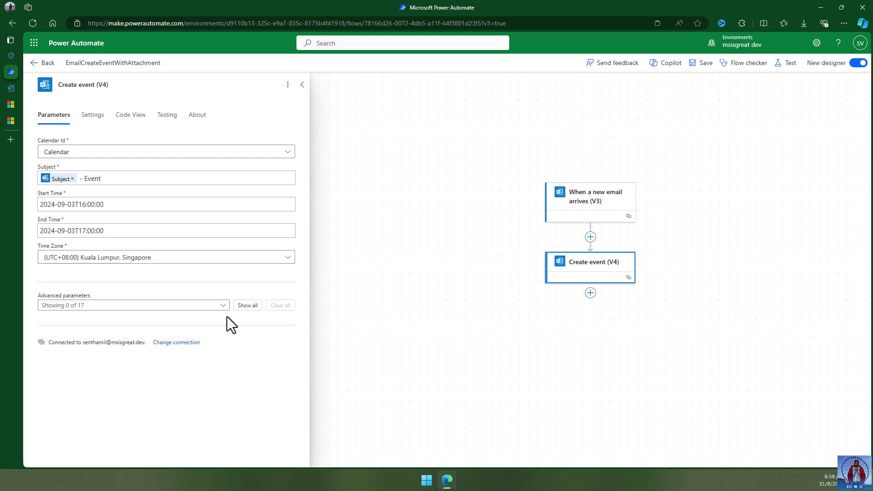
Enable the Required attendees advanced parameter for the event and add the attendee found by name
{"action": "left_click", "coordinate": [223, 305]}
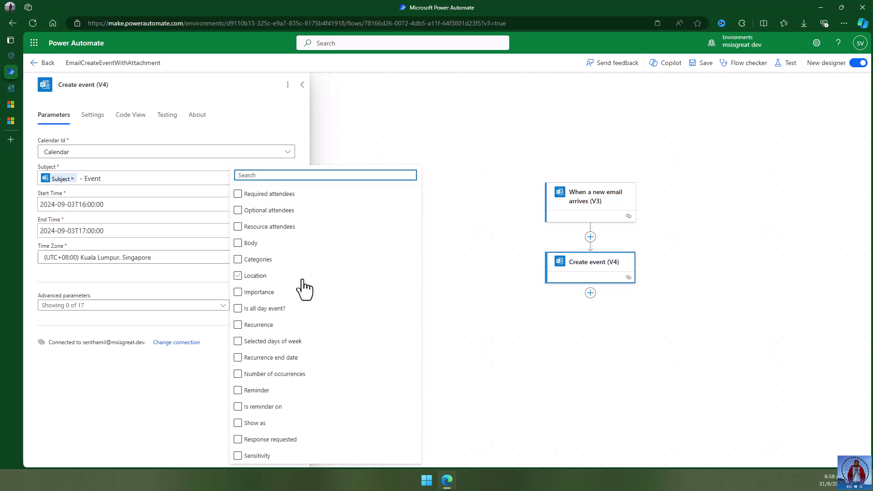
{"action": "left_click", "coordinate": [278, 194]}
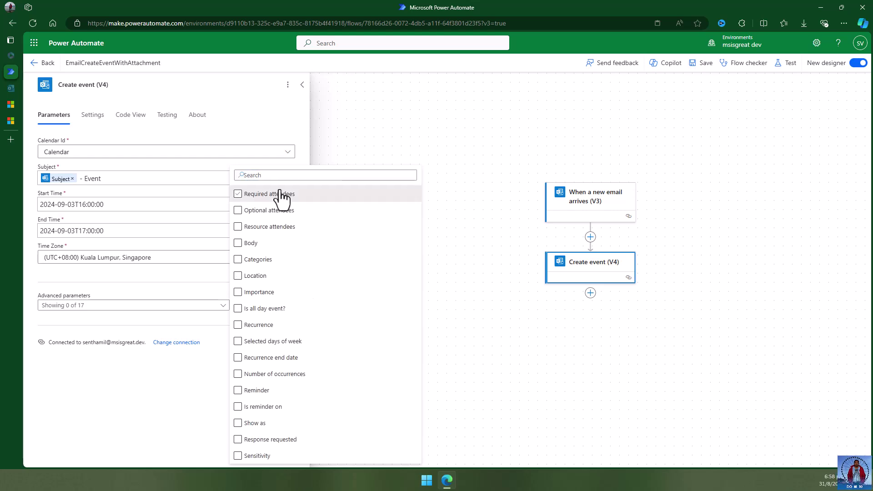
{"action": "left_click", "coordinate": [135, 320]}
{"action": "left_click", "coordinate": [99, 338]}
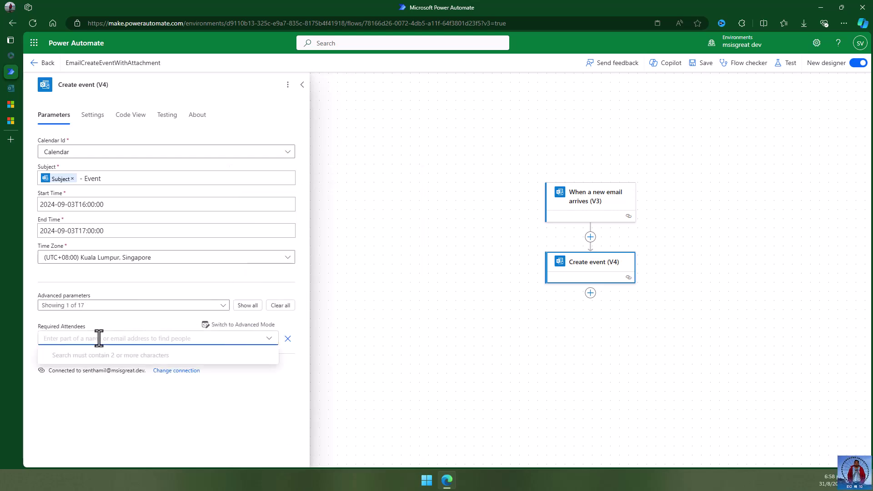
{"action": "type", "text": "sentha"}
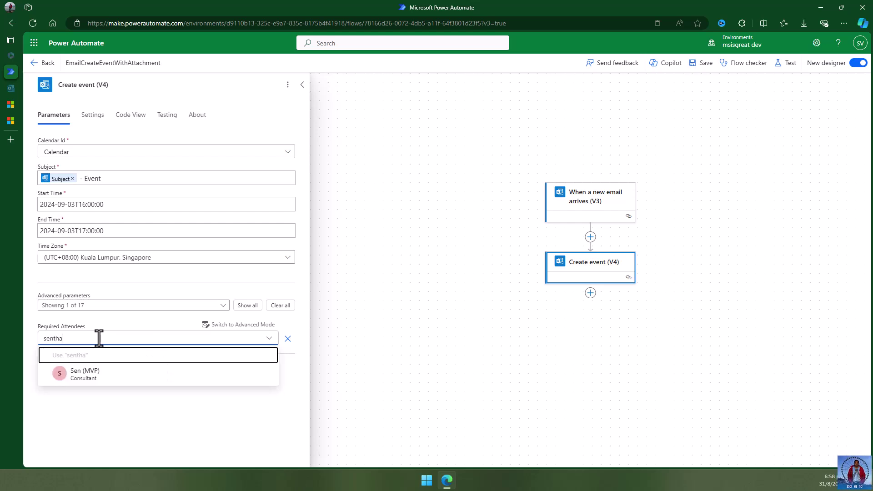
{"action": "type", "text": "mil"}
{"action": "left_click", "coordinate": [101, 376]}
{"action": "left_click", "coordinate": [170, 439]}
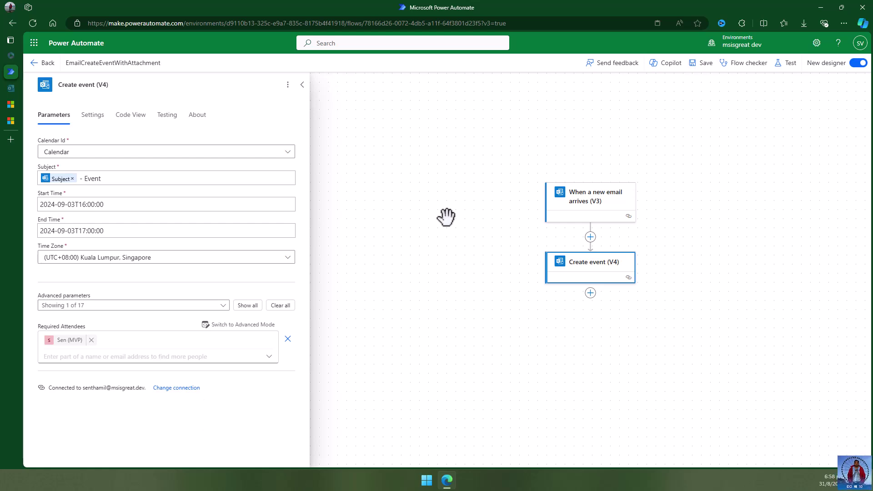
Add a Control Condition action after the Create event (V4) action
{"action": "left_click", "coordinate": [691, 153]}
{"action": "left_click_drag", "start_coordinate": [744, 244], "coordinate": [514, 188]}
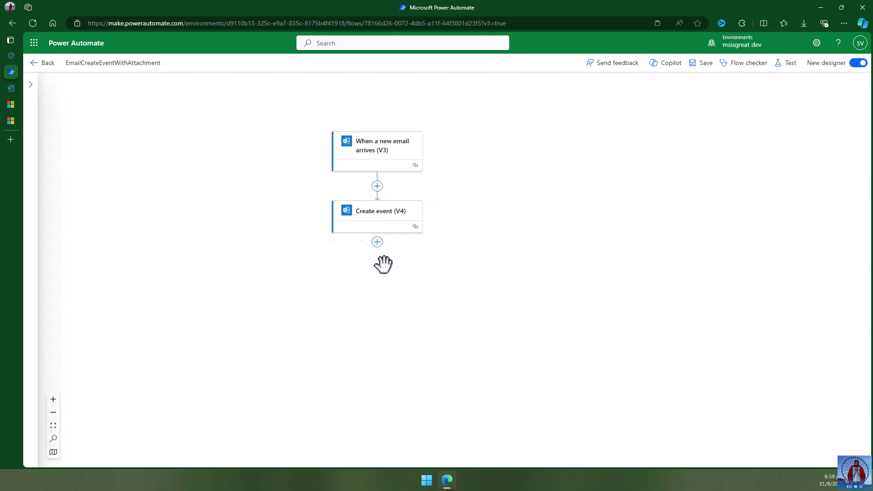
{"action": "left_click", "coordinate": [377, 243]}
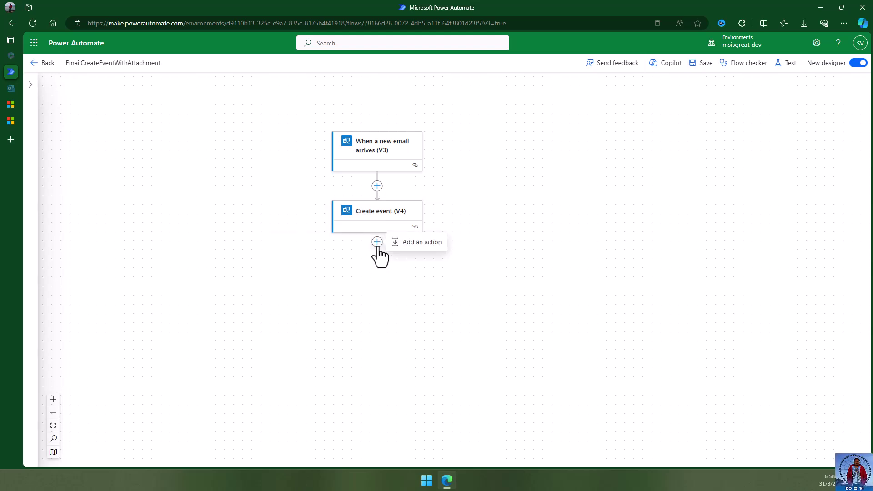
{"action": "left_click", "coordinate": [411, 242]}
{"action": "type", "text": "condition"}
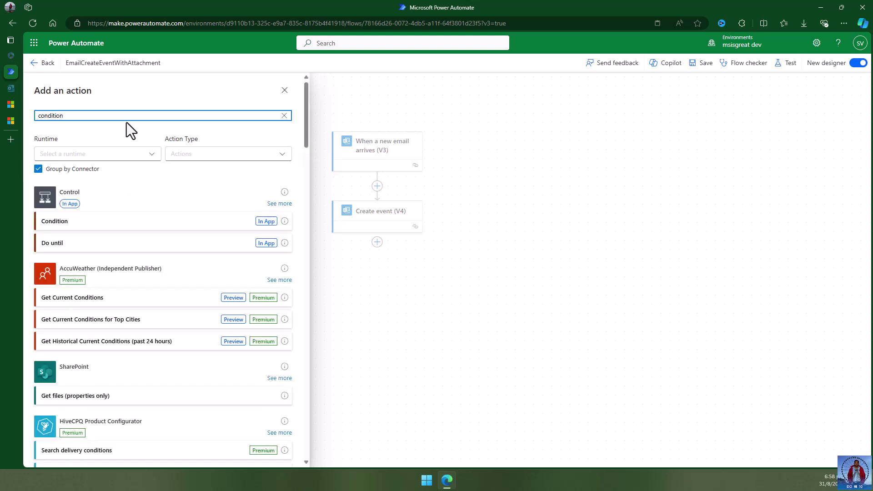
{"action": "left_click", "coordinate": [104, 224]}
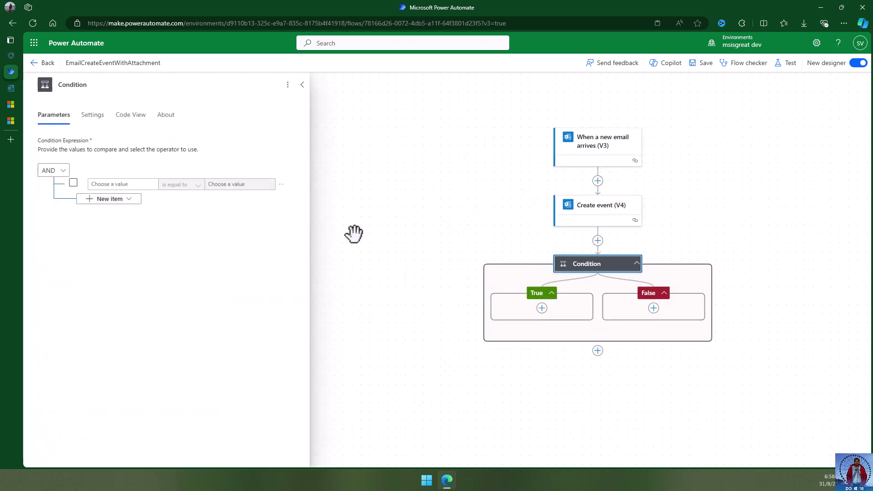
Choose the email trigger's Has Attachment value as the first value of the condition
{"action": "left_click", "coordinate": [120, 184]}
{"action": "left_click", "coordinate": [83, 178]}
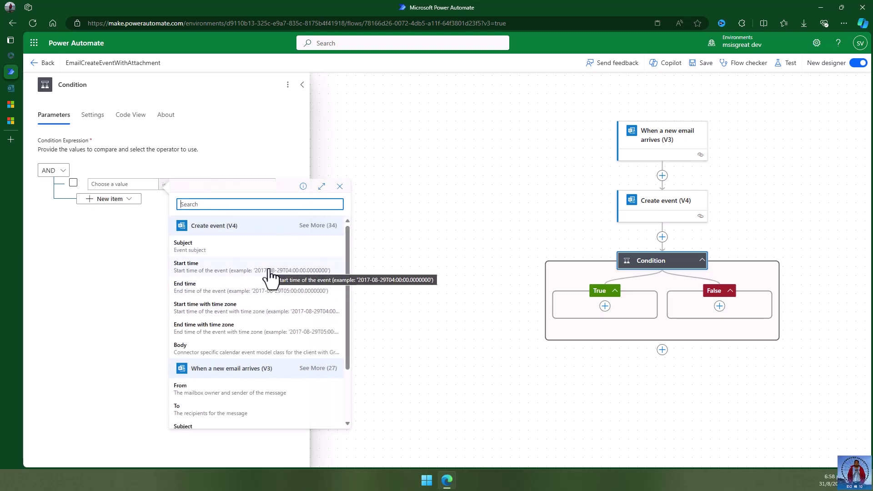
{"action": "scroll", "coordinate": [308, 380], "scroll_direction": "down", "scroll_amount": 2}
{"action": "left_click", "coordinate": [318, 323]}
{"action": "scroll", "coordinate": [283, 350], "scroll_direction": "down", "scroll_amount": 3}
{"action": "scroll", "coordinate": [285, 353], "scroll_direction": "down", "scroll_amount": 8}
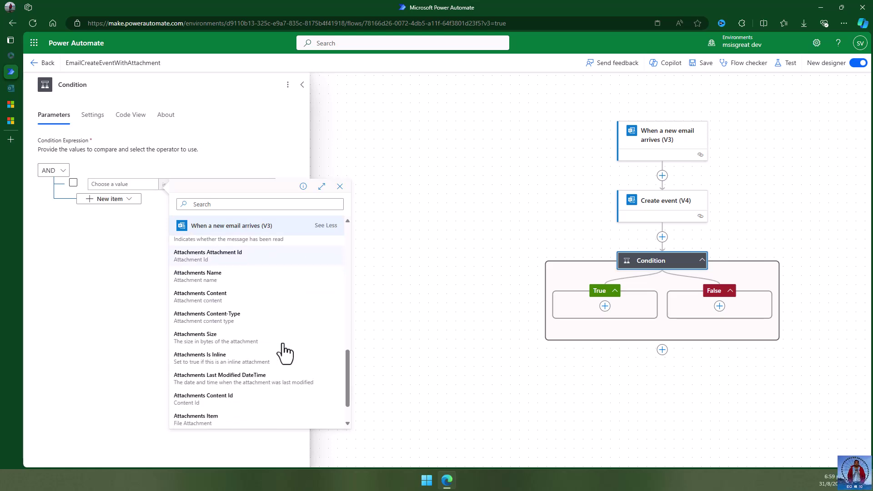
{"action": "scroll", "coordinate": [272, 399], "scroll_direction": "up", "scroll_amount": 1}
{"action": "scroll", "coordinate": [272, 400], "scroll_direction": "up", "scroll_amount": 3}
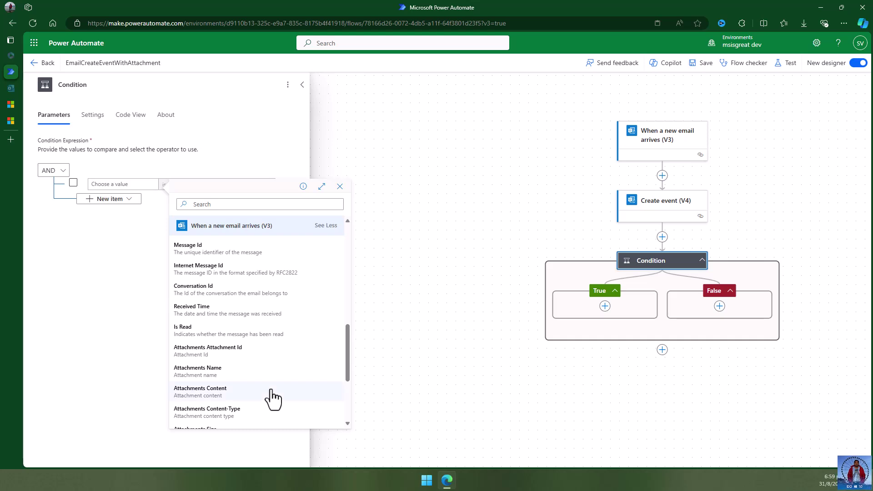
{"action": "scroll", "coordinate": [275, 384], "scroll_direction": "up", "scroll_amount": 2}
{"action": "scroll", "coordinate": [275, 384], "scroll_direction": "up", "scroll_amount": 4}
{"action": "left_click", "coordinate": [238, 308]}
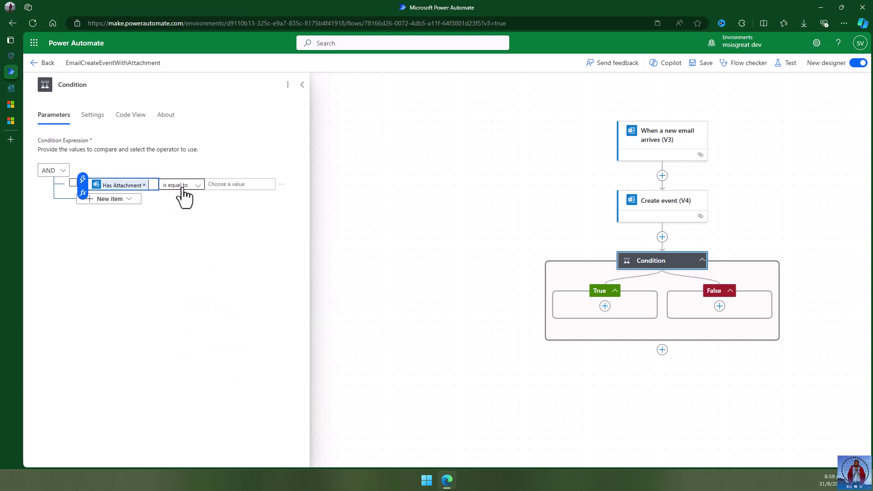
Compare Has Attachment with true as the condition's second value
{"action": "left_click", "coordinate": [230, 186]}
{"action": "type", "text": "rue"}
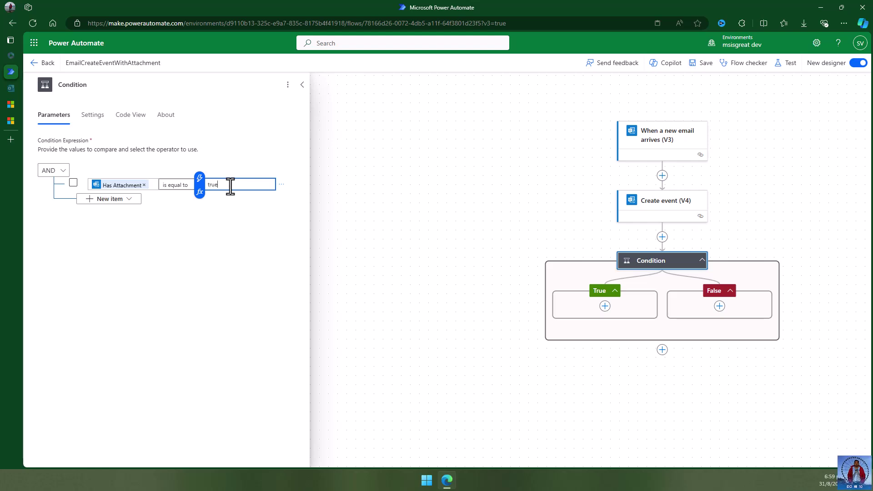
{"action": "left_click", "coordinate": [235, 218]}
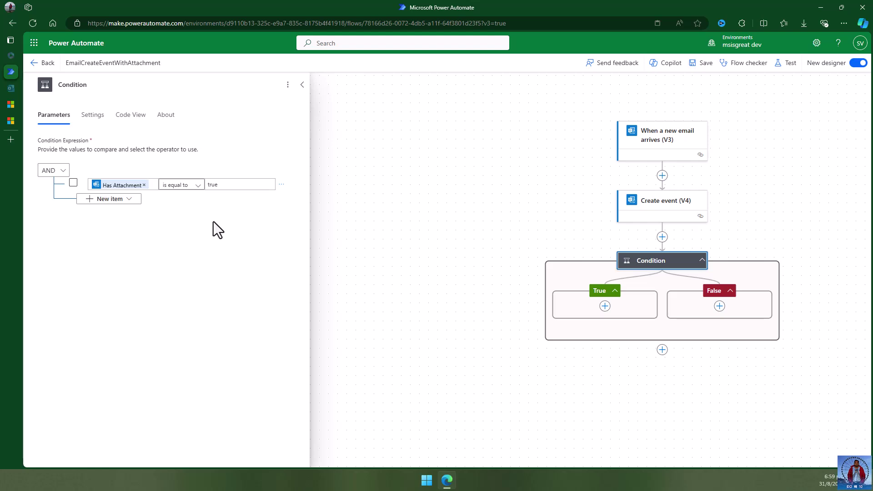
Add a Data Operation Compose action to the True branch of the condition
{"action": "left_click", "coordinate": [606, 310]}
{"action": "left_click", "coordinate": [642, 307]}
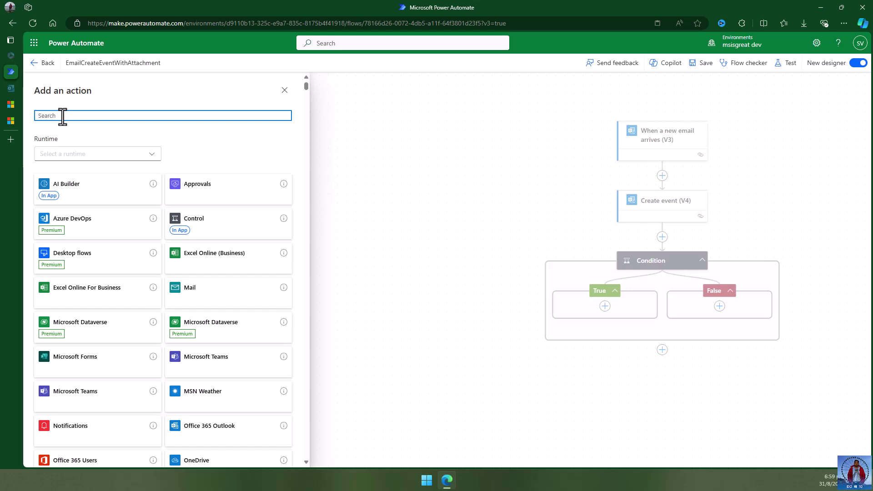
{"action": "type", "text": "compose"}
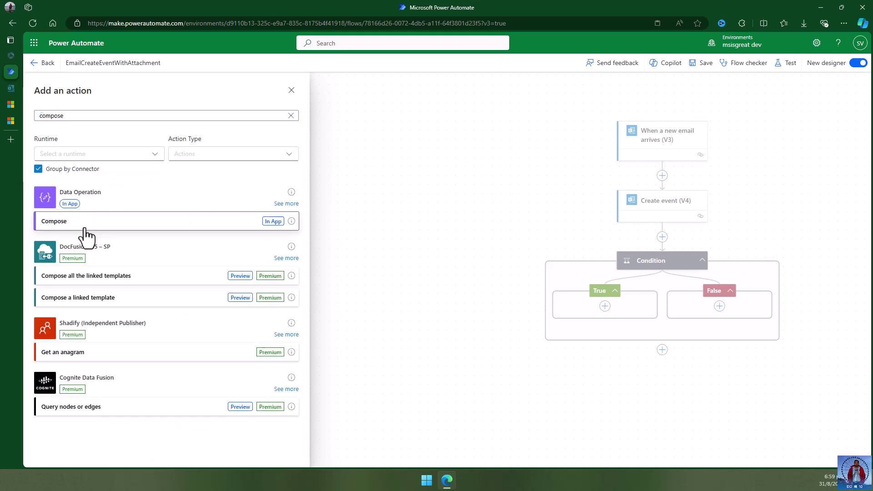
{"action": "left_click", "coordinate": [98, 229]}
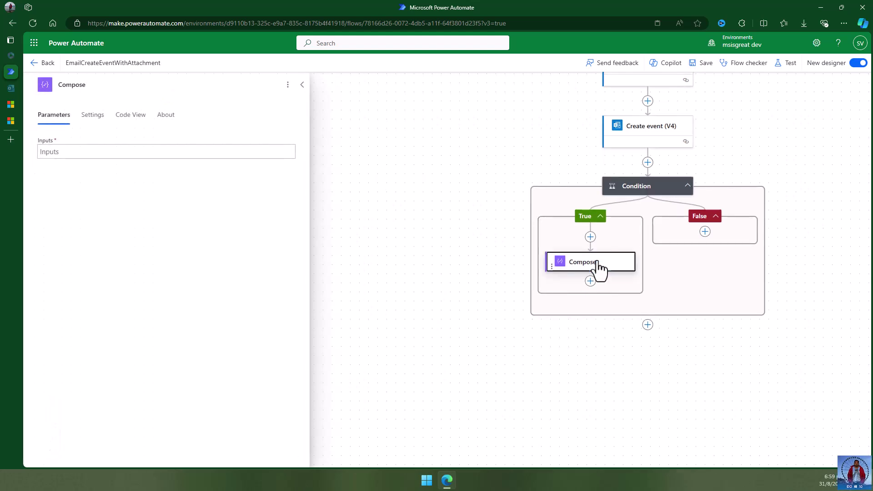
Set the Compose inputs to the email trigger's Attachments Content and review the source of the surrounding For each loop
{"action": "left_click", "coordinate": [72, 152]}
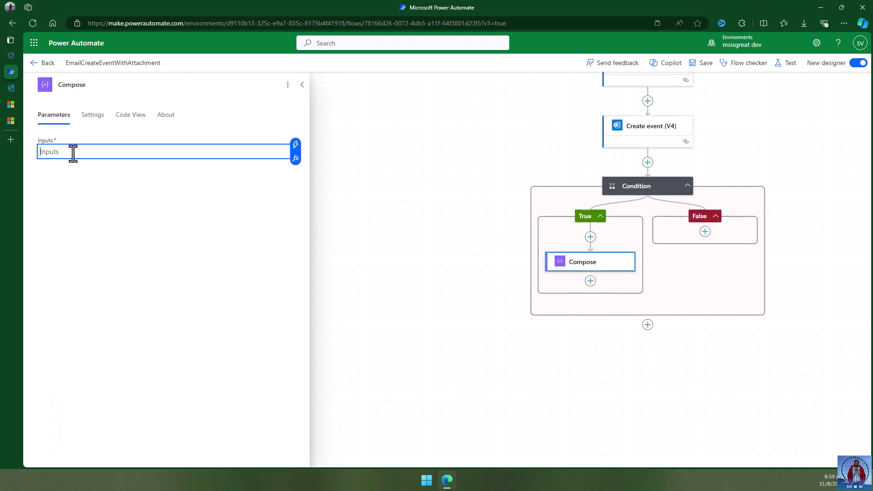
{"action": "left_click", "coordinate": [295, 145]}
{"action": "scroll", "coordinate": [419, 312], "scroll_direction": "down", "scroll_amount": 1}
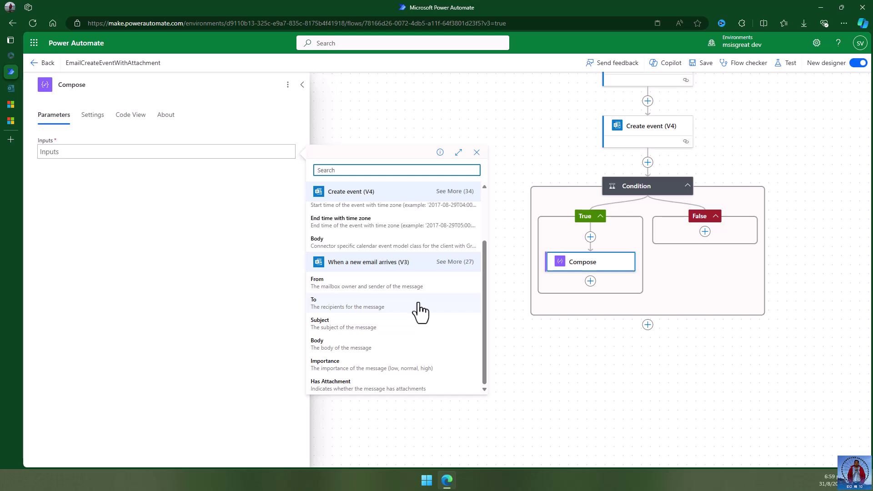
{"action": "scroll", "coordinate": [430, 302], "scroll_direction": "up", "scroll_amount": 5}
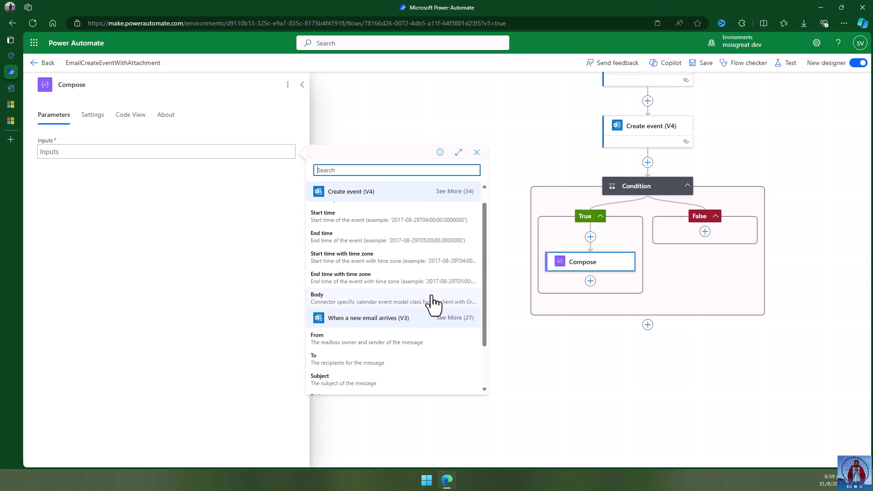
{"action": "scroll", "coordinate": [444, 307], "scroll_direction": "down", "scroll_amount": 5}
{"action": "left_click", "coordinate": [455, 267]}
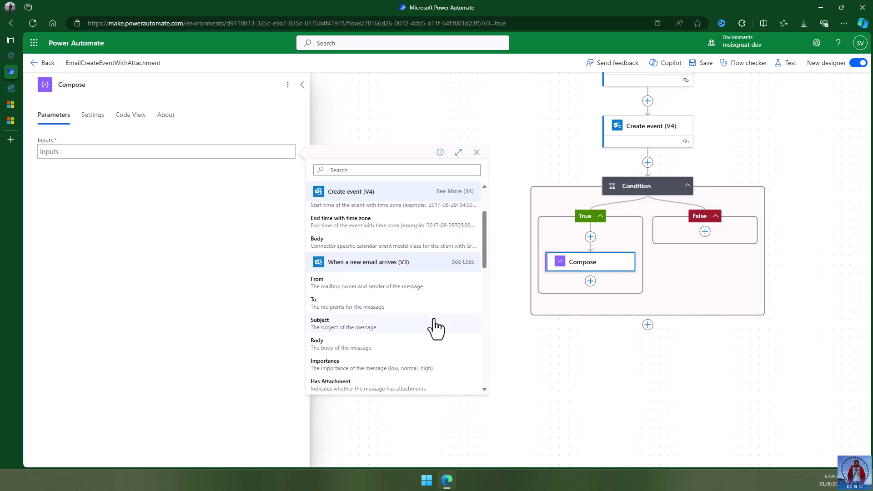
{"action": "scroll", "coordinate": [432, 327], "scroll_direction": "down", "scroll_amount": 10}
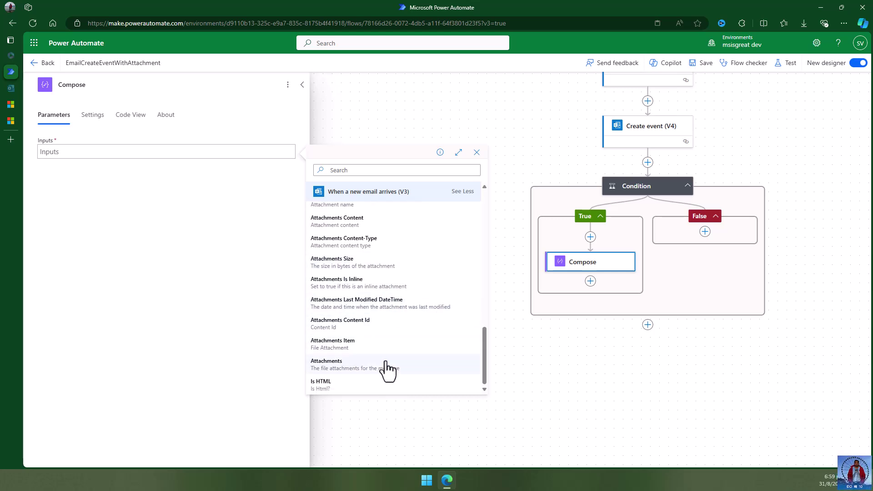
{"action": "scroll", "coordinate": [395, 254], "scroll_direction": "up", "scroll_amount": 1}
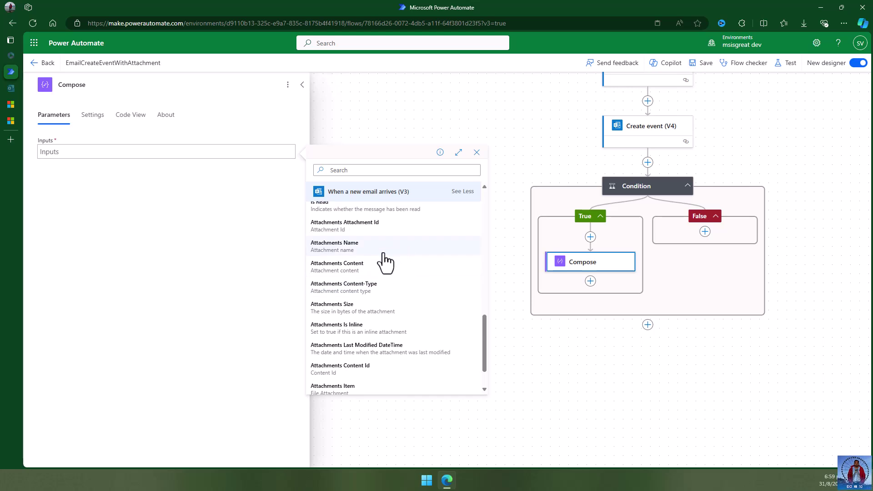
{"action": "left_click", "coordinate": [373, 269]}
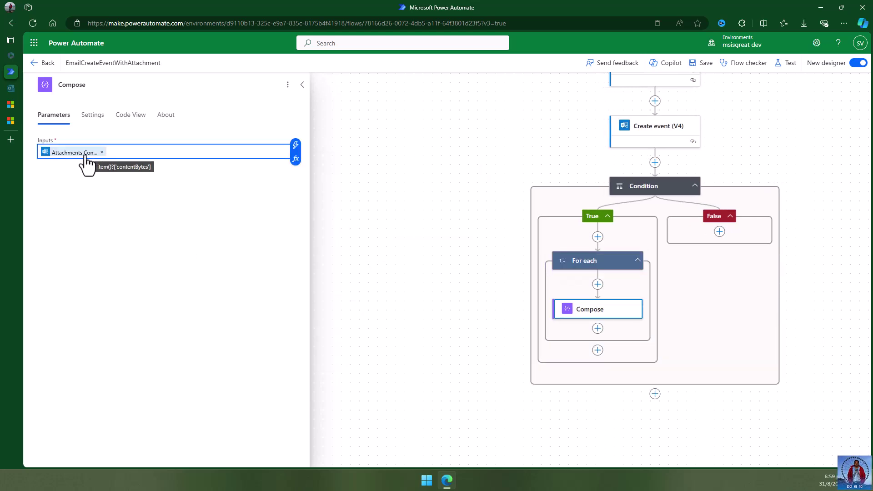
{"action": "left_click", "coordinate": [604, 266]}
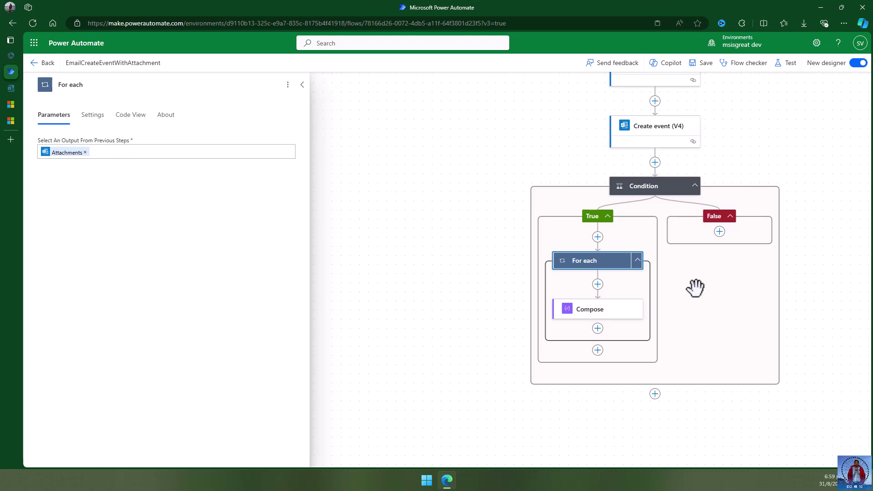
{"action": "left_click", "coordinate": [621, 313]}
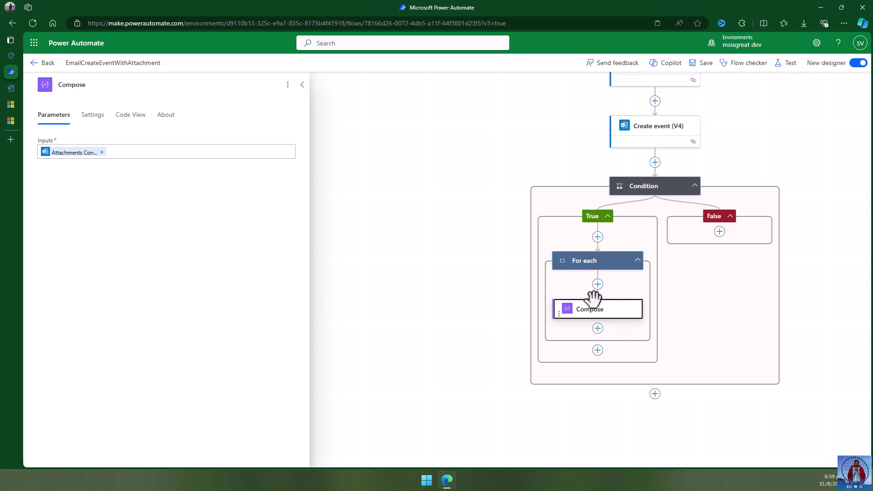
{"action": "left_click", "coordinate": [700, 296]}
Add the Office 365 Outlook Send an HTTP request action after Compose inside the For each loop
{"action": "left_click", "coordinate": [596, 326]}
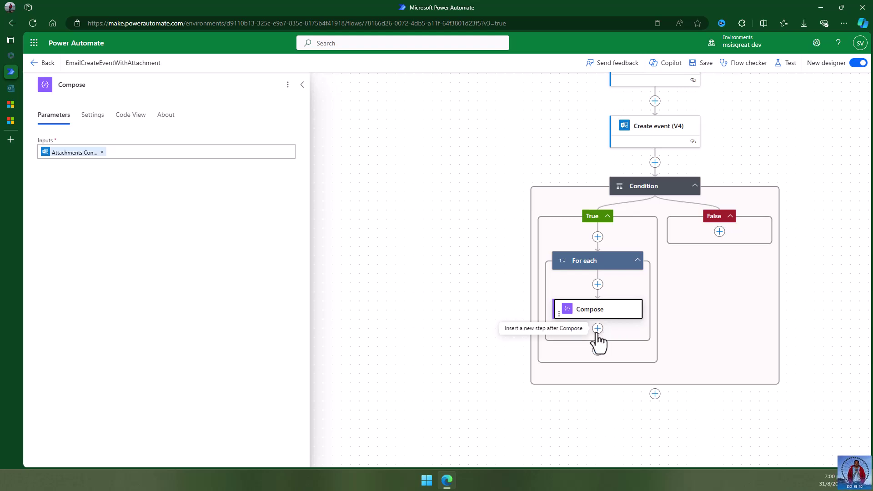
{"action": "left_click", "coordinate": [597, 328]}
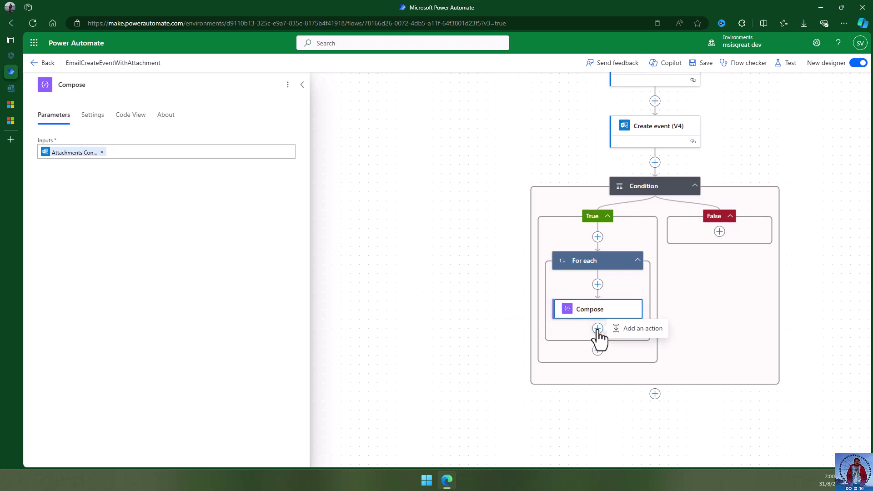
{"action": "left_click", "coordinate": [643, 328]}
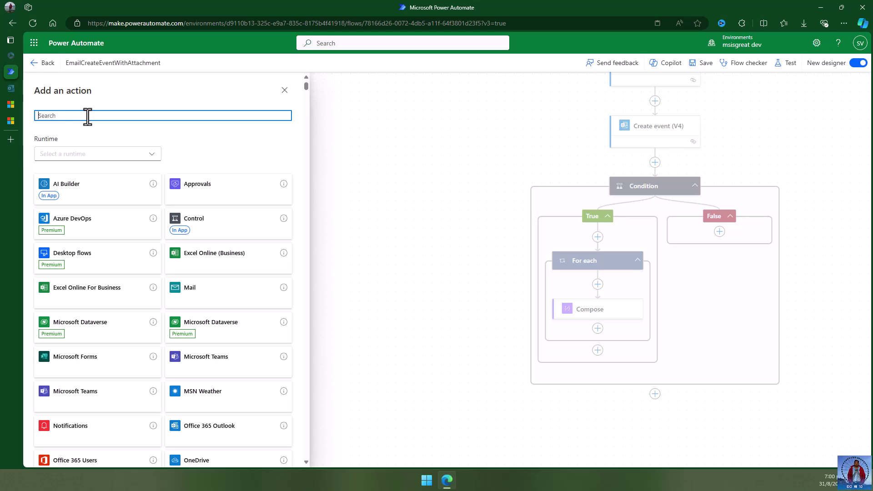
{"action": "type", "text": "s"}
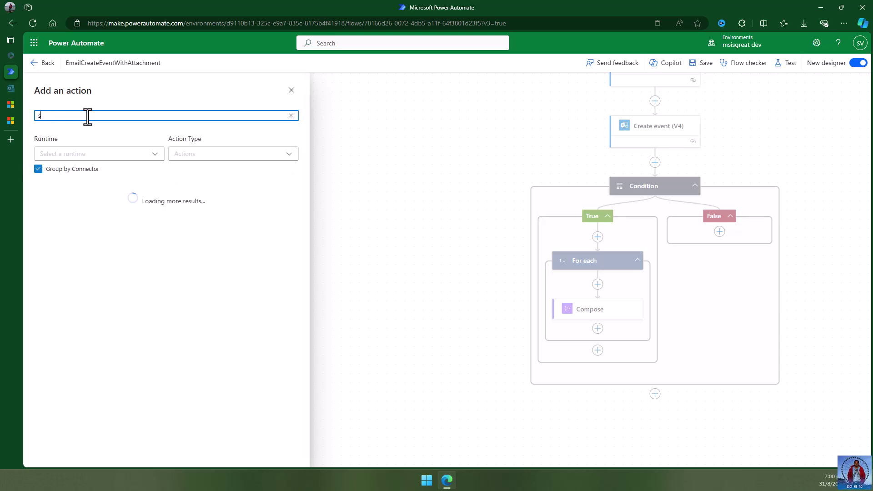
{"action": "type", "text": "end http"}
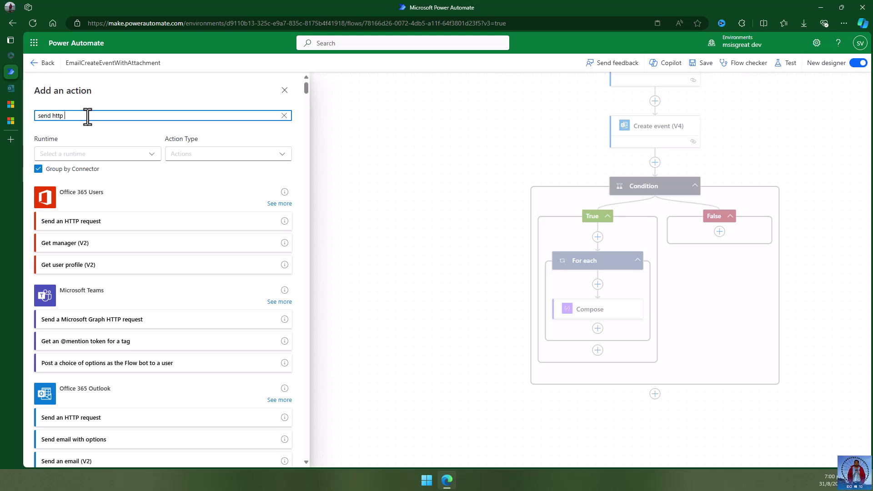
{"action": "left_click", "coordinate": [112, 422]}
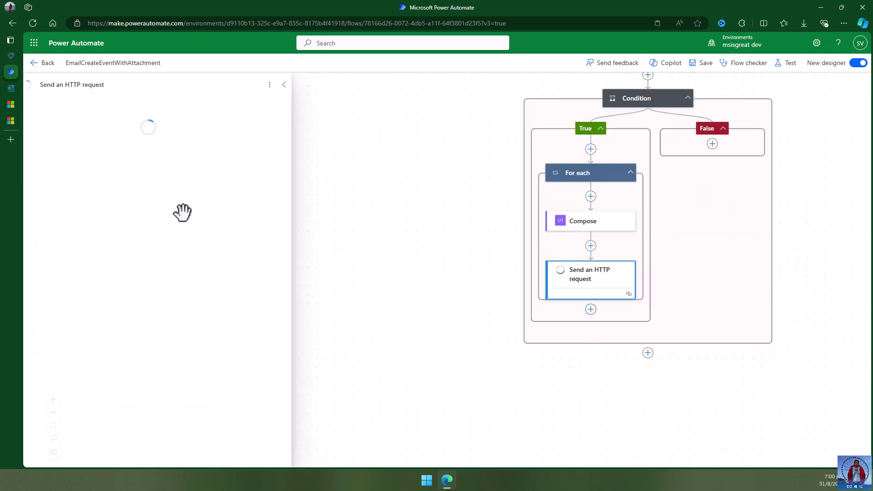
{"action": "left_click", "coordinate": [59, 152]}
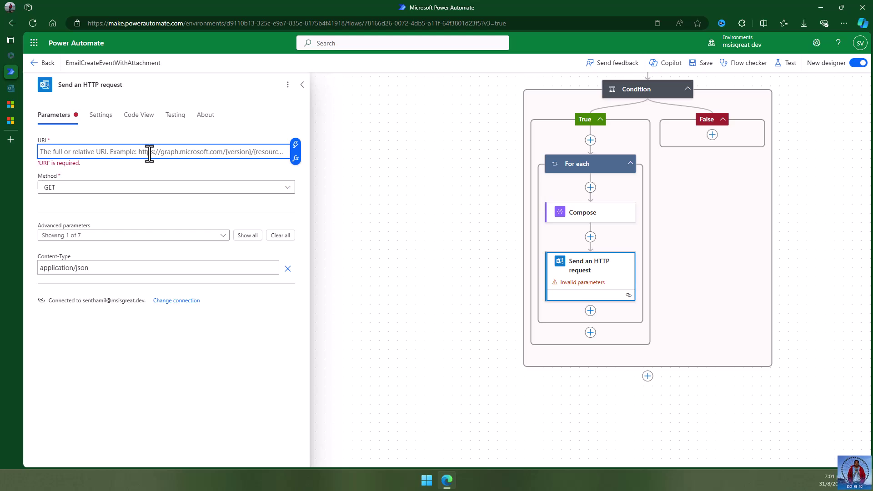
{"action": "type", "text": "https://graph.microsoft.com/v1.0/me/events/"}
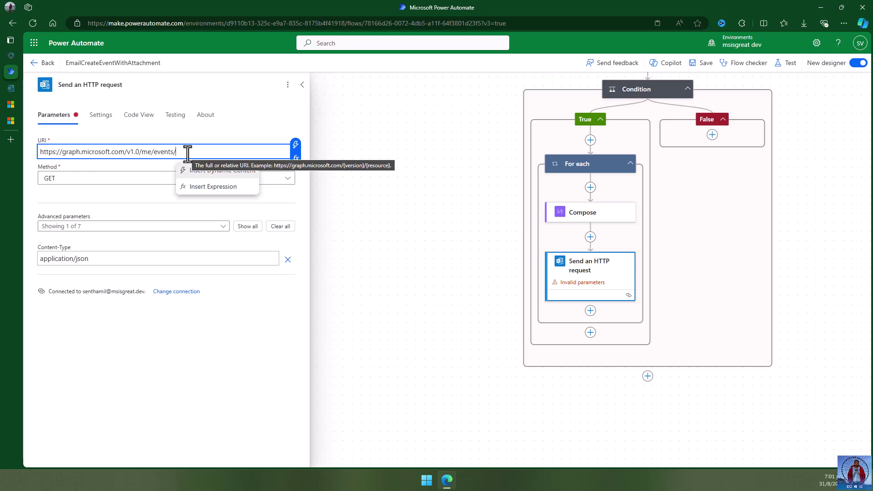
{"action": "type", "text": "ID"}
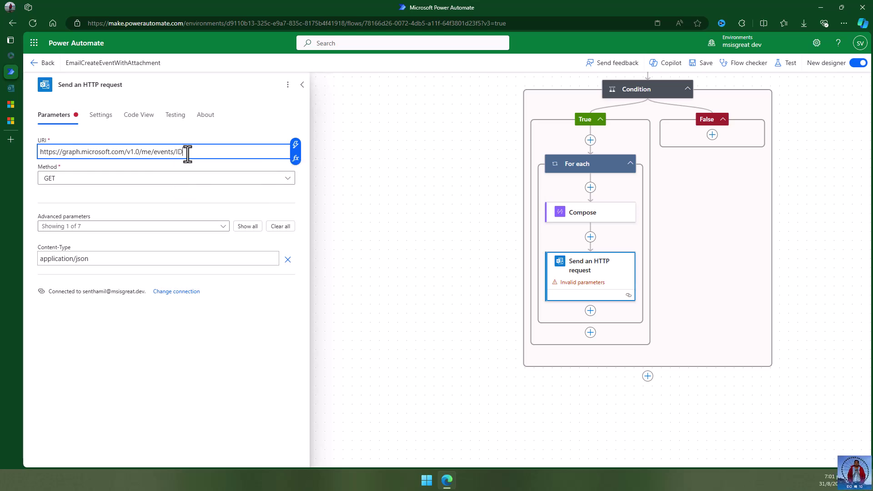
{"action": "type", "text": "/"}
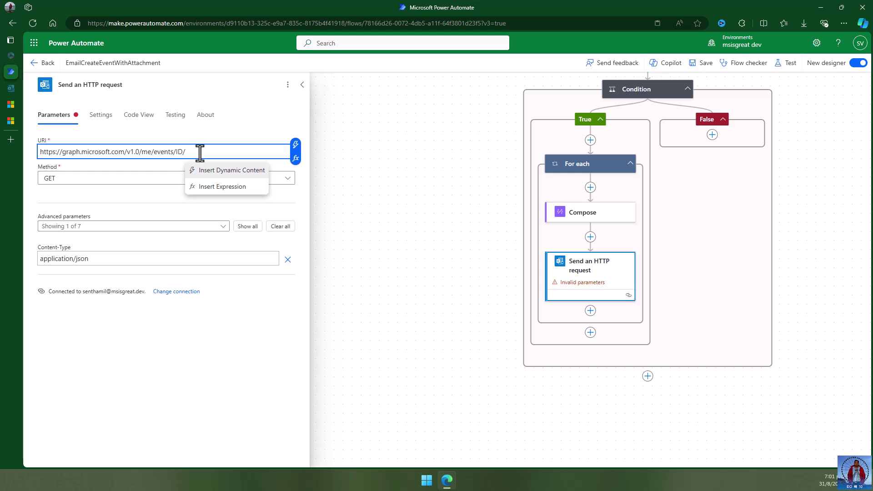
{"action": "type", "text": "attachments"}
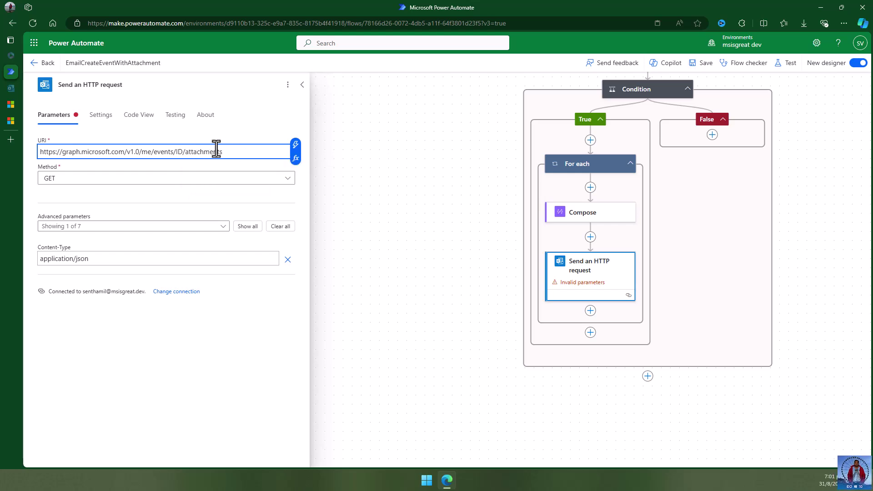
Replace the ID placeholder in the URI with the Id value from the Create event (V4) action
{"action": "double_click", "coordinate": [179, 152]}
{"action": "key", "text": "BackSpace"}
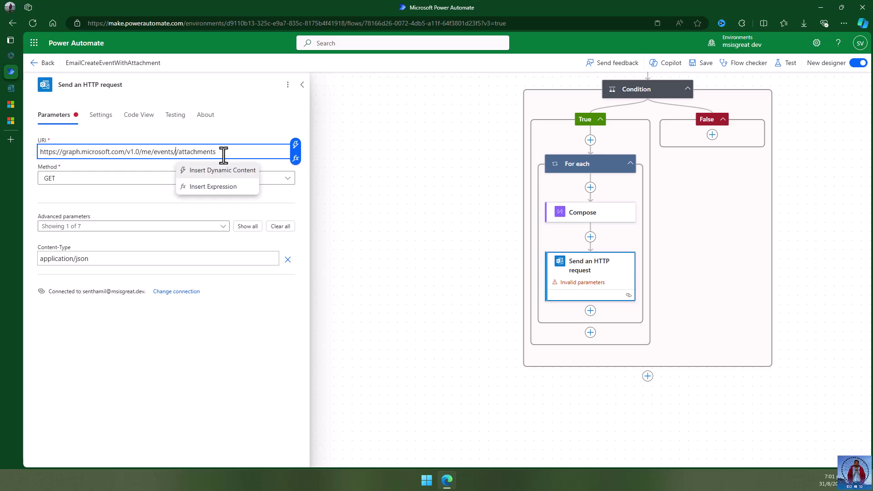
{"action": "left_click", "coordinate": [296, 153]}
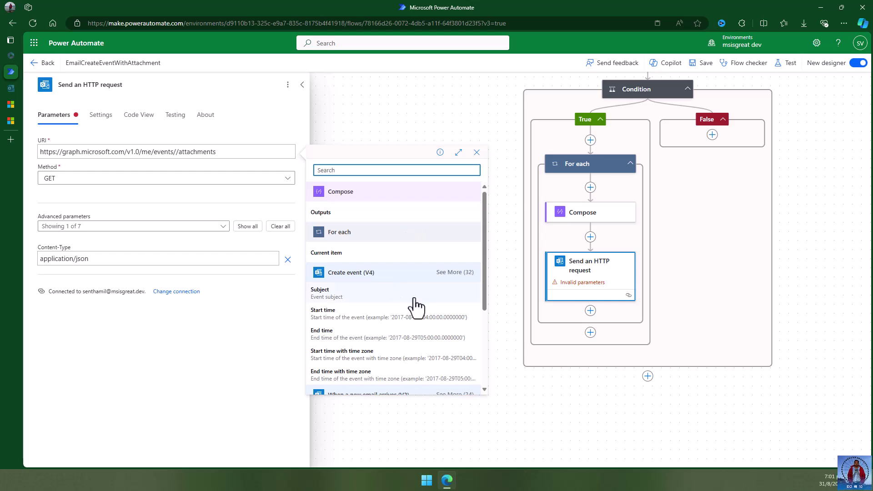
{"action": "left_click", "coordinate": [455, 272]}
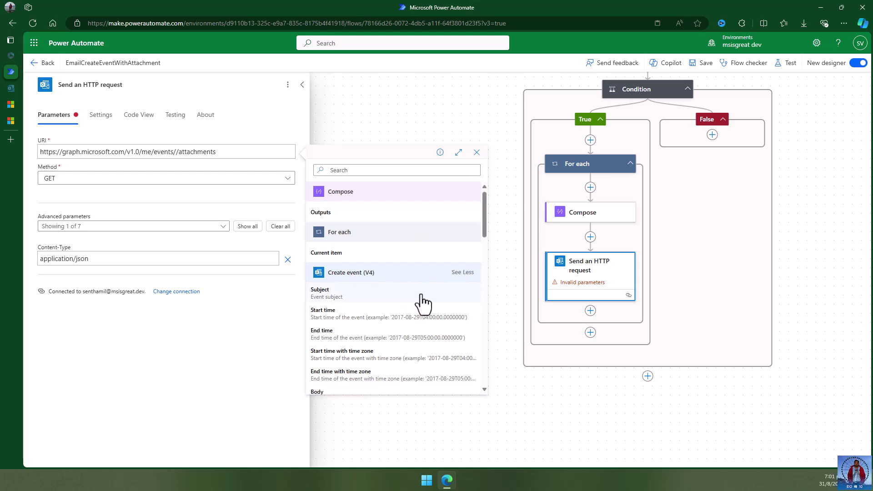
{"action": "scroll", "coordinate": [416, 296], "scroll_direction": "down", "scroll_amount": 2}
{"action": "scroll", "coordinate": [423, 304], "scroll_direction": "down", "scroll_amount": 3}
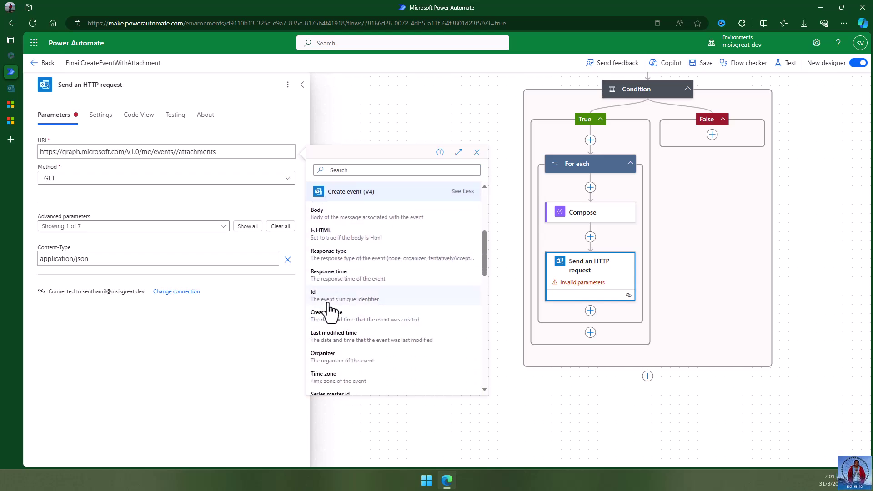
{"action": "left_click", "coordinate": [350, 300]}
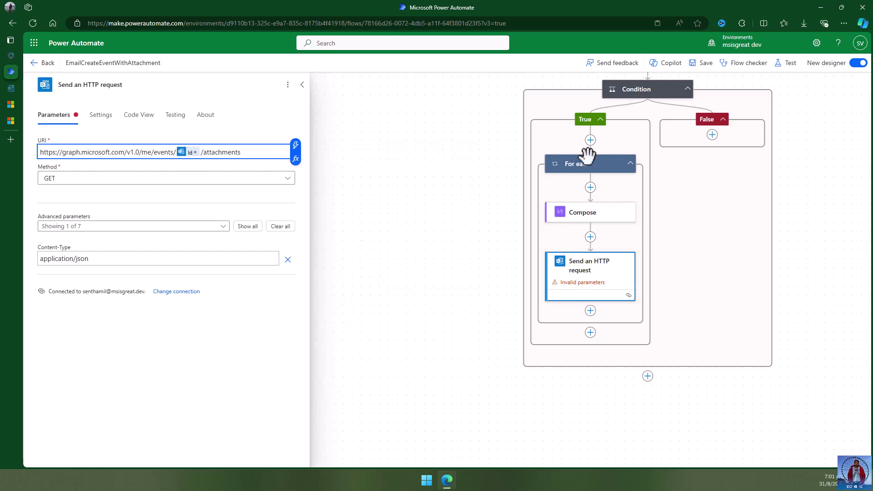
Set the HTTP request's method to POST and enable its Body advanced parameter
{"action": "scroll", "coordinate": [709, 233], "scroll_direction": "up", "scroll_amount": 1}
{"action": "scroll", "coordinate": [709, 232], "scroll_direction": "up", "scroll_amount": 1}
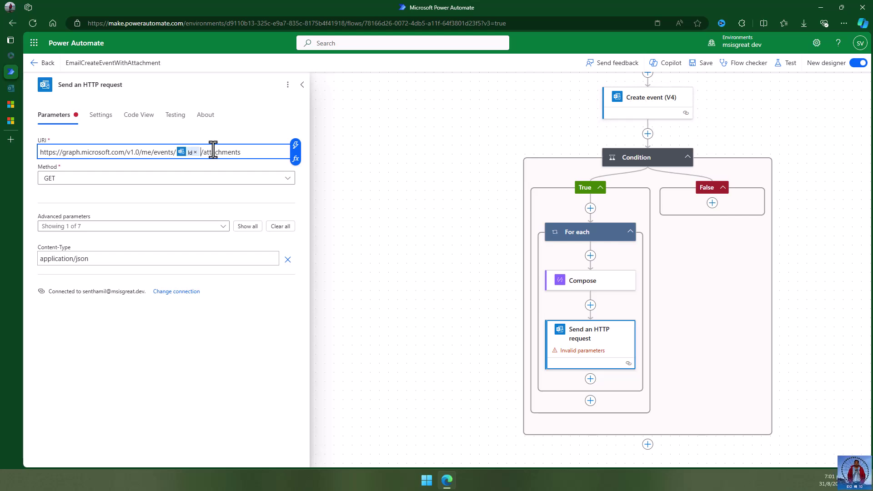
{"action": "left_click", "coordinate": [84, 180]}
{"action": "left_click", "coordinate": [49, 242]}
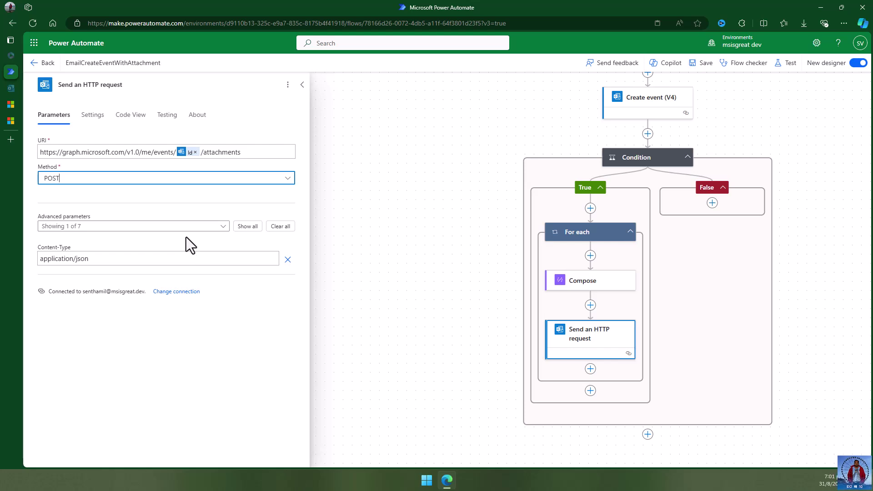
{"action": "left_click", "coordinate": [222, 228]}
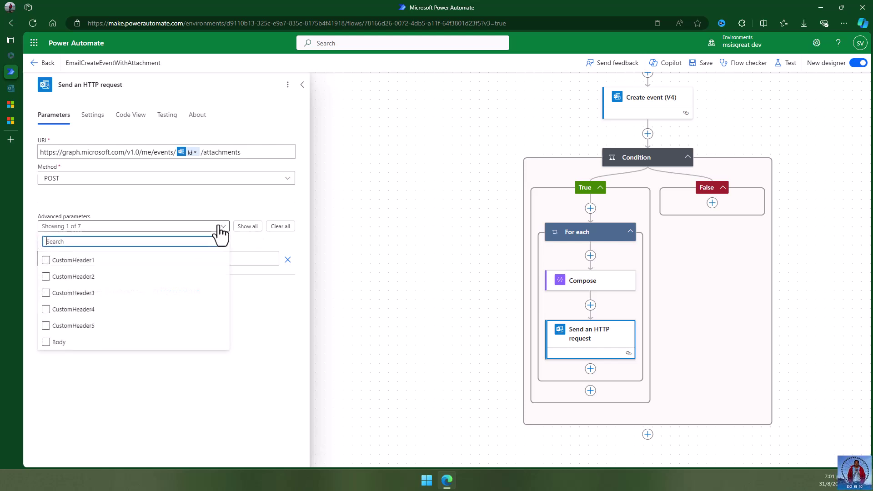
{"action": "left_click", "coordinate": [45, 343]}
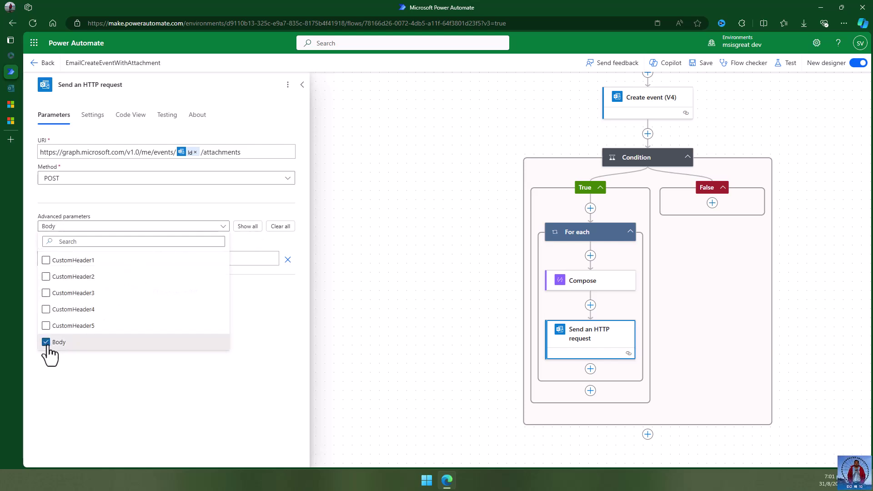
{"action": "left_click", "coordinate": [110, 388]}
{"action": "left_click", "coordinate": [105, 258]}
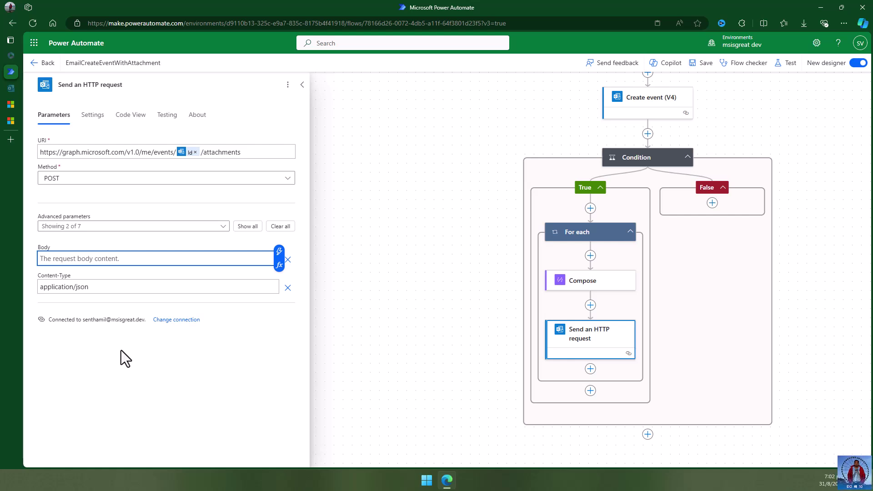
Copy the example file attachment request's JSON from the Microsoft Graph documentation and paste it into the HTTP request's Body in Power Automate
{"action": "left_click", "coordinate": [15, 119]}
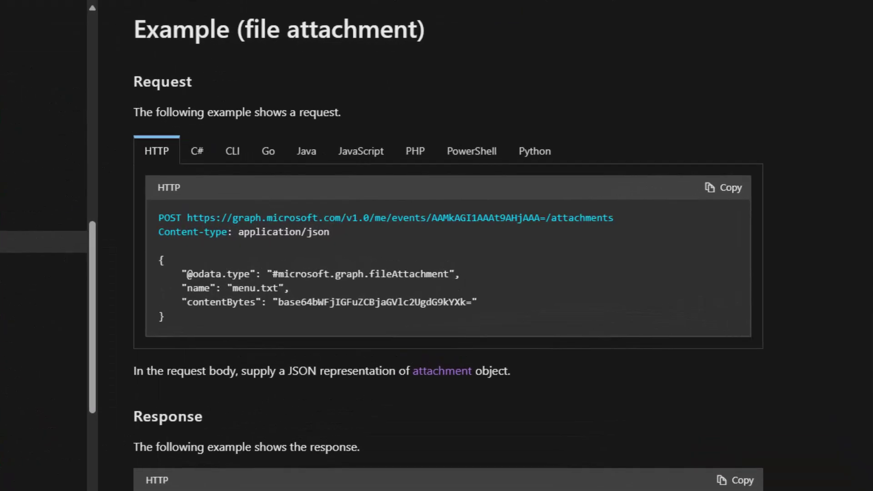
{"action": "scroll", "coordinate": [13, 272], "scroll_direction": "up", "scroll_amount": 5}
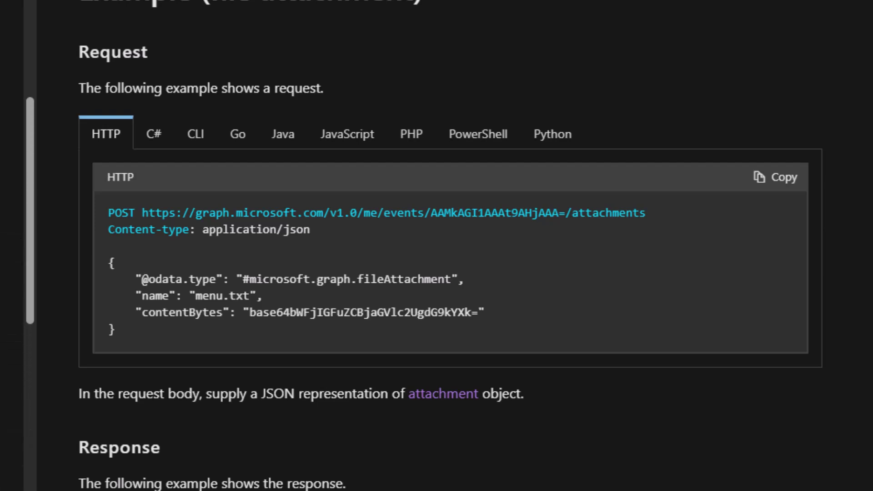
{"action": "scroll", "coordinate": [28, 121], "scroll_direction": "down", "scroll_amount": 3}
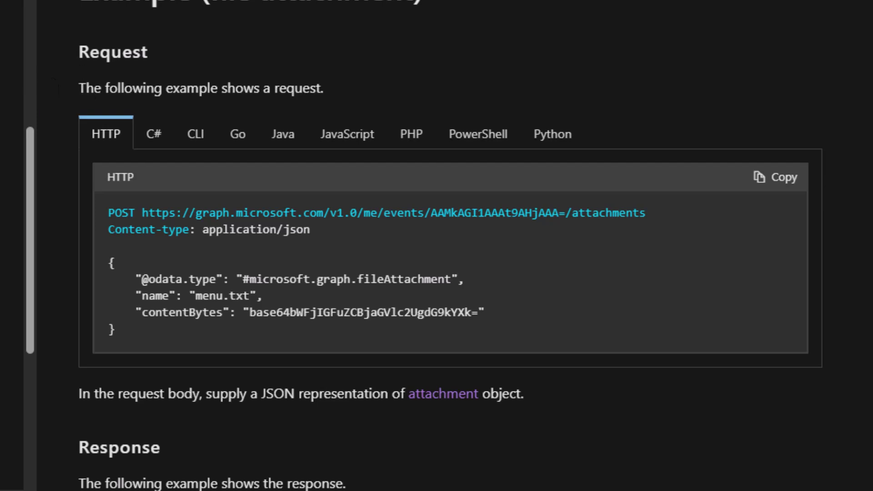
{"action": "scroll", "coordinate": [13, 273], "scroll_direction": "down", "scroll_amount": 10}
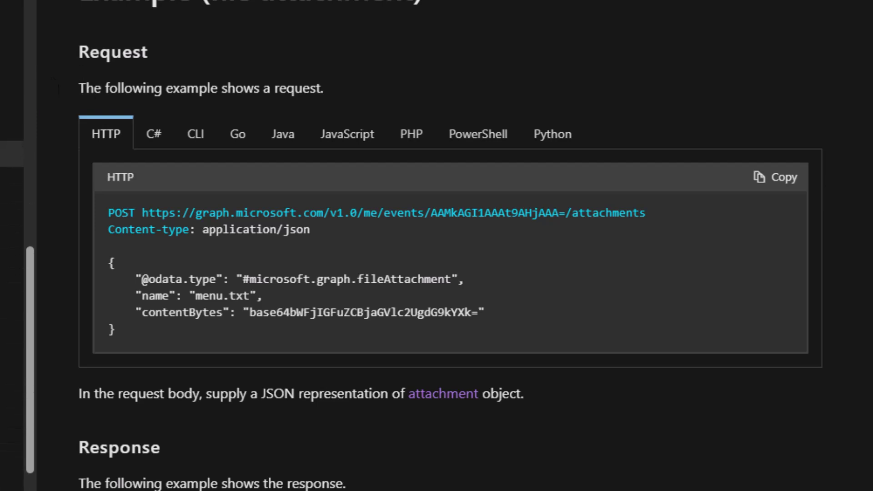
{"action": "scroll", "coordinate": [828, 370], "scroll_direction": "down", "scroll_amount": 2}
{"action": "left_click_drag", "start_coordinate": [646, 125], "coordinate": [109, 125]}
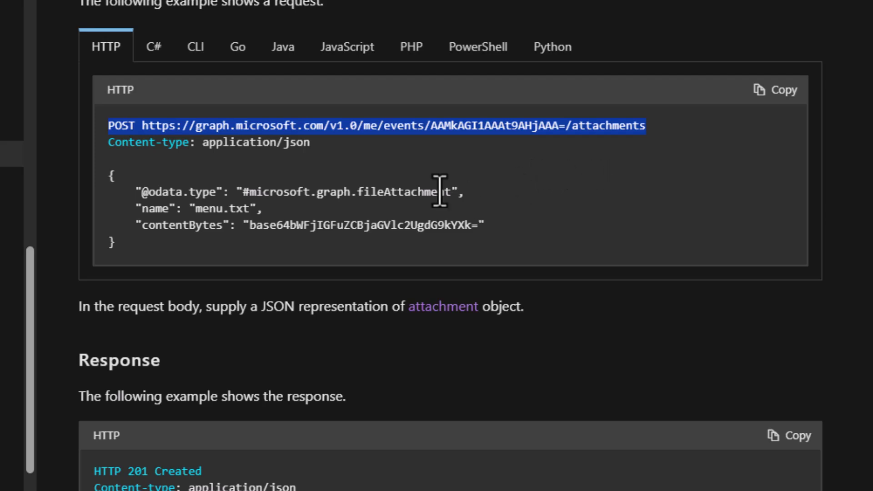
{"action": "left_click", "coordinate": [369, 187]}
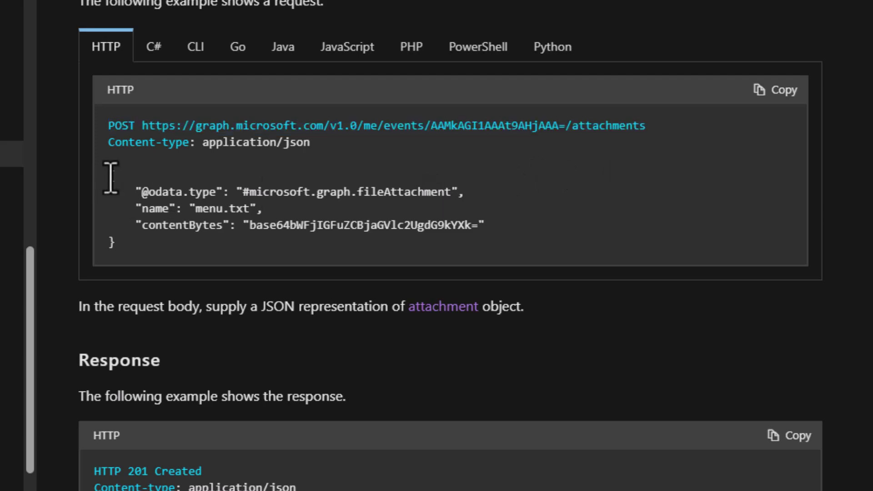
{"action": "left_click_drag", "start_coordinate": [109, 177], "coordinate": [152, 259]}
{"action": "key", "text": "ctrl+c"}
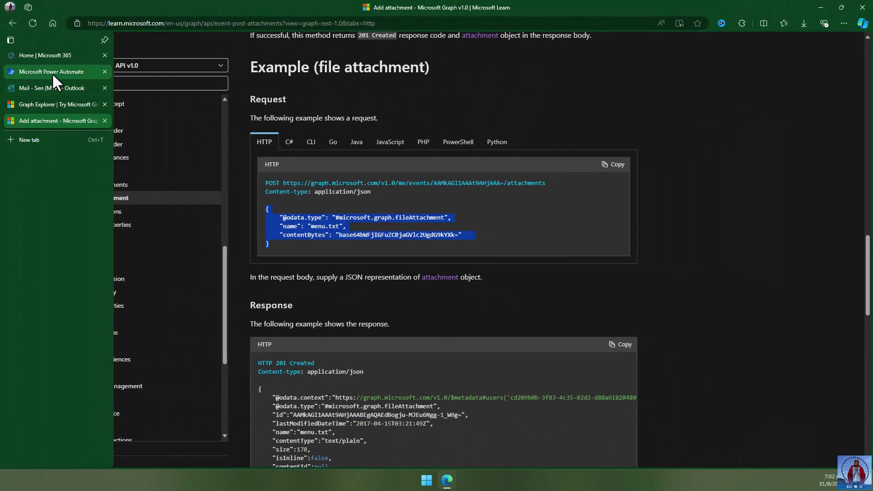
{"action": "left_click", "coordinate": [52, 71]}
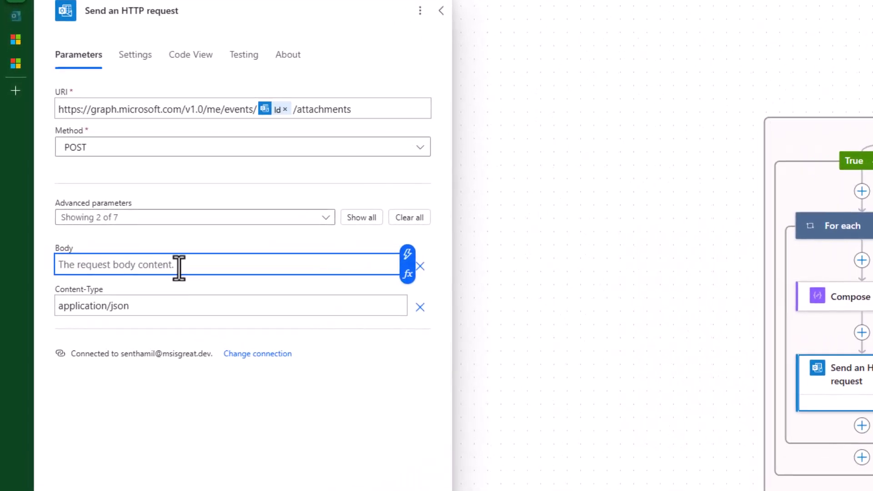
{"action": "key", "text": "ctrl+v"}
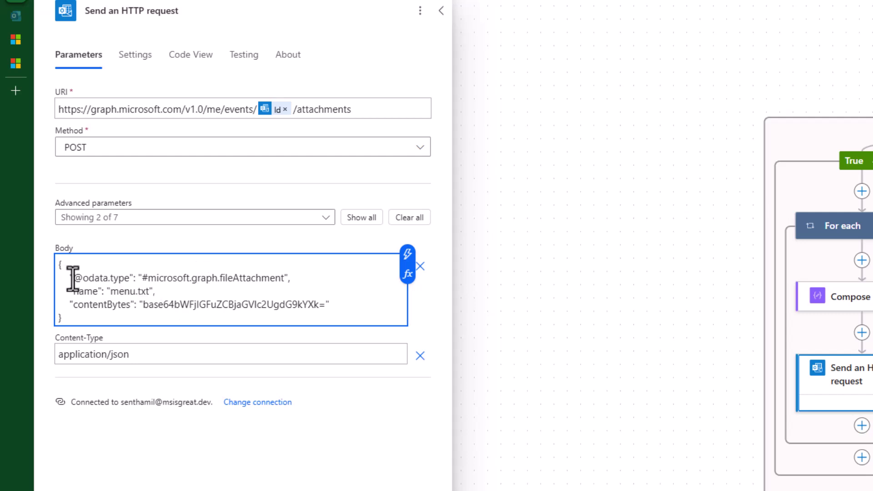
{"action": "left_click_drag", "start_coordinate": [67, 278], "coordinate": [351, 279]}
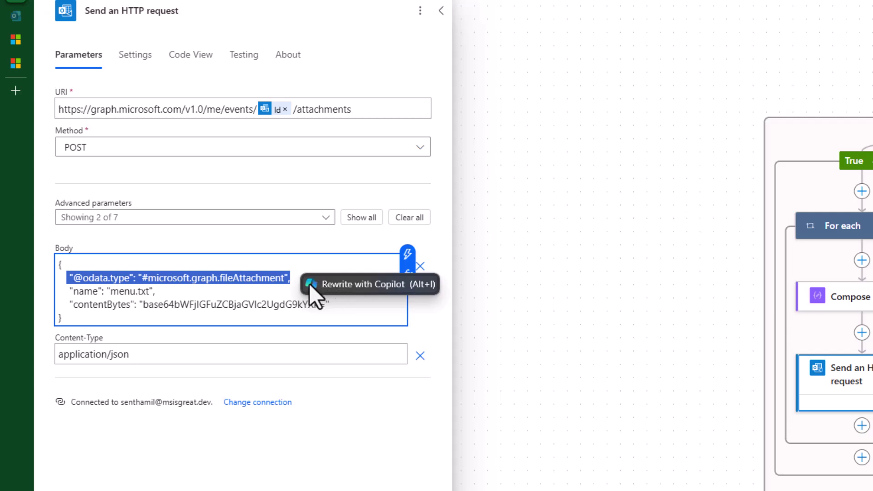
Replace the body's sample name with Attachments Name from the email trigger and its sample contentBytes value with the Compose Outputs
{"action": "left_click_drag", "start_coordinate": [110, 291], "coordinate": [147, 292]}
{"action": "key", "text": "BackSpace"}
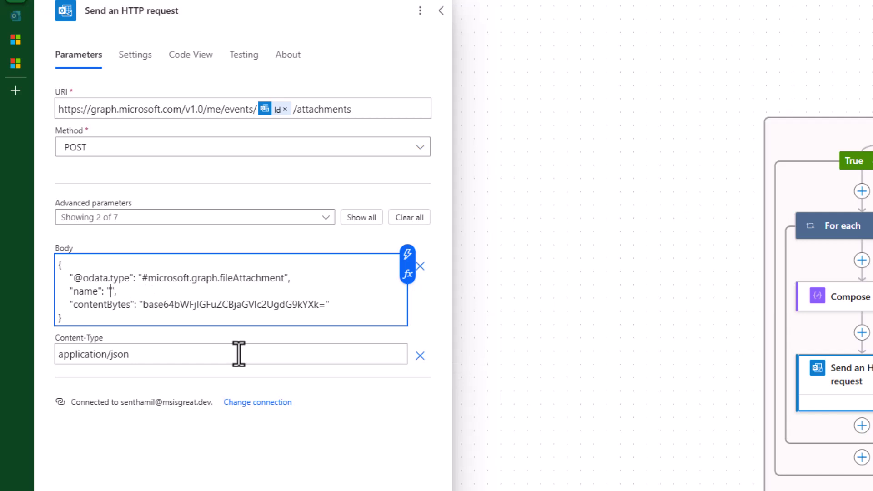
{"action": "left_click", "coordinate": [407, 254]}
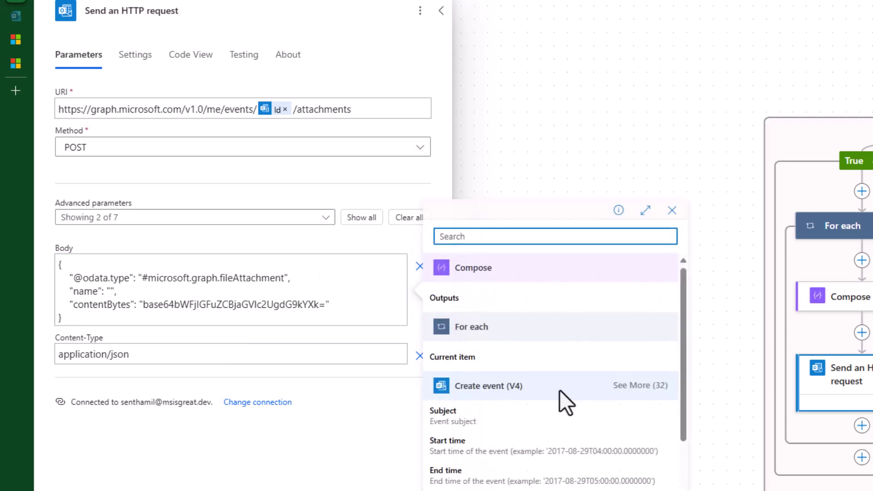
{"action": "scroll", "coordinate": [594, 397], "scroll_direction": "down", "scroll_amount": 5}
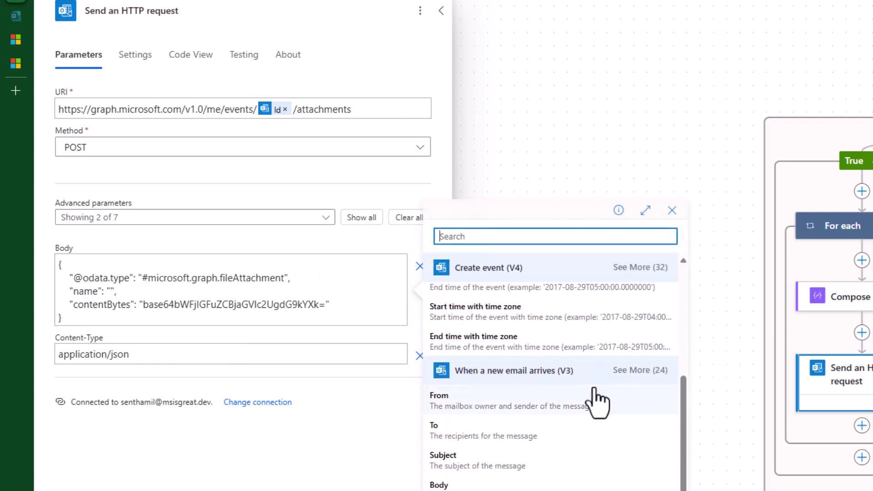
{"action": "left_click", "coordinate": [641, 370]}
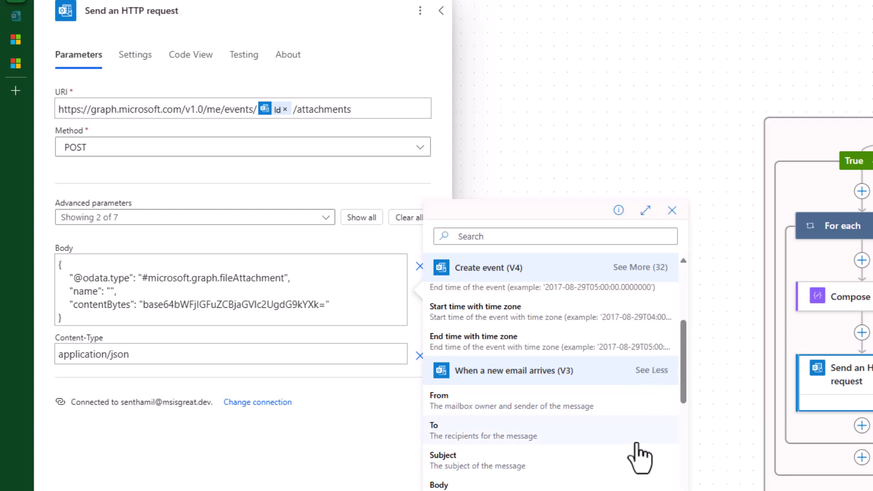
{"action": "scroll", "coordinate": [642, 455], "scroll_direction": "down", "scroll_amount": 3}
{"action": "scroll", "coordinate": [639, 456], "scroll_direction": "down", "scroll_amount": 4}
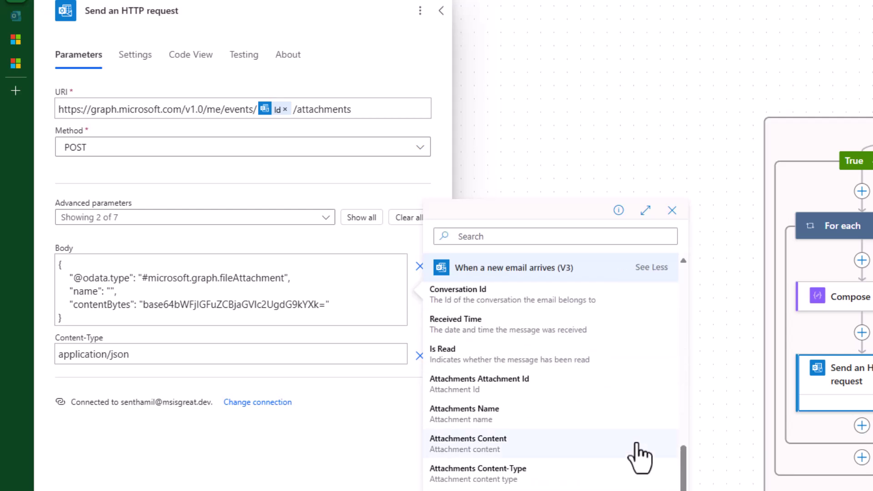
{"action": "left_click", "coordinate": [513, 428]}
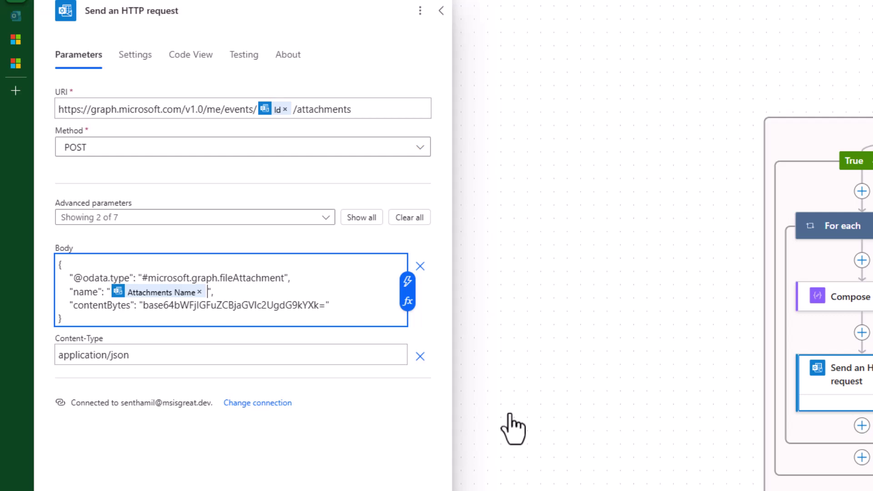
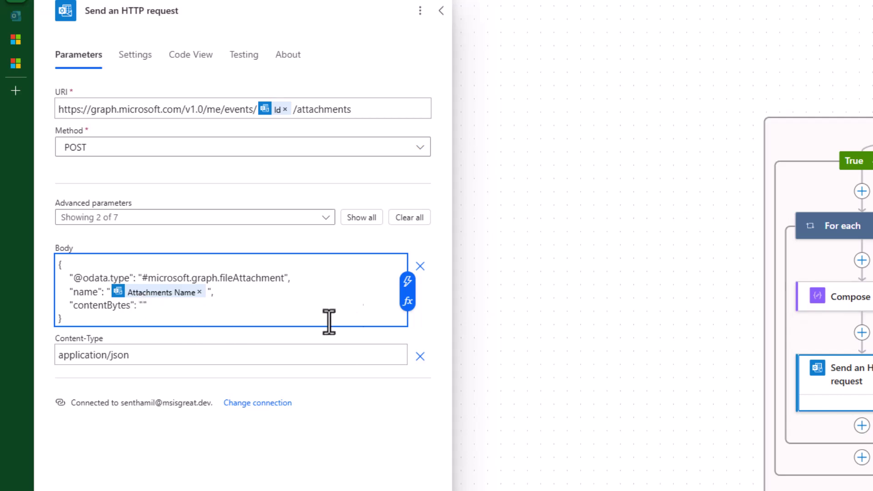
{"action": "left_click", "coordinate": [407, 281]}
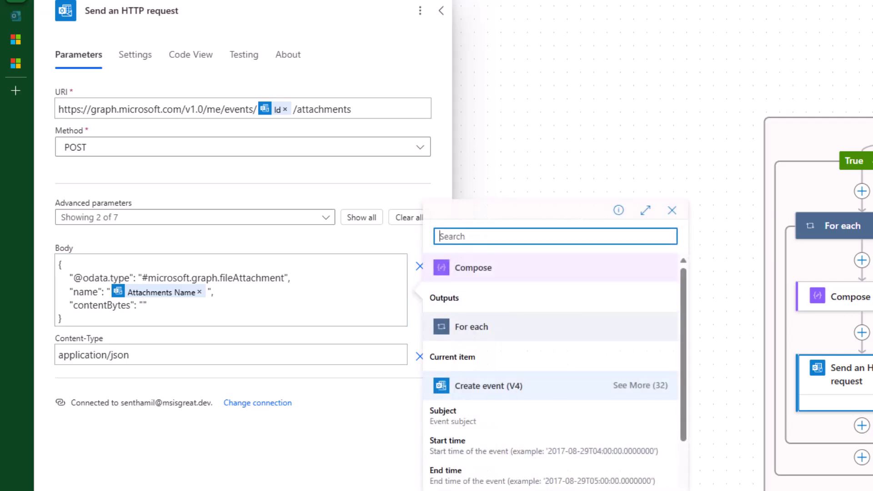
{"action": "left_click", "coordinate": [474, 299]}
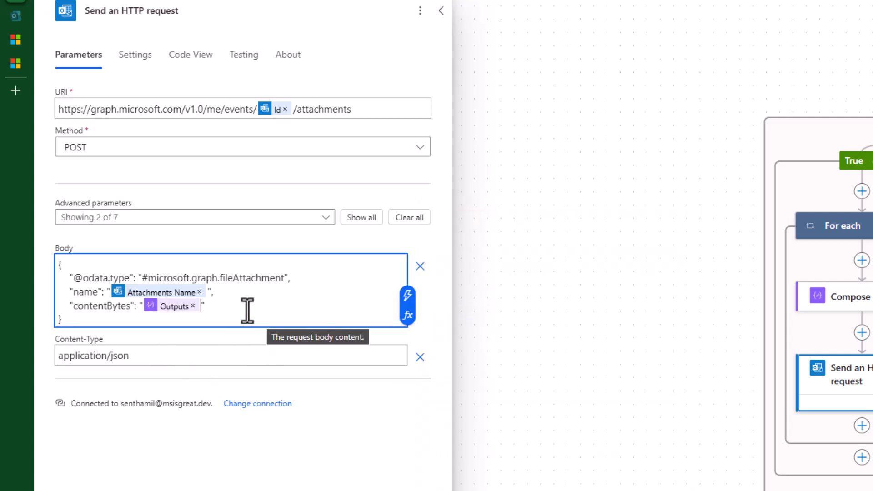
Add a contentType property to the JSON body, filled with Attachments Content-Type from When a new email arrives (V3)
{"action": "left_click", "coordinate": [231, 305]}
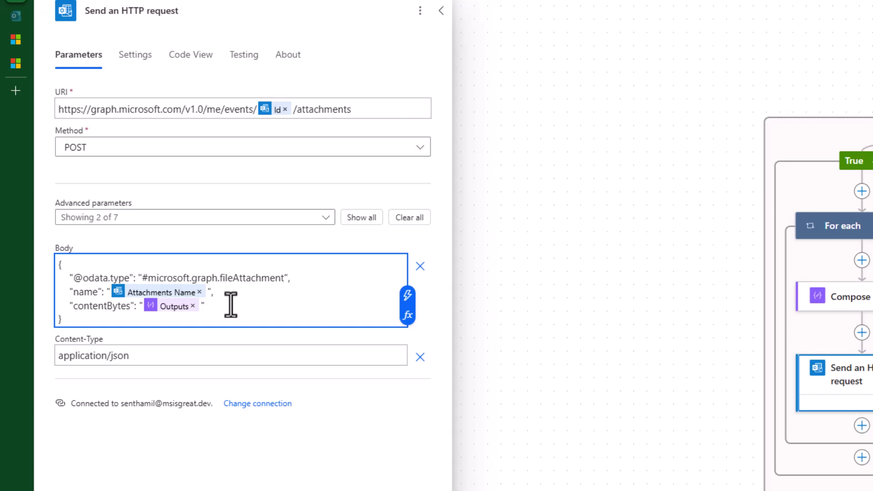
{"action": "key", "text": "Return"}
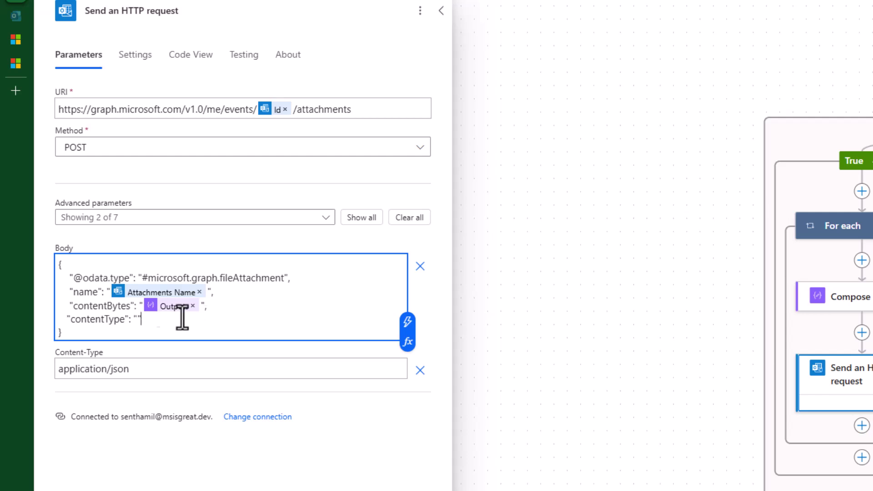
{"action": "left_click", "coordinate": [407, 322]}
{"action": "scroll", "coordinate": [558, 409], "scroll_direction": "down", "scroll_amount": 5}
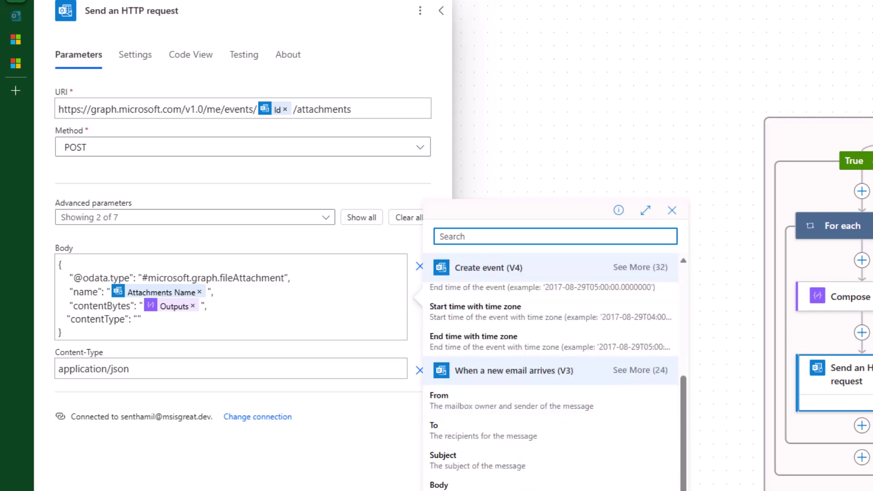
{"action": "left_click", "coordinate": [640, 370]}
{"action": "scroll", "coordinate": [612, 439], "scroll_direction": "down", "scroll_amount": 5}
{"action": "scroll", "coordinate": [612, 443], "scroll_direction": "down", "scroll_amount": 3}
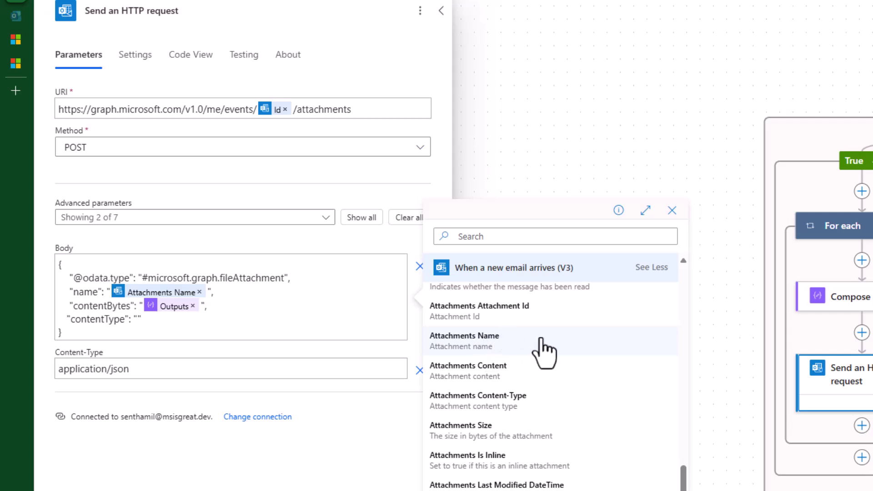
{"action": "left_click", "coordinate": [515, 404]}
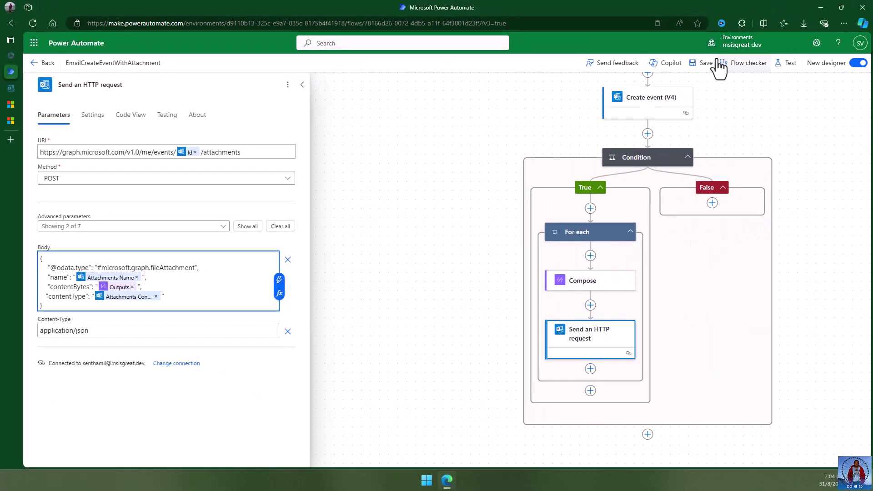
Close the Send an HTTP request settings and save the flow
{"action": "left_click", "coordinate": [536, 91]}
{"action": "left_click", "coordinate": [704, 64]}
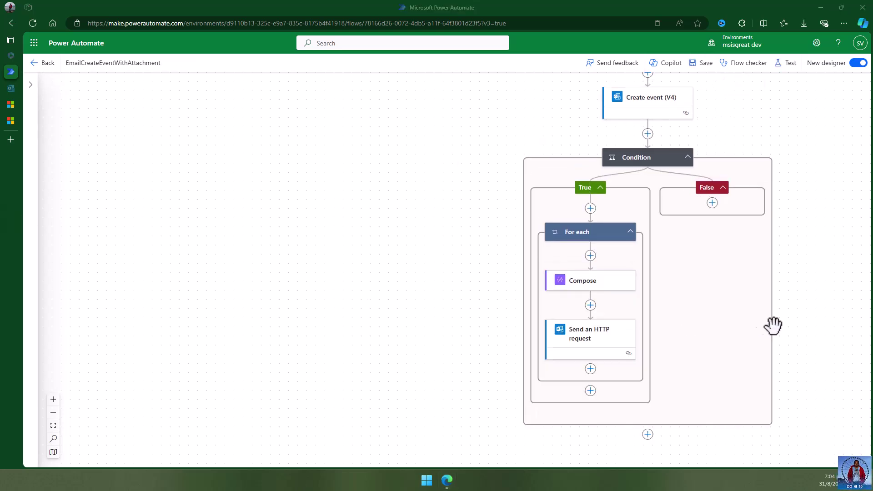
Review the Compose action's input and the flow's structure from the email trigger down to the HTTP request
{"action": "left_click_drag", "start_coordinate": [794, 235], "coordinate": [603, 206]}
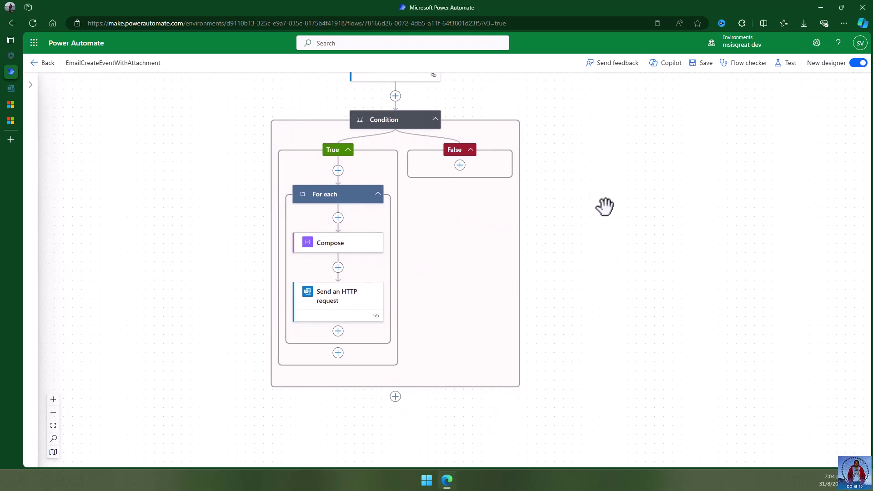
{"action": "left_click", "coordinate": [350, 247]}
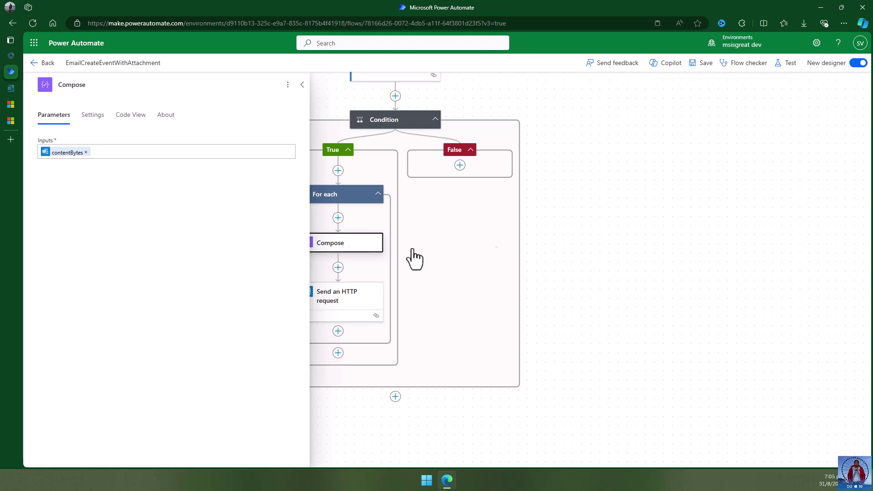
{"action": "left_click", "coordinate": [630, 222]}
{"action": "scroll", "coordinate": [661, 205], "scroll_direction": "up", "scroll_amount": 5}
{"action": "scroll", "coordinate": [662, 204], "scroll_direction": "up", "scroll_amount": 2}
{"action": "scroll", "coordinate": [662, 205], "scroll_direction": "down", "scroll_amount": 4}
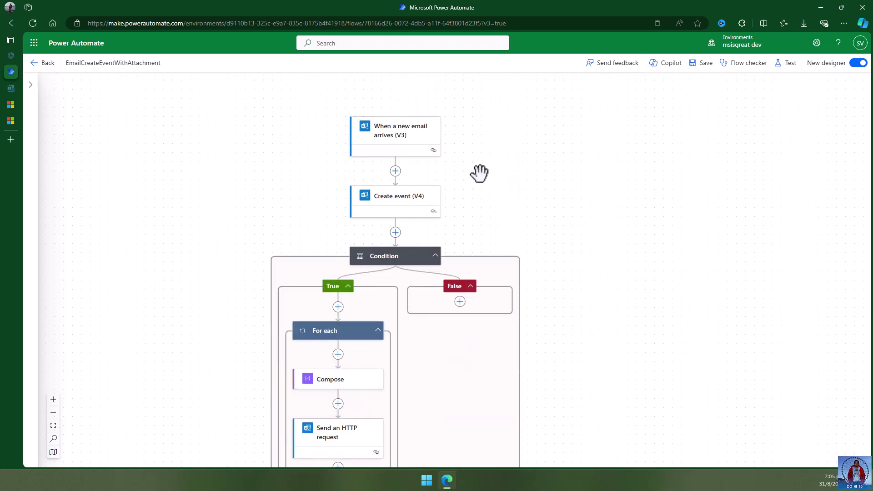
{"action": "scroll", "coordinate": [613, 234], "scroll_direction": "down", "scroll_amount": 4}
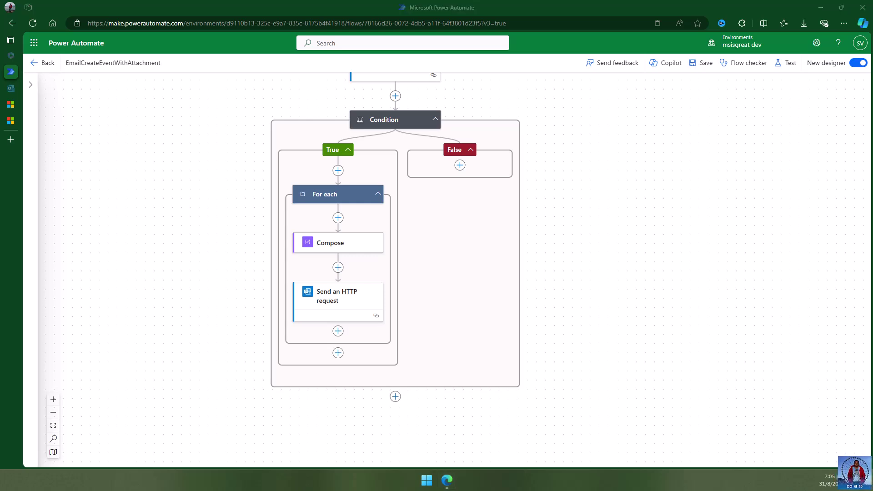
Send the drafted email "This is email with Attachment" with meetup ACS Ticket Oct20.pdf and 3 DigitNumbers.pptx attached
{"action": "left_click_drag", "start_coordinate": [0, 79], "coordinate": [438, 80]}
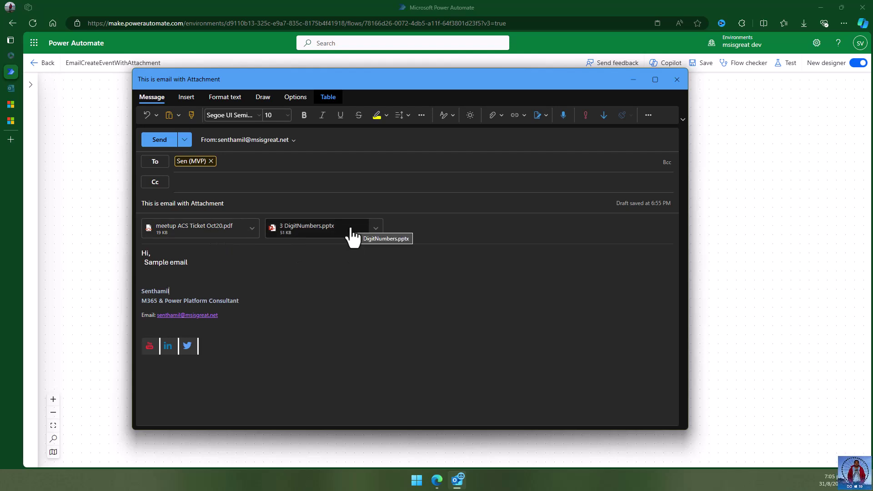
{"action": "mouse_move", "coordinate": [408, 86]}
{"action": "left_mouse_down"}
{"action": "mouse_move", "coordinate": [496, 94]}
{"action": "mouse_move", "coordinate": [558, 155]}
{"action": "mouse_move", "coordinate": [558, 173]}
{"action": "mouse_move", "coordinate": [462, 80]}
{"action": "mouse_move", "coordinate": [413, 91]}
{"action": "left_mouse_up"}
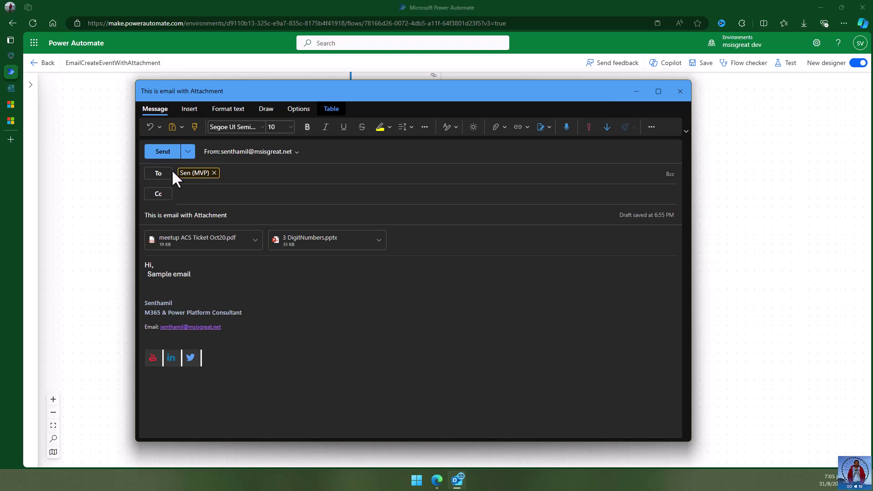
{"action": "left_click", "coordinate": [162, 155]}
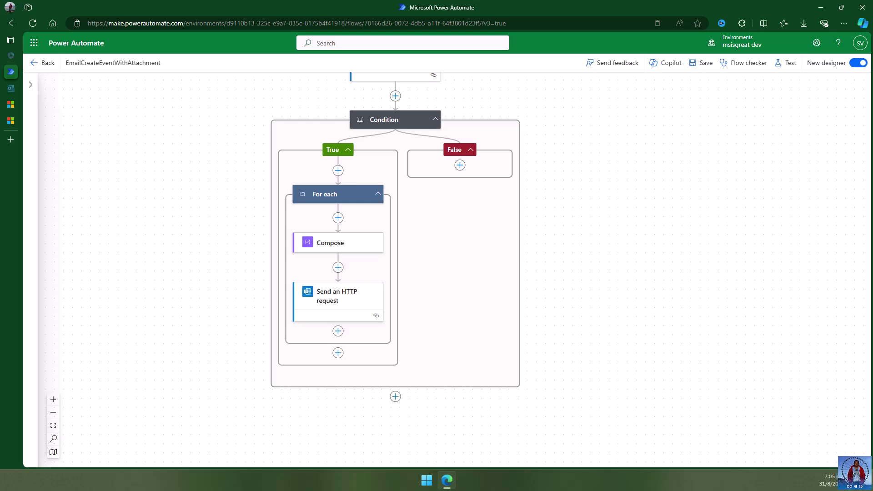
Switch to Outlook on the web and check the newest Inbox item, "This is a calendar Invite"
{"action": "left_click", "coordinate": [9, 87]}
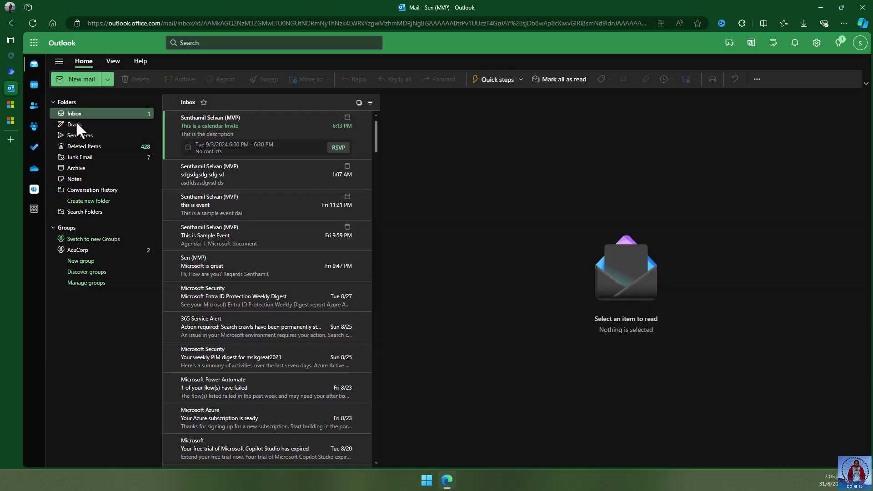
{"action": "left_click", "coordinate": [262, 137]}
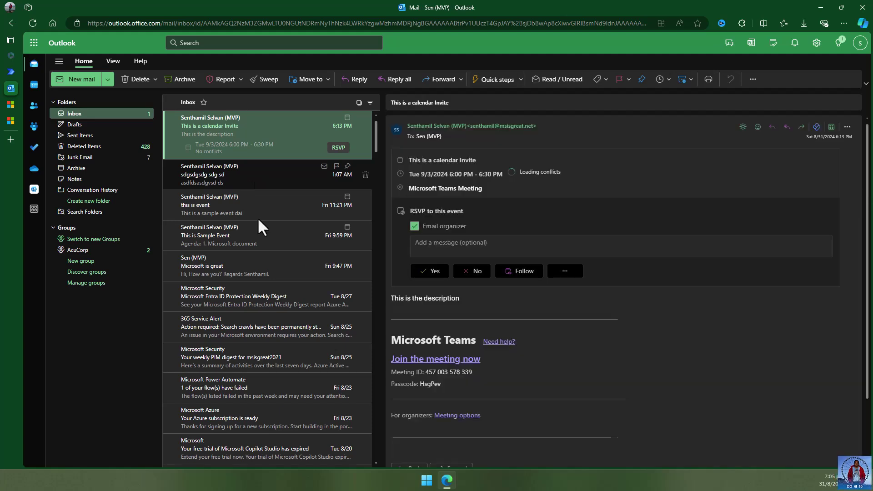
{"action": "left_click", "coordinate": [255, 127]}
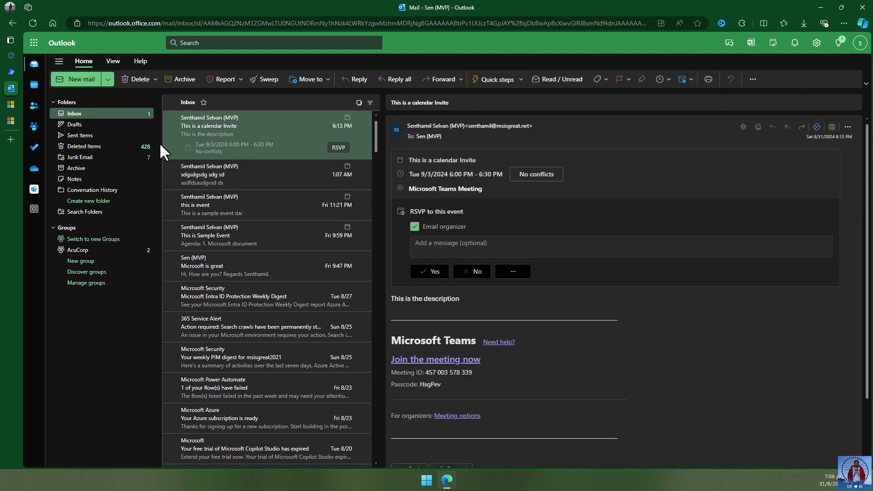
Refresh the Inbox by switching folders and open the newest email, "This is email with Attachment", to check its attachments
{"action": "scroll", "coordinate": [231, 208], "scroll_direction": "down", "scroll_amount": 3}
{"action": "scroll", "coordinate": [230, 210], "scroll_direction": "up", "scroll_amount": 3}
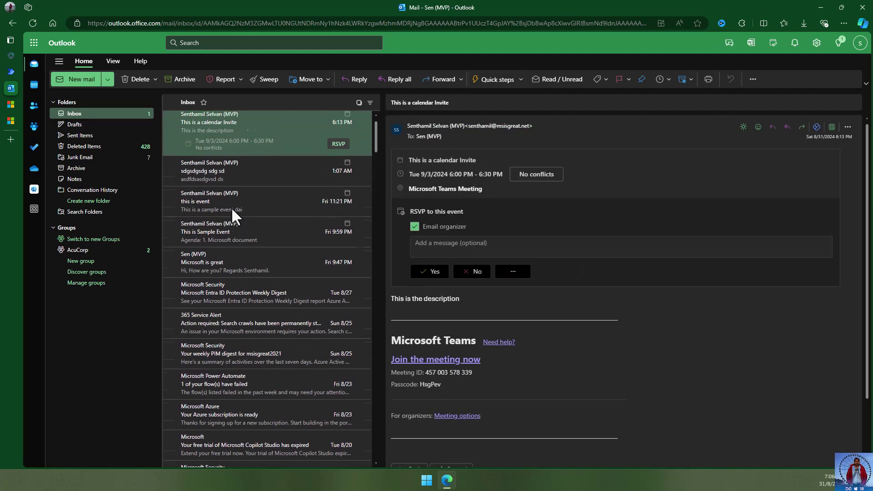
{"action": "left_click", "coordinate": [235, 167]}
{"action": "left_click", "coordinate": [254, 130]}
{"action": "left_click", "coordinate": [85, 127]}
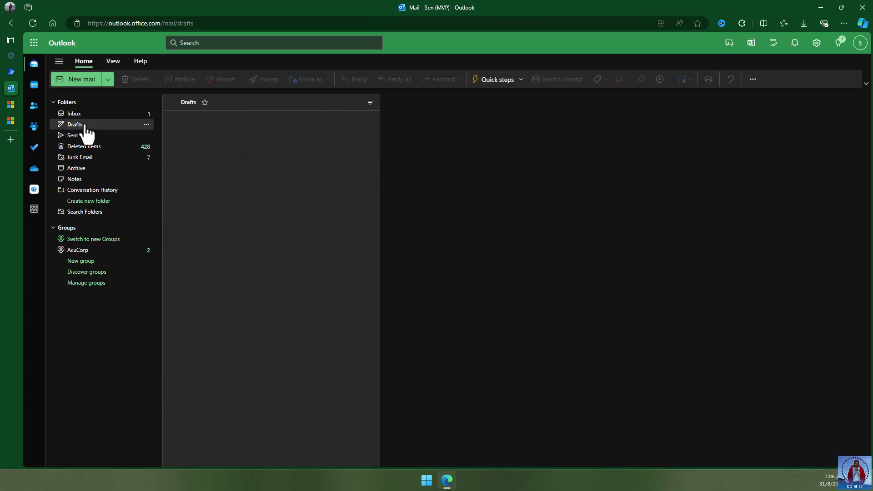
{"action": "left_click", "coordinate": [84, 114]}
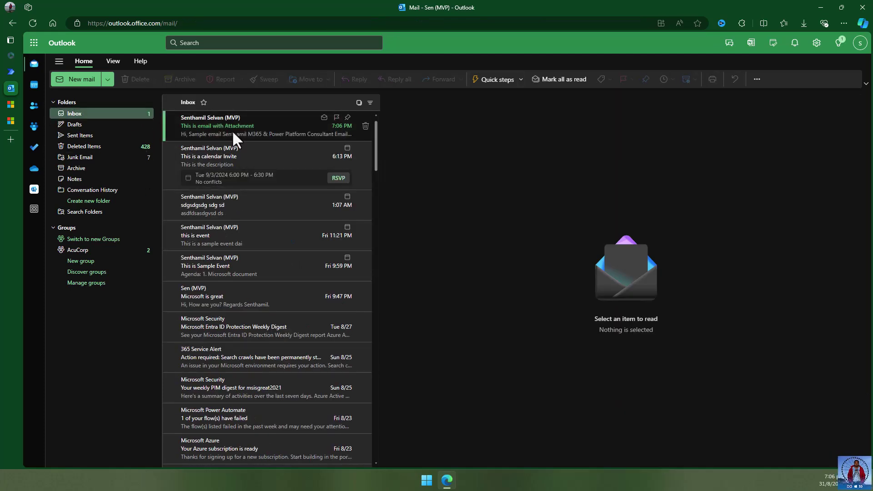
{"action": "left_click", "coordinate": [271, 126]}
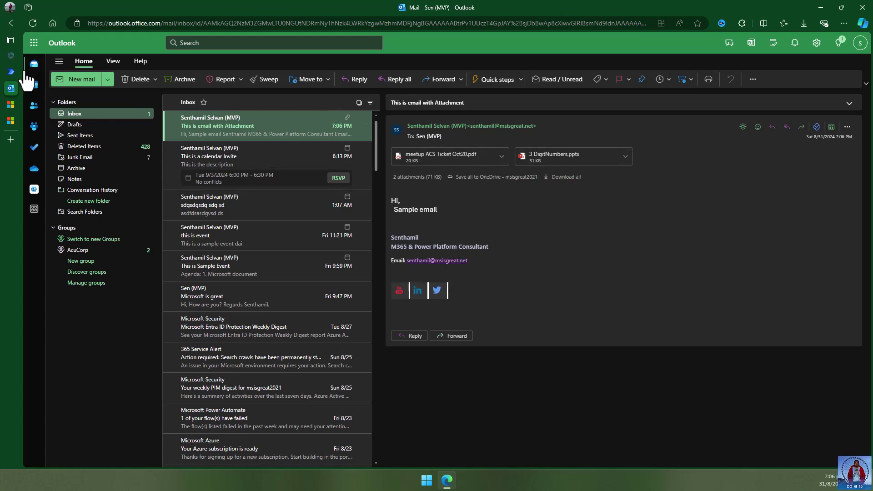
Switch back to Power Automate, refresh the EmailCreateEventWithAttachment run history and review the newest run's actions
{"action": "left_click", "coordinate": [10, 72]}
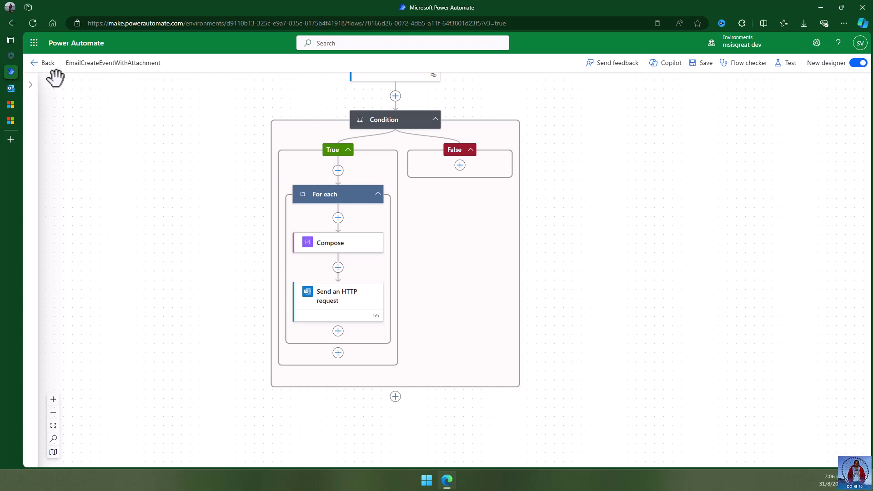
{"action": "left_click", "coordinate": [36, 64]}
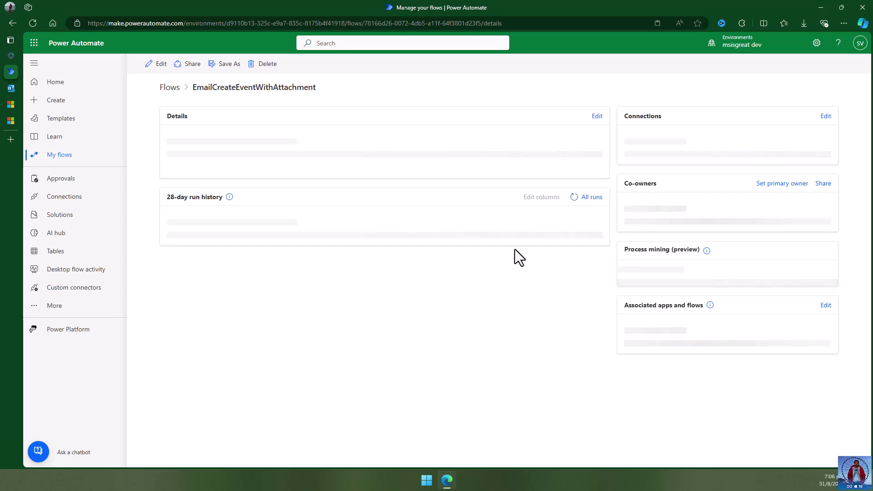
{"action": "left_click", "coordinate": [575, 311]}
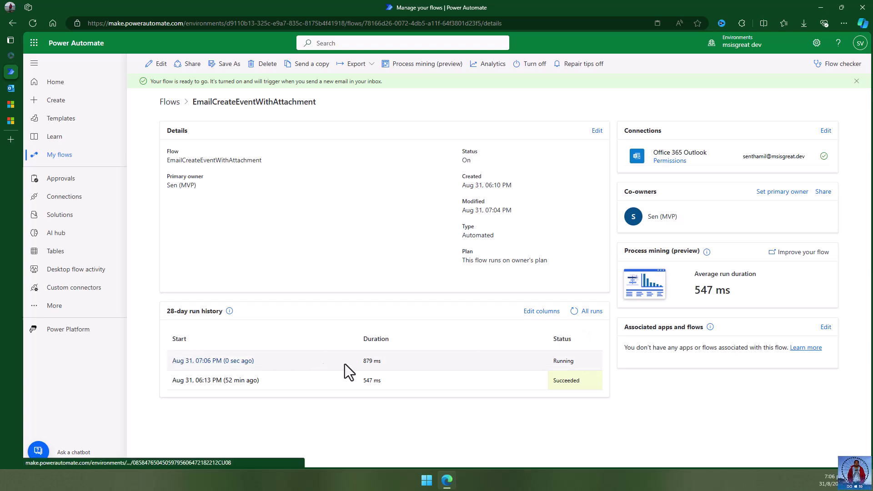
{"action": "left_click", "coordinate": [232, 361]}
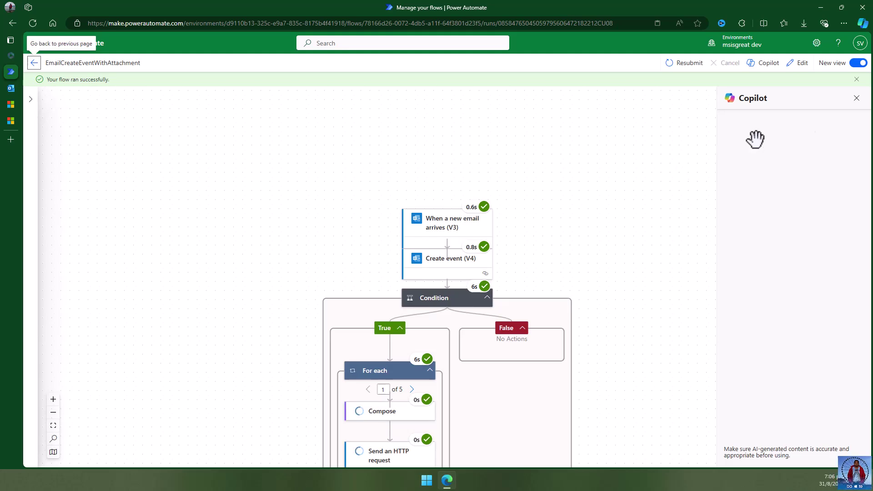
{"action": "left_click", "coordinate": [857, 98]}
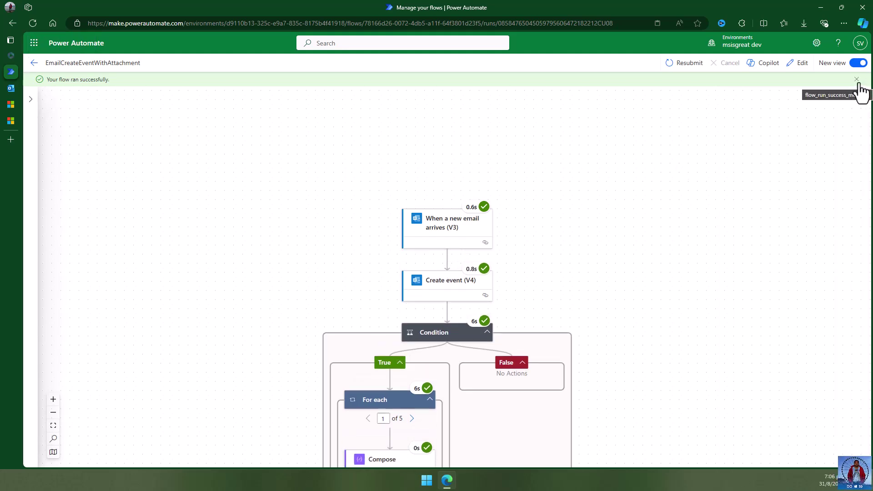
{"action": "scroll", "coordinate": [703, 288], "scroll_direction": "down", "scroll_amount": 4}
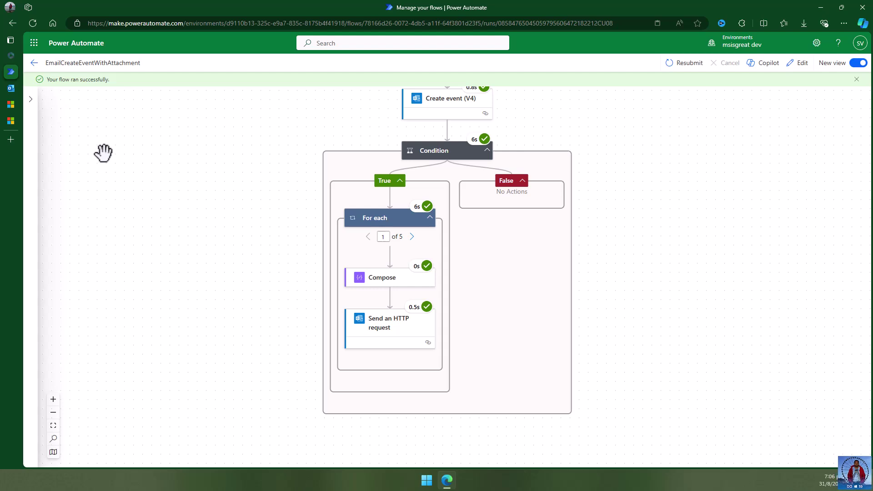
Switch to the Outlook calendar and open the full details of the Sept 3 event "This is email with Attachment - Event"
{"action": "mouse_move", "coordinate": [11, 91]}
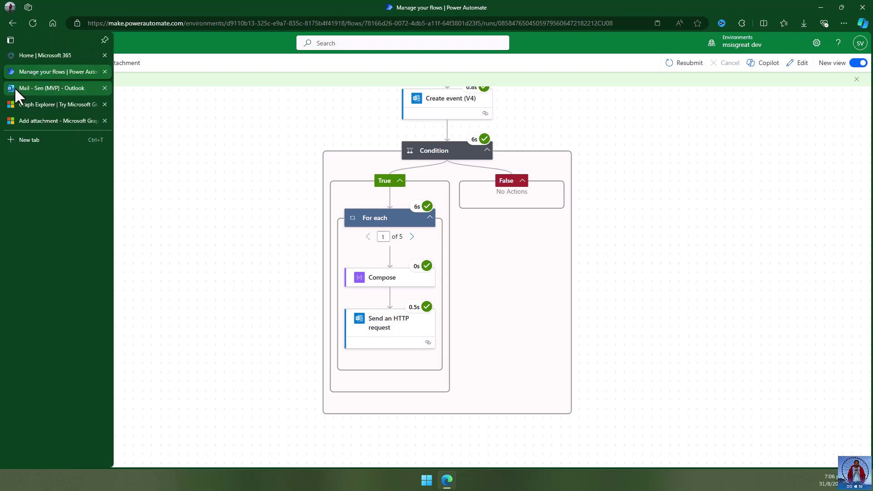
{"action": "left_click", "coordinate": [50, 88]}
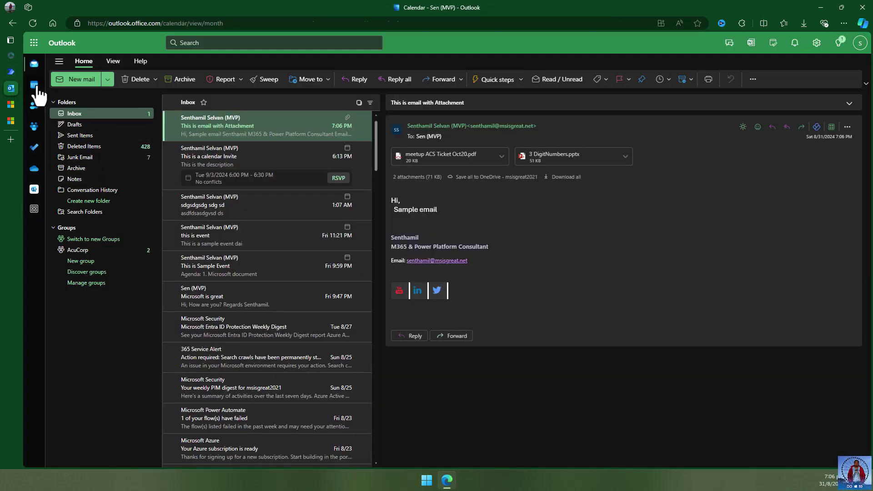
{"action": "left_click", "coordinate": [35, 86]}
{"action": "left_click", "coordinate": [282, 105]}
{"action": "left_click", "coordinate": [263, 198]}
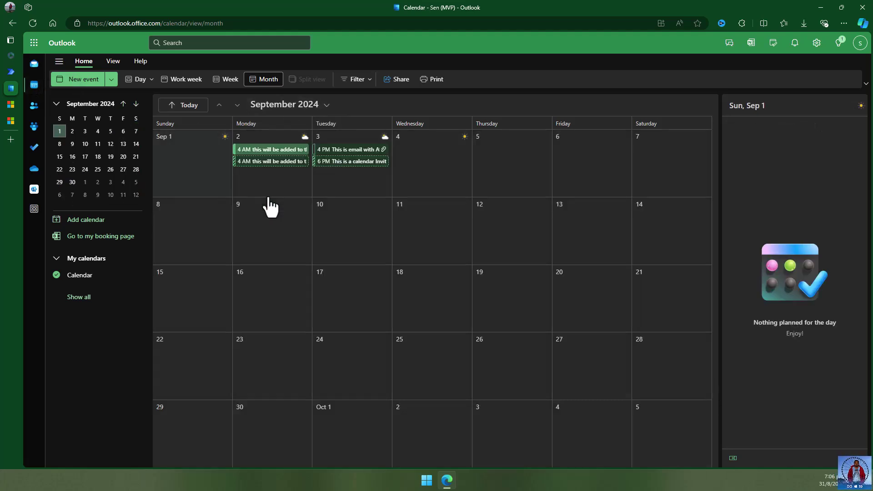
{"action": "left_click", "coordinate": [345, 151]}
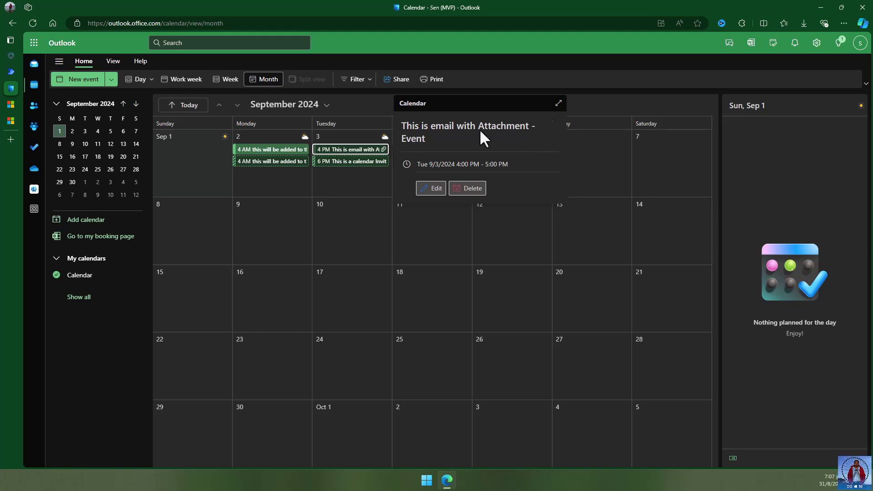
{"action": "left_click", "coordinate": [557, 104]}
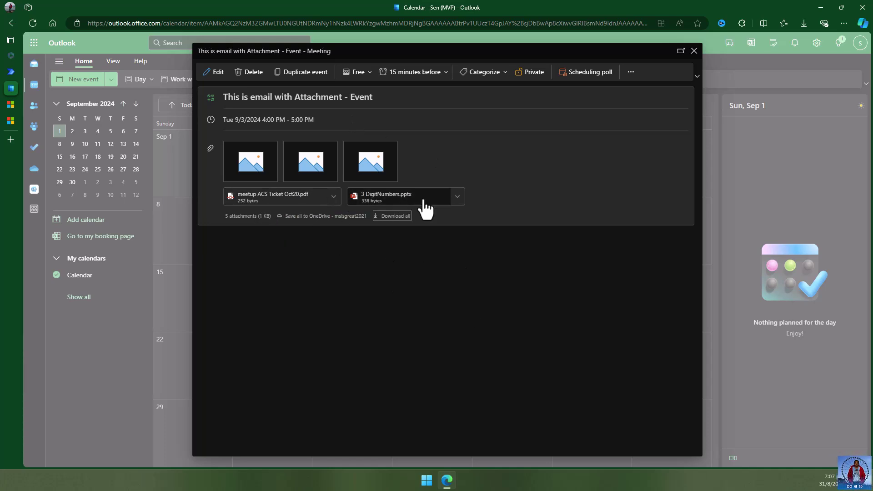
Try to preview the event's attachments meetup ACS Ticket Oct20.pdf and 3 DigitNumbers.pptx, and close the event
{"action": "left_click", "coordinate": [285, 202]}
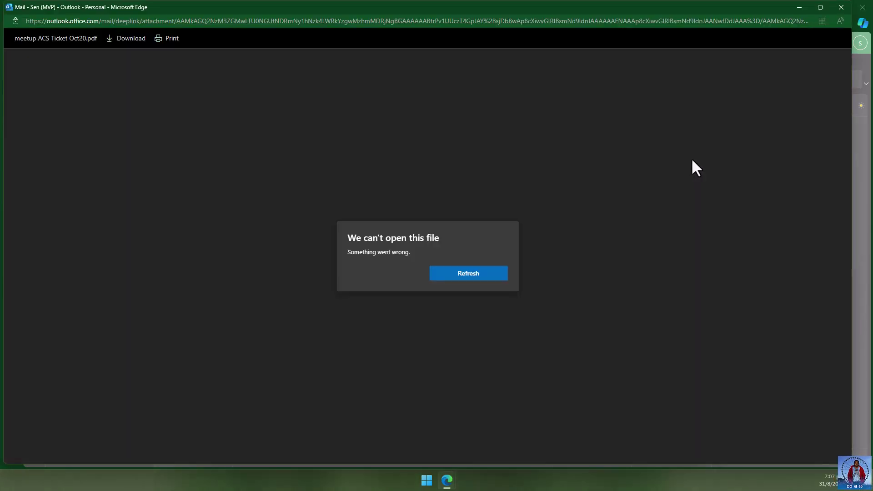
{"action": "left_click", "coordinate": [467, 275]}
{"action": "left_click", "coordinate": [840, 7]}
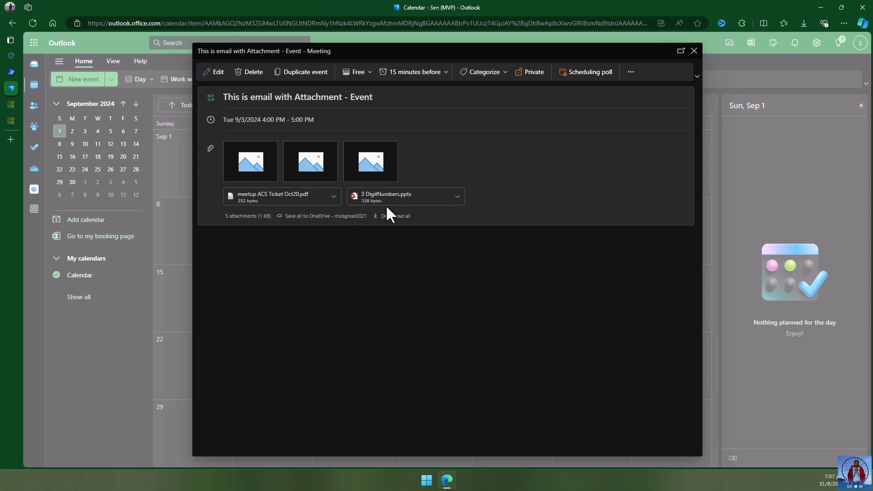
{"action": "left_click", "coordinate": [404, 208]}
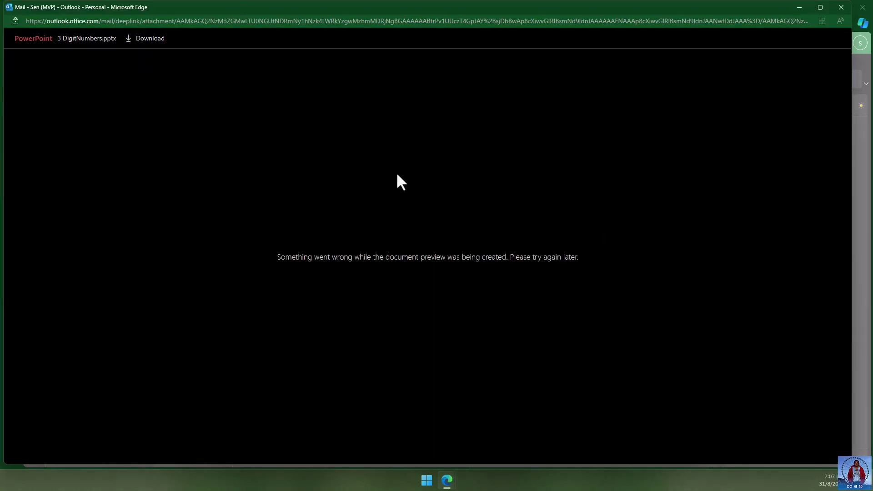
{"action": "left_click", "coordinate": [843, 5]}
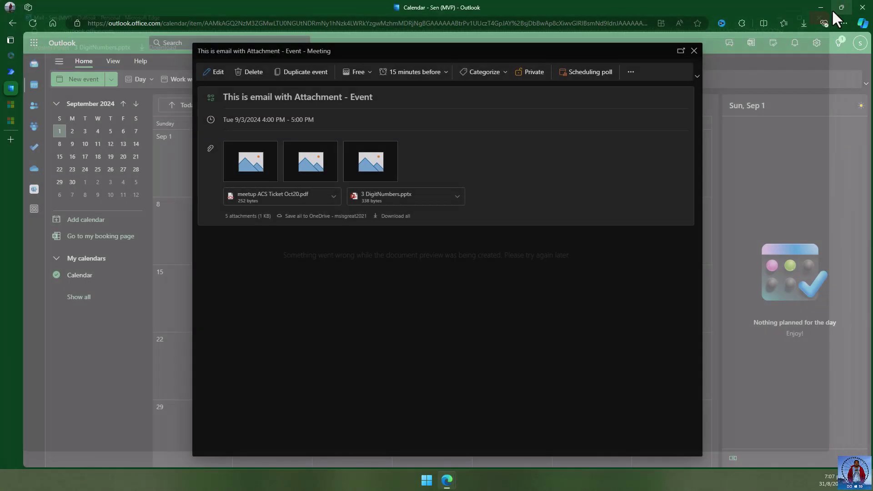
{"action": "left_click", "coordinate": [694, 51]}
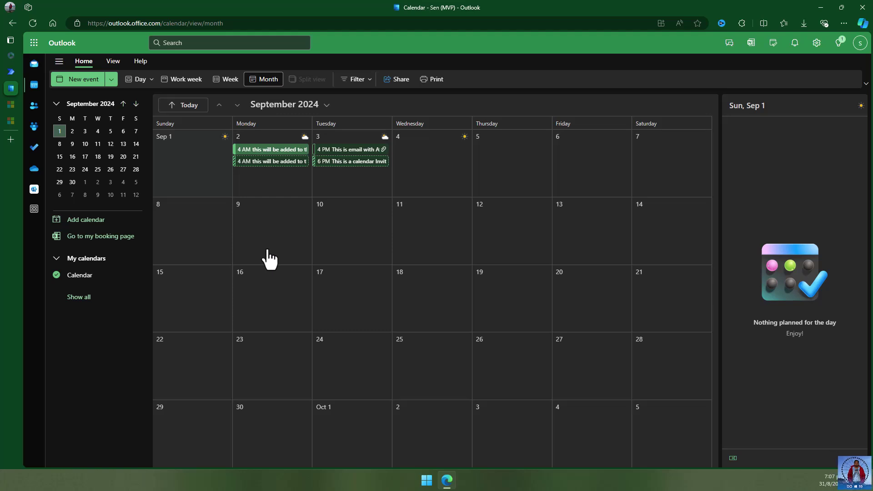
Return to the flow run in Power Automate and examine the Compose action's inputs, outputs and raw inputs
{"action": "left_click", "coordinate": [11, 71]}
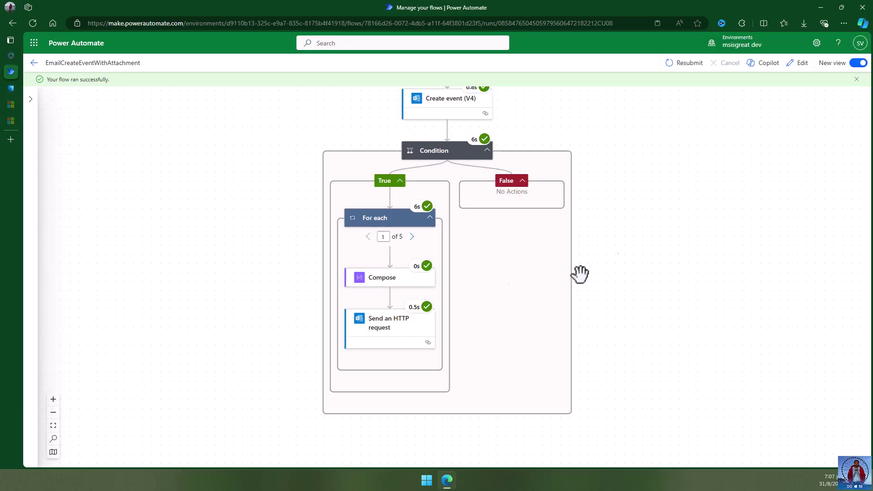
{"action": "left_click", "coordinate": [856, 79]}
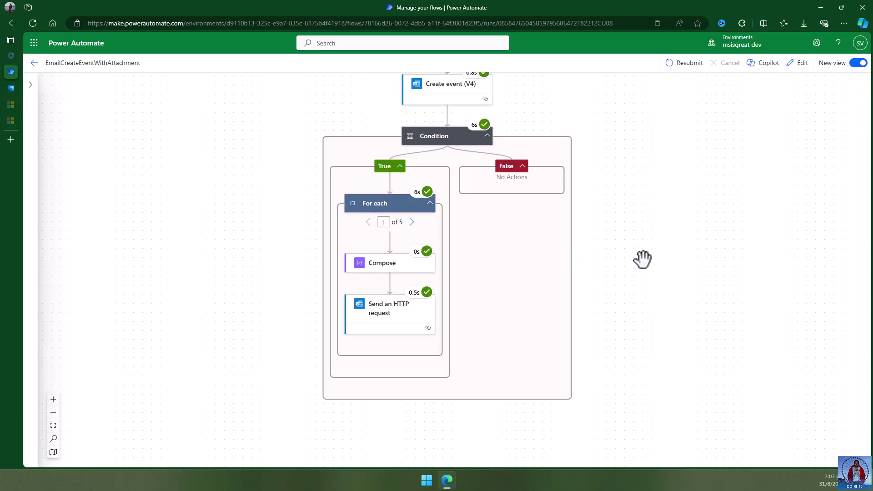
{"action": "scroll", "coordinate": [648, 259], "scroll_direction": "down", "scroll_amount": 2}
{"action": "scroll", "coordinate": [648, 259], "scroll_direction": "up", "scroll_amount": 2}
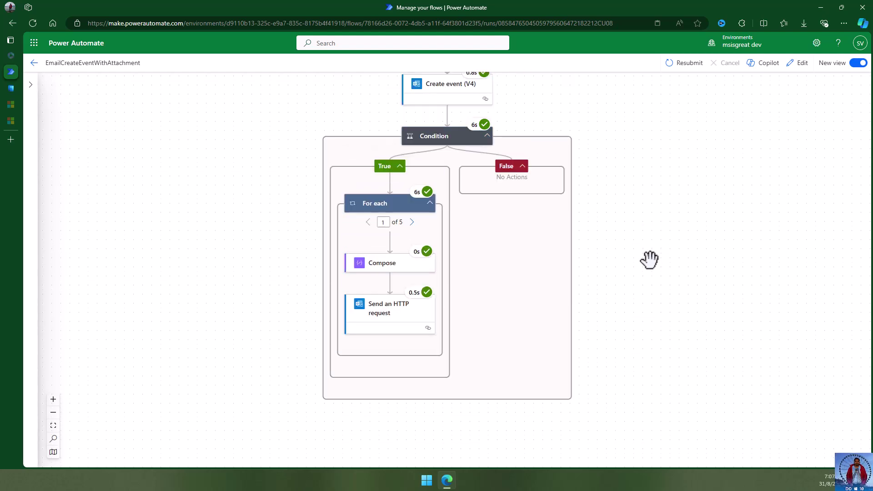
{"action": "left_click", "coordinate": [376, 264]}
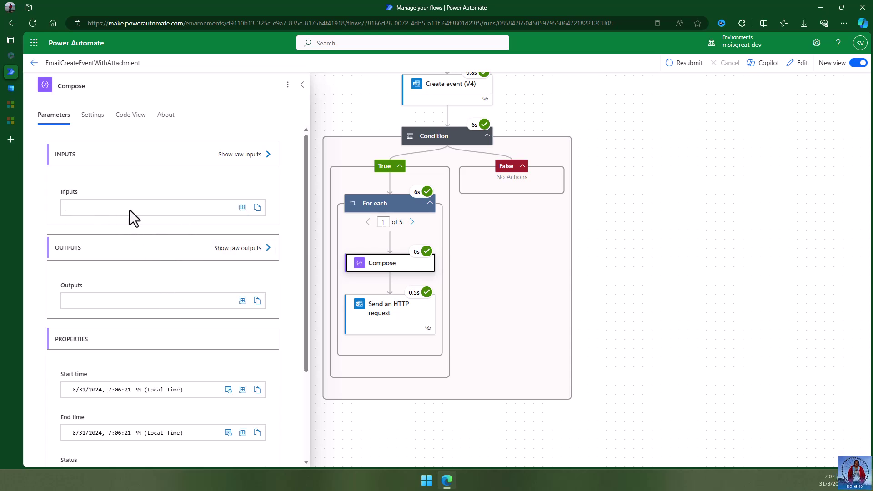
{"action": "scroll", "coordinate": [200, 241], "scroll_direction": "down", "scroll_amount": 3}
{"action": "scroll", "coordinate": [192, 250], "scroll_direction": "up", "scroll_amount": 3}
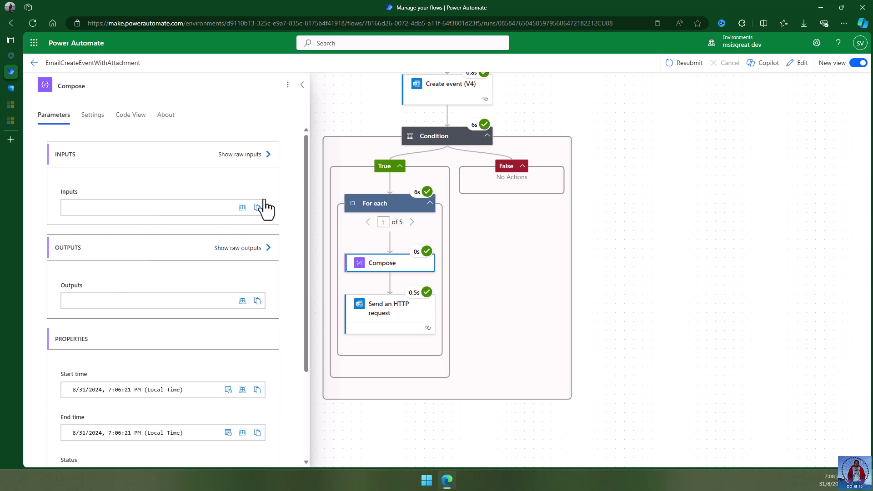
{"action": "left_click", "coordinate": [247, 156]}
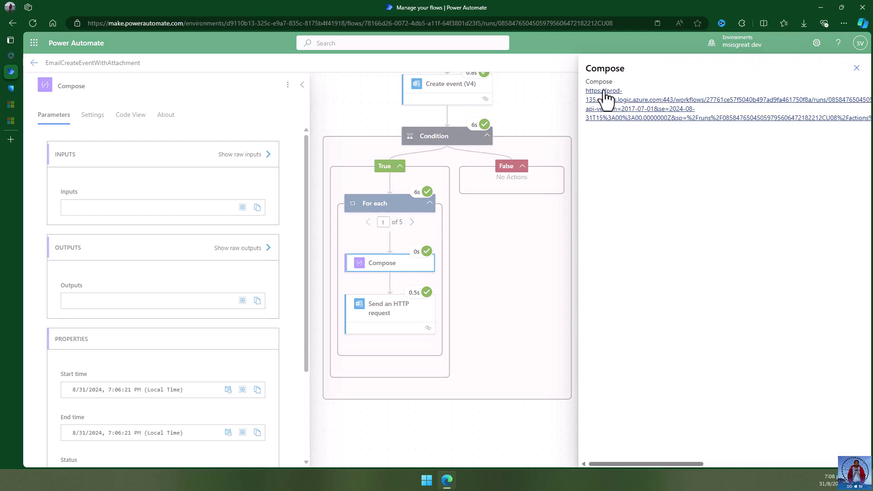
{"action": "left_click", "coordinate": [856, 68]}
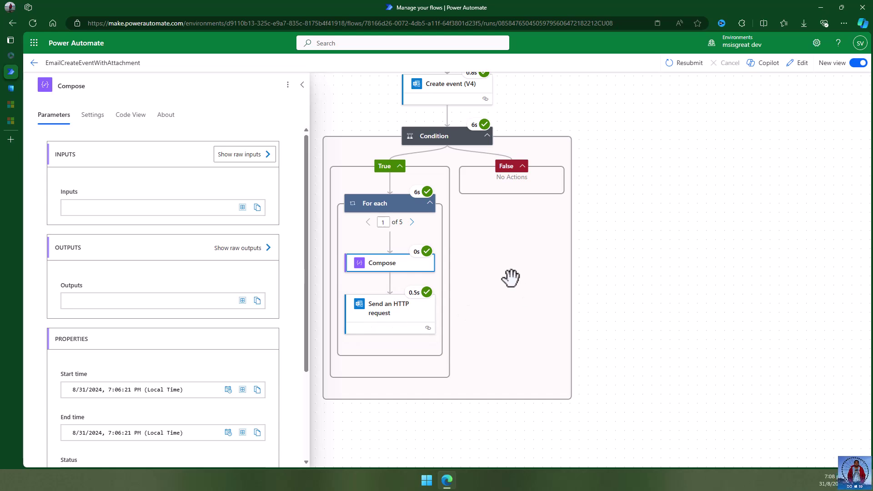
Examine the contentBytes value in the Send an HTTP request action's run parameters, and close its details
{"action": "left_click", "coordinate": [371, 318]}
{"action": "scroll", "coordinate": [171, 312], "scroll_direction": "down", "scroll_amount": 2}
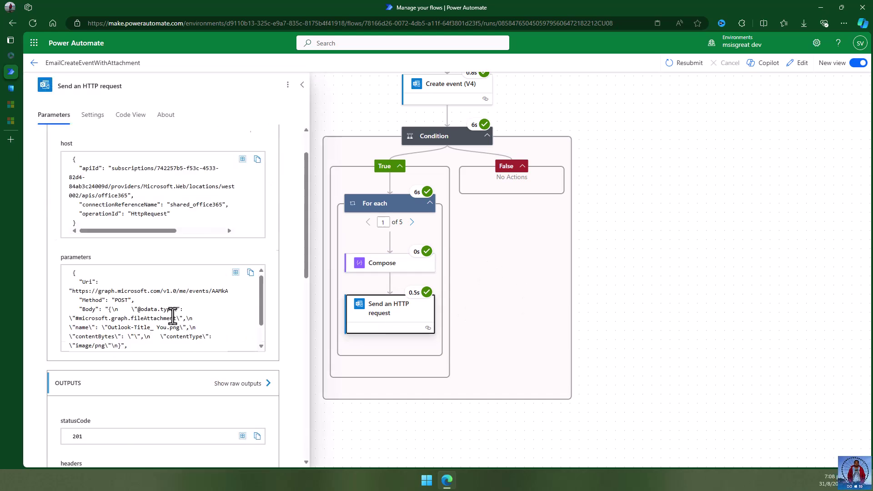
{"action": "scroll", "coordinate": [228, 326], "scroll_direction": "down", "scroll_amount": 2}
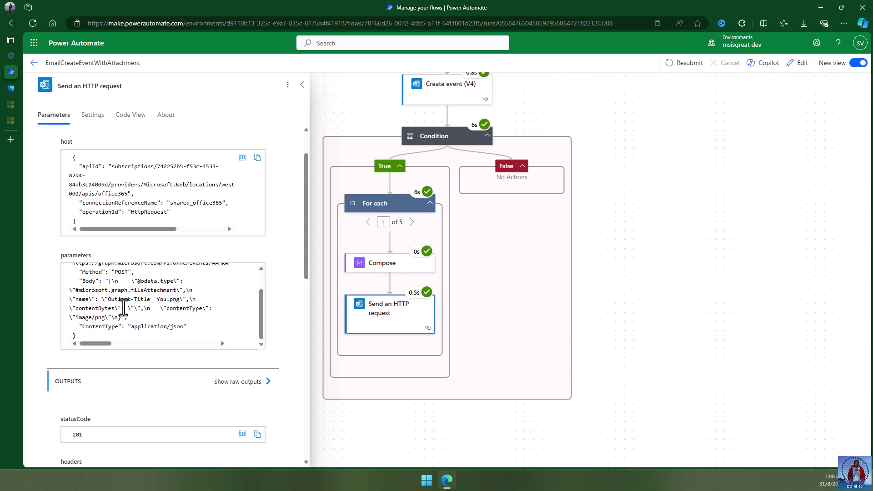
{"action": "left_click_drag", "start_coordinate": [111, 308], "coordinate": [161, 308]}
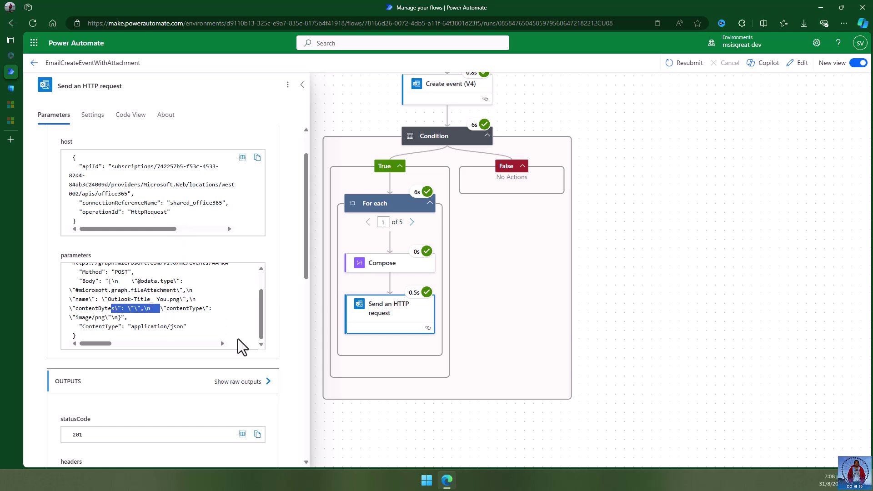
{"action": "left_click", "coordinate": [293, 275]}
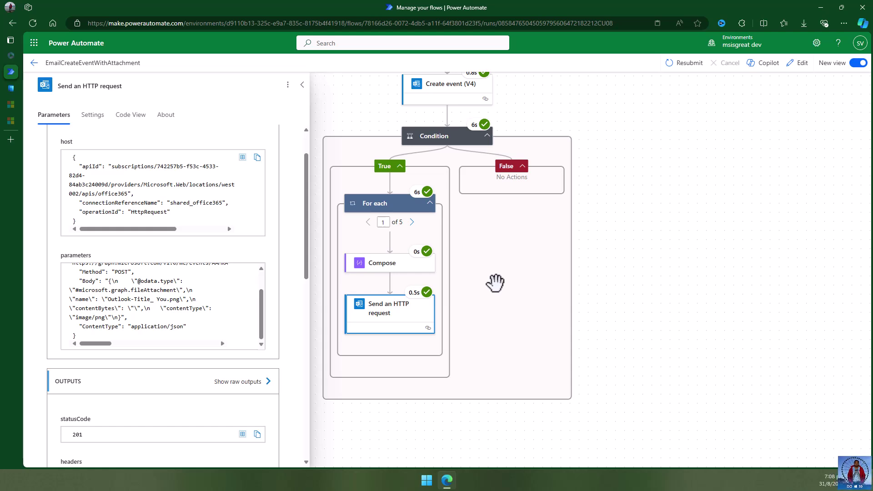
{"action": "left_click", "coordinate": [653, 172]}
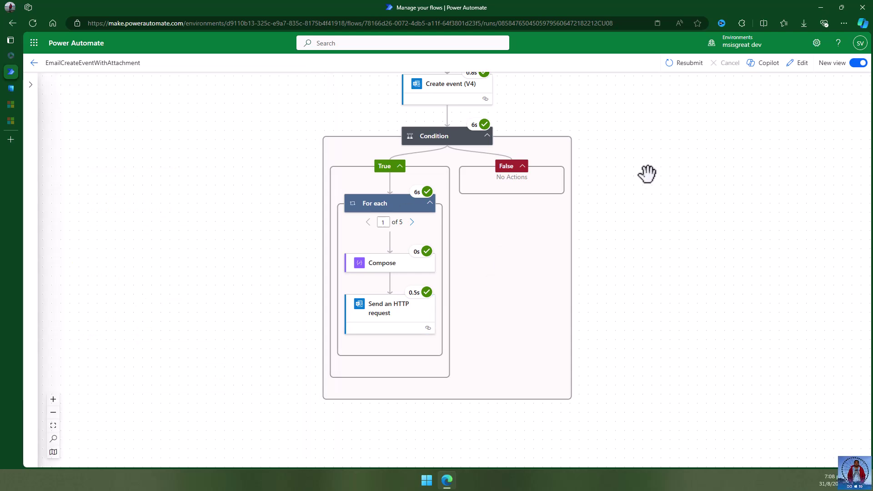
Open the flow for editing and add Office 365 Outlook's Get Attachment (V2) action inside the For each loop, before Compose
{"action": "left_click", "coordinate": [800, 64]}
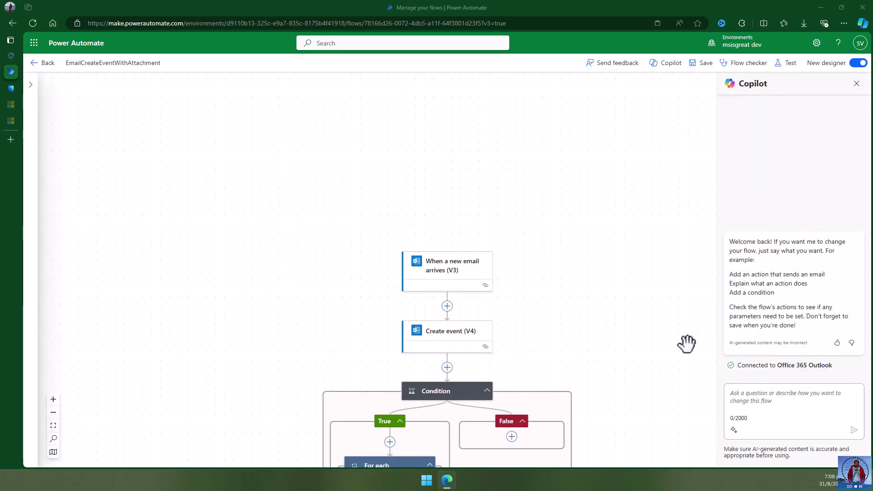
{"action": "left_click", "coordinate": [856, 83]}
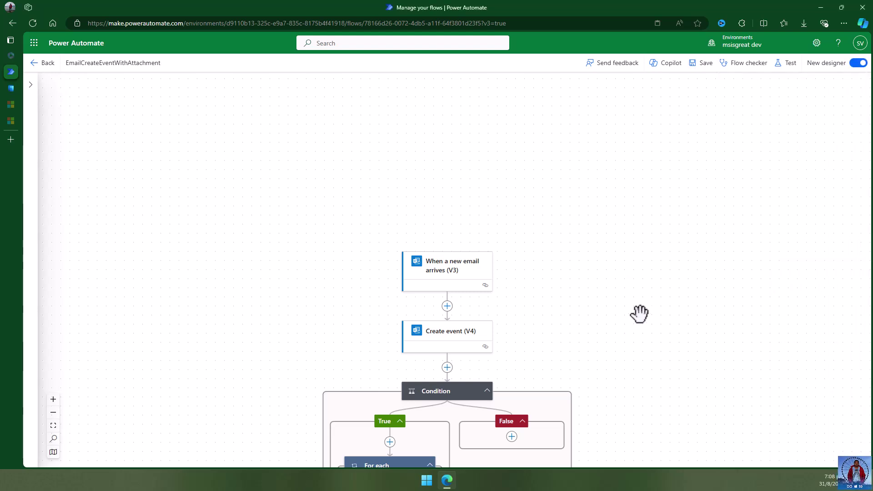
{"action": "scroll", "coordinate": [639, 312], "scroll_direction": "down", "scroll_amount": 7}
{"action": "left_click", "coordinate": [389, 194]}
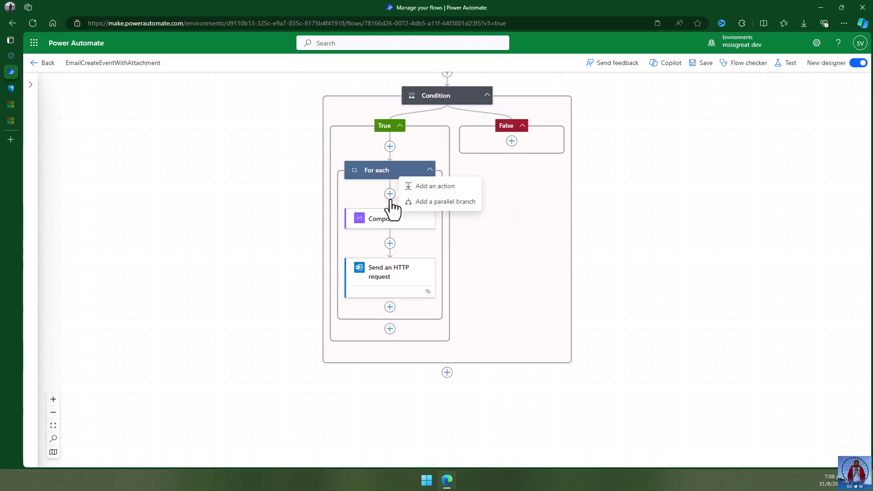
{"action": "left_click", "coordinate": [425, 186]}
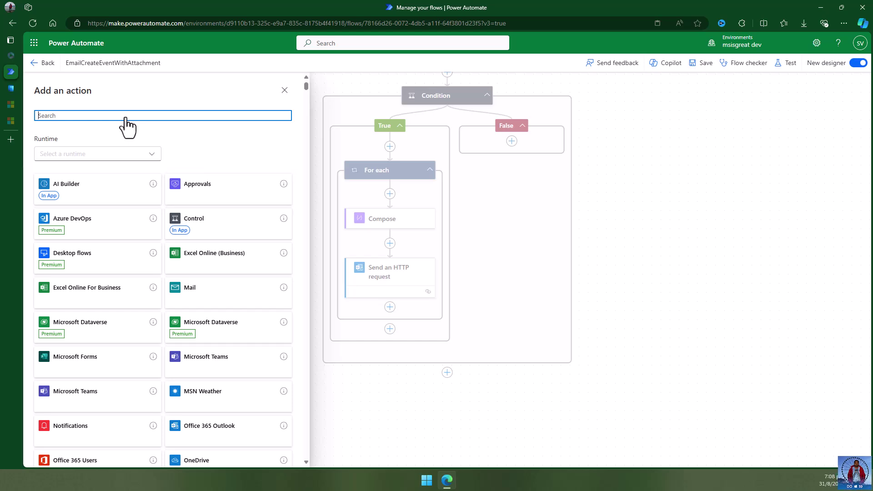
{"action": "type", "text": "get Attachments"}
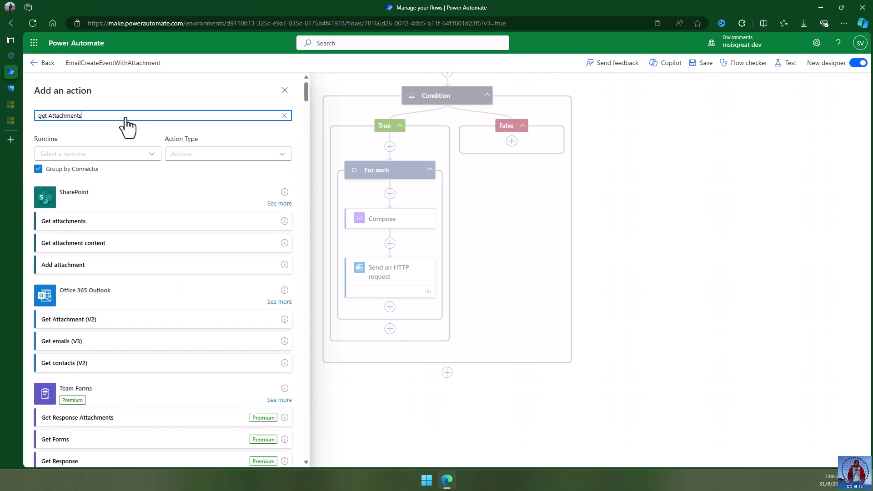
{"action": "key", "text": "BackSpace"}
{"action": "left_click", "coordinate": [103, 325]}
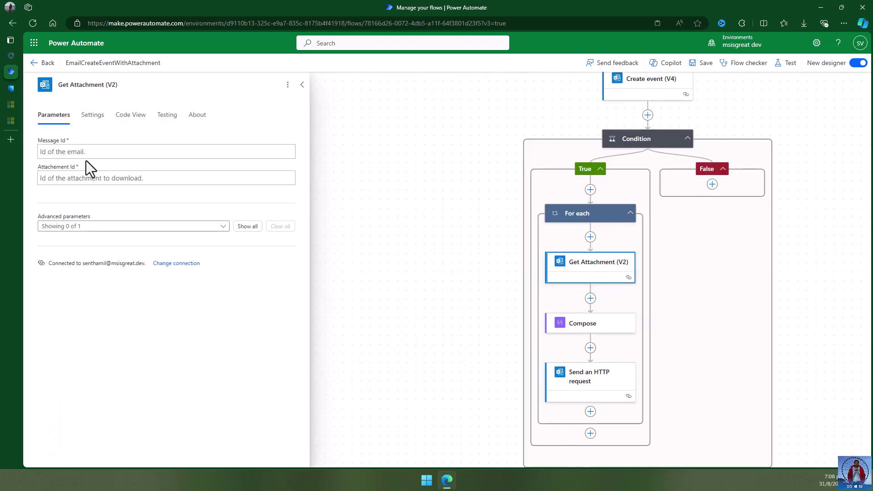
Set Get Attachment (V2)'s Message Id to the Message Id from the When a new email arrives (V3) trigger
{"action": "left_click", "coordinate": [295, 150]}
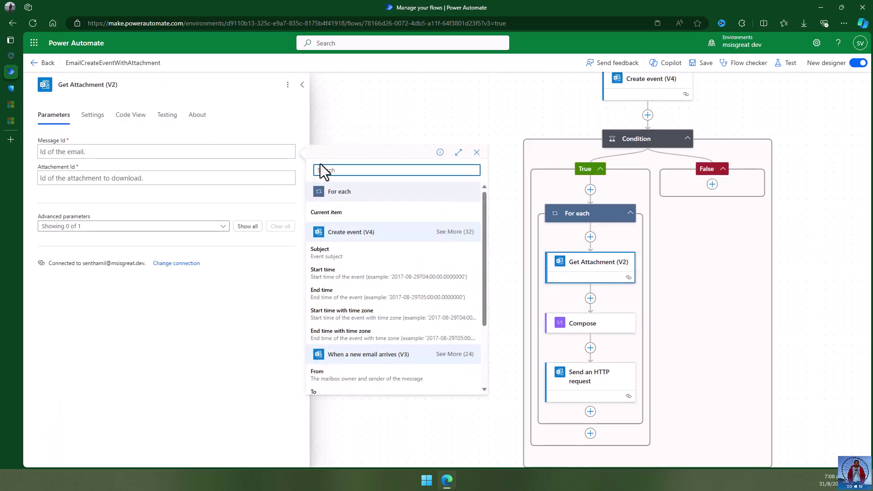
{"action": "scroll", "coordinate": [408, 300], "scroll_direction": "down", "scroll_amount": 3}
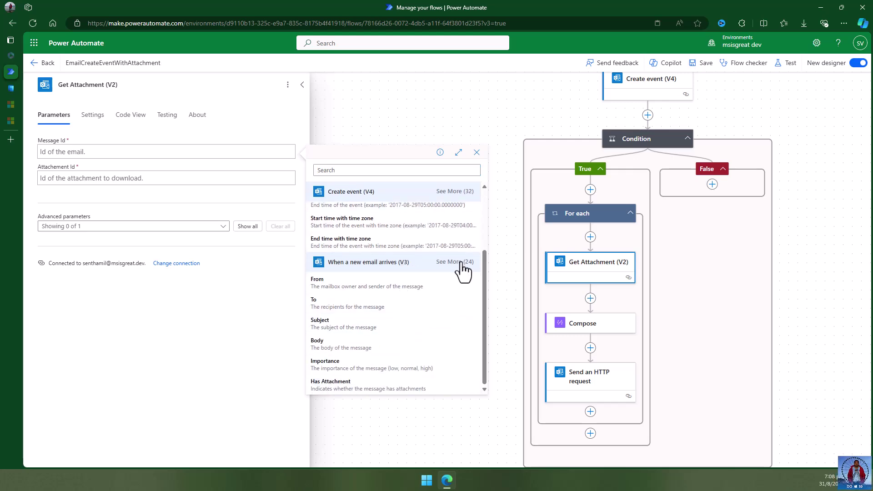
{"action": "left_click", "coordinate": [455, 261]}
{"action": "scroll", "coordinate": [424, 323], "scroll_direction": "down", "scroll_amount": 5}
{"action": "left_click", "coordinate": [383, 314]}
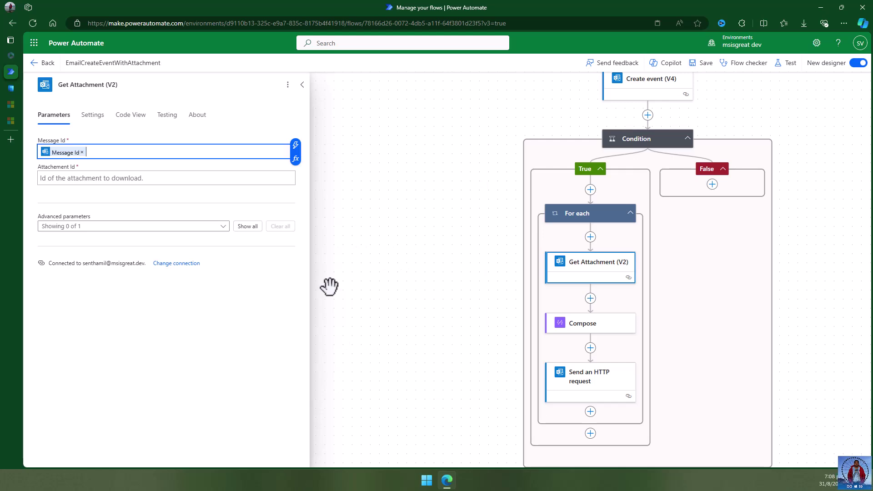
Set Get Attachment (V2)'s attachment ID to the trigger's Attachments Attachment Id, and close the action's settings
{"action": "left_click", "coordinate": [92, 181]}
{"action": "left_click", "coordinate": [295, 171]}
{"action": "scroll", "coordinate": [448, 370], "scroll_direction": "down", "scroll_amount": 2}
{"action": "left_click", "coordinate": [456, 290]}
{"action": "scroll", "coordinate": [409, 330], "scroll_direction": "down", "scroll_amount": 3}
{"action": "scroll", "coordinate": [409, 330], "scroll_direction": "down", "scroll_amount": 2}
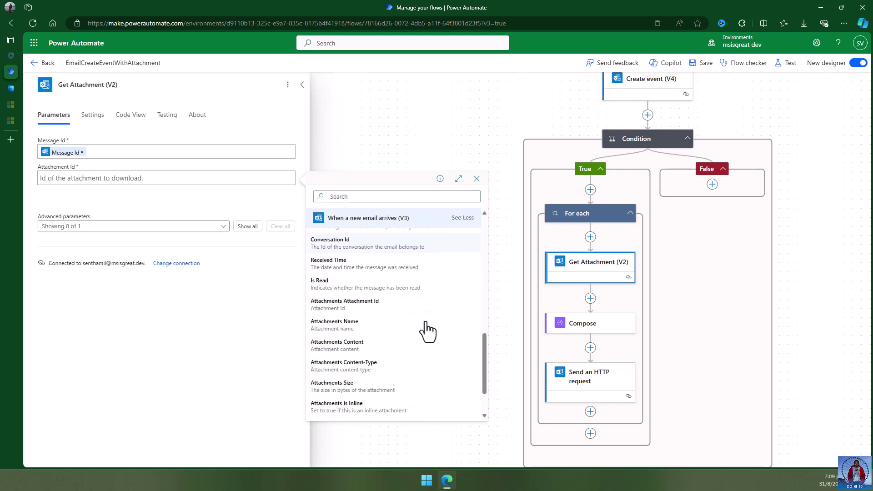
{"action": "scroll", "coordinate": [416, 300], "scroll_direction": "up", "scroll_amount": 2}
{"action": "scroll", "coordinate": [414, 323], "scroll_direction": "down", "scroll_amount": 2}
{"action": "scroll", "coordinate": [413, 319], "scroll_direction": "down", "scroll_amount": 2}
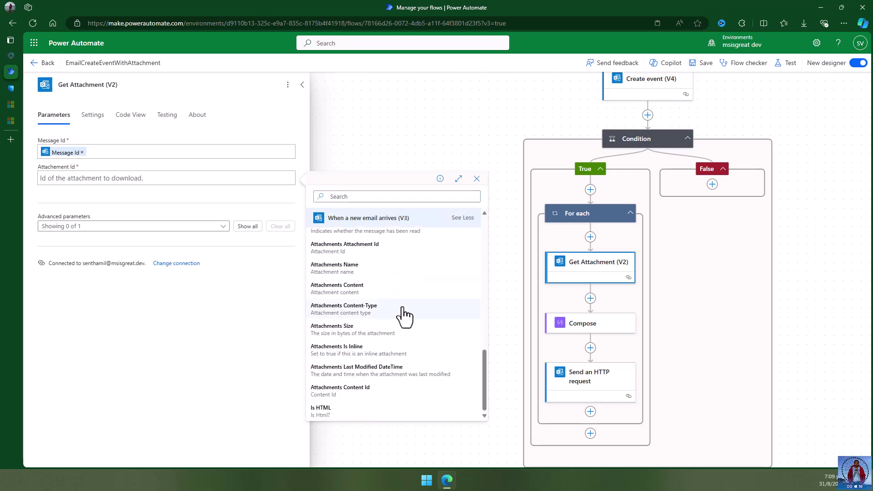
{"action": "left_click", "coordinate": [378, 249]}
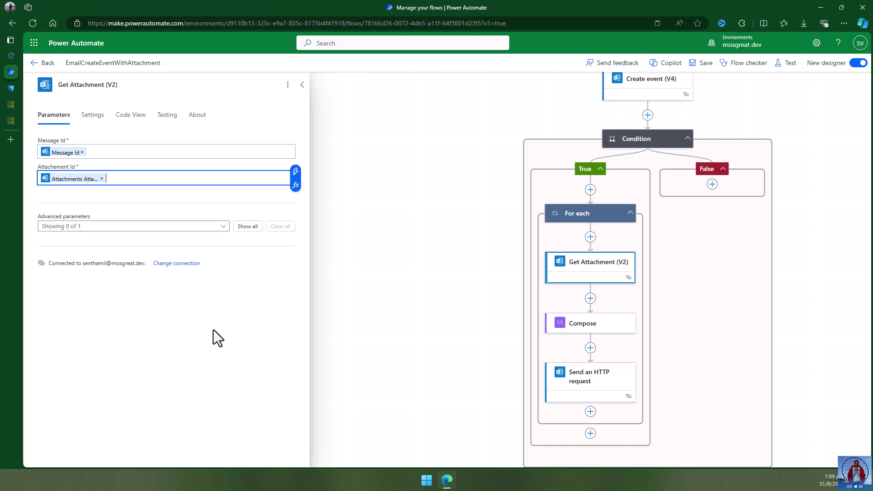
{"action": "left_click", "coordinate": [390, 256]}
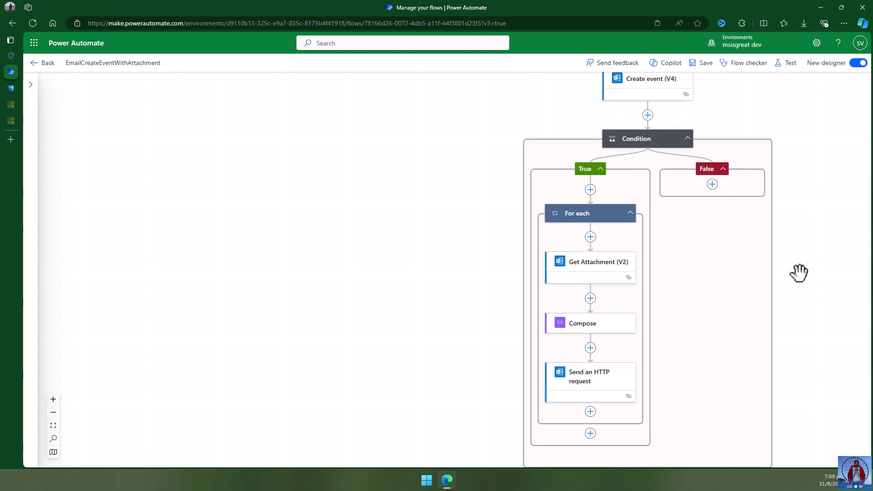
Open the Compose action, remove contentBytes from its inputs, and review the available dynamic content
{"action": "left_click_drag", "start_coordinate": [365, 154], "coordinate": [266, 136]}
{"action": "left_click", "coordinate": [353, 276]}
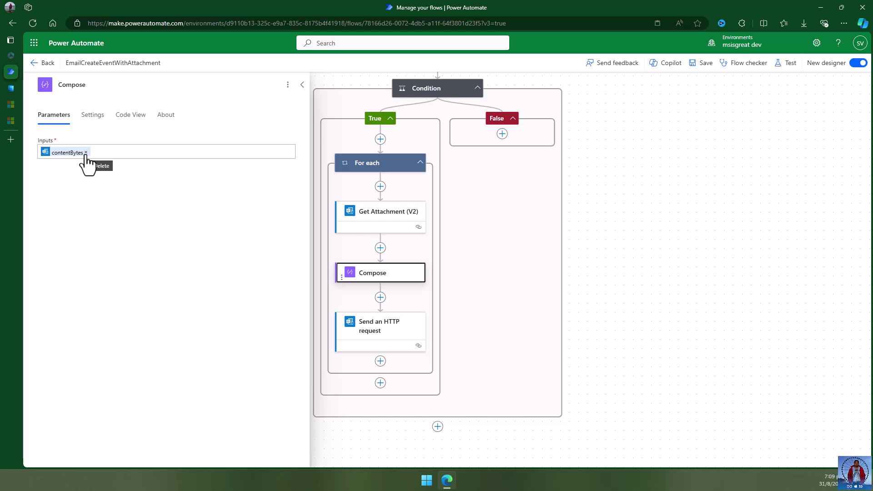
{"action": "left_click", "coordinate": [86, 152]}
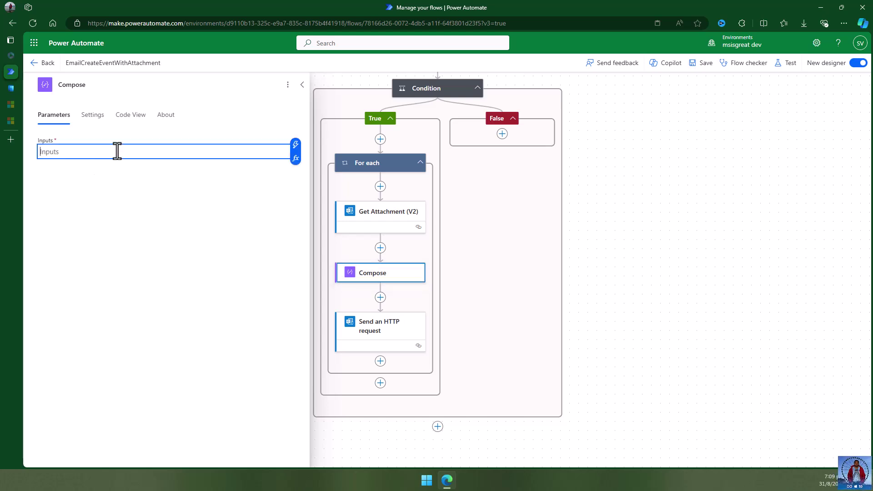
{"action": "left_click", "coordinate": [291, 148]}
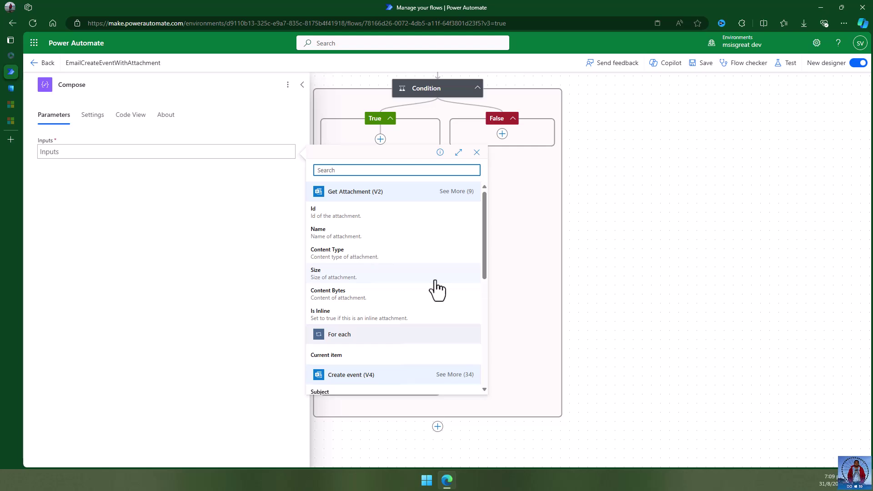
{"action": "scroll", "coordinate": [438, 290], "scroll_direction": "down", "scroll_amount": 1}
{"action": "scroll", "coordinate": [432, 284], "scroll_direction": "up", "scroll_amount": 1}
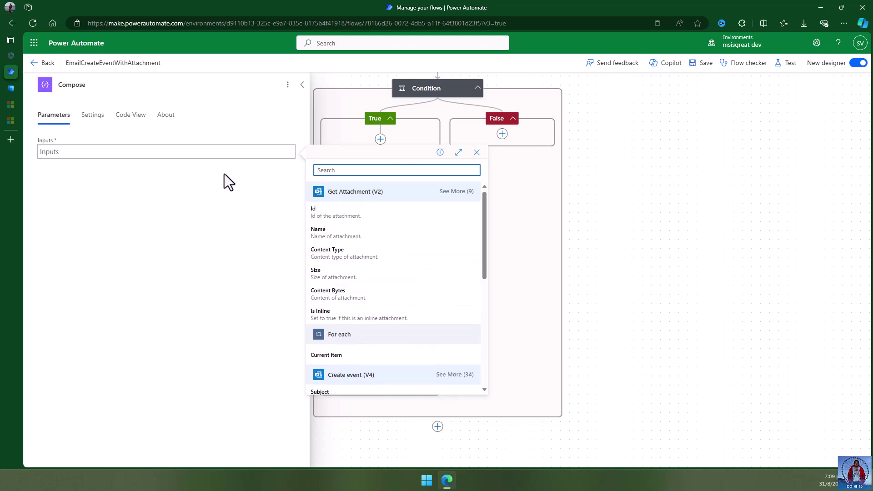
{"action": "left_click", "coordinate": [221, 155]}
Set the Compose input to the expression string(outputs('Get_Attachment_(V2)')?['body/contentBytes']) and close the action's settings
{"action": "left_click", "coordinate": [295, 158]}
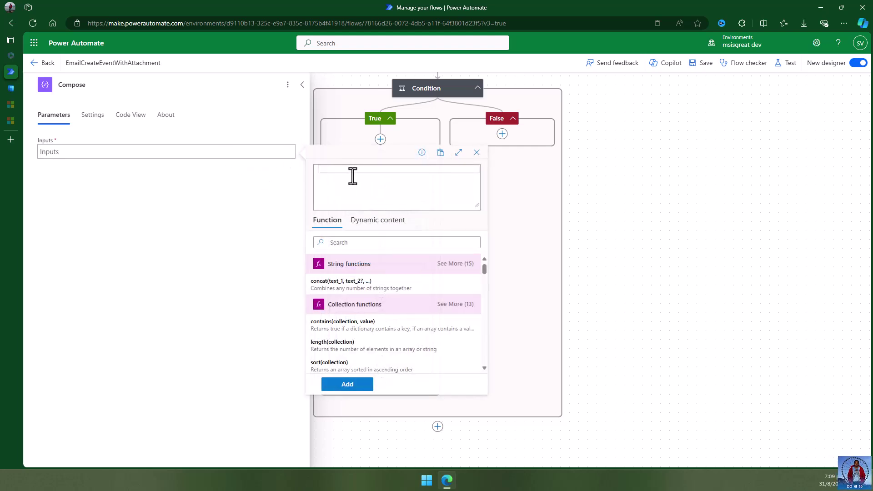
{"action": "type", "text": "string"}
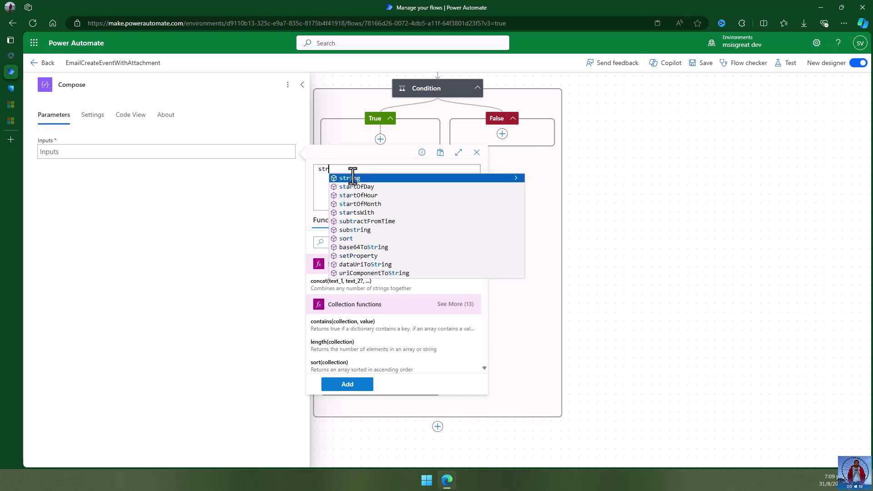
{"action": "left_click", "coordinate": [355, 178]}
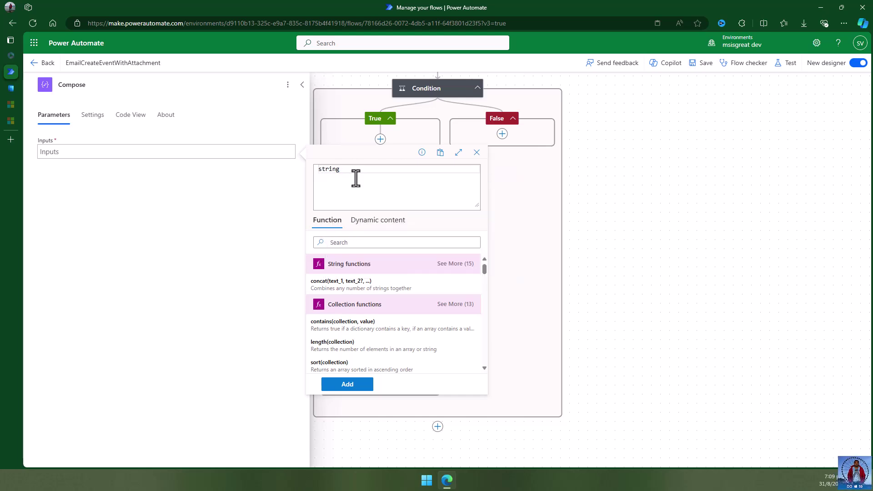
{"action": "type", "text": "()"}
{"action": "left_click", "coordinate": [371, 224]}
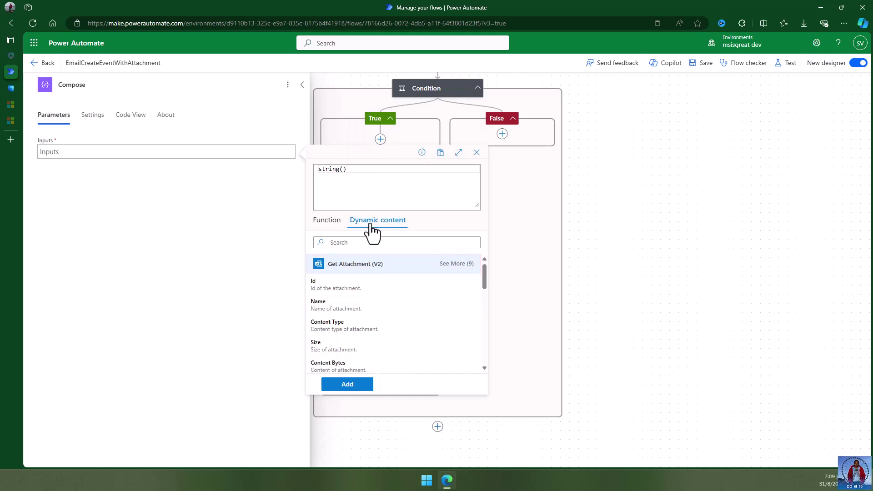
{"action": "scroll", "coordinate": [376, 321], "scroll_direction": "down", "scroll_amount": 2}
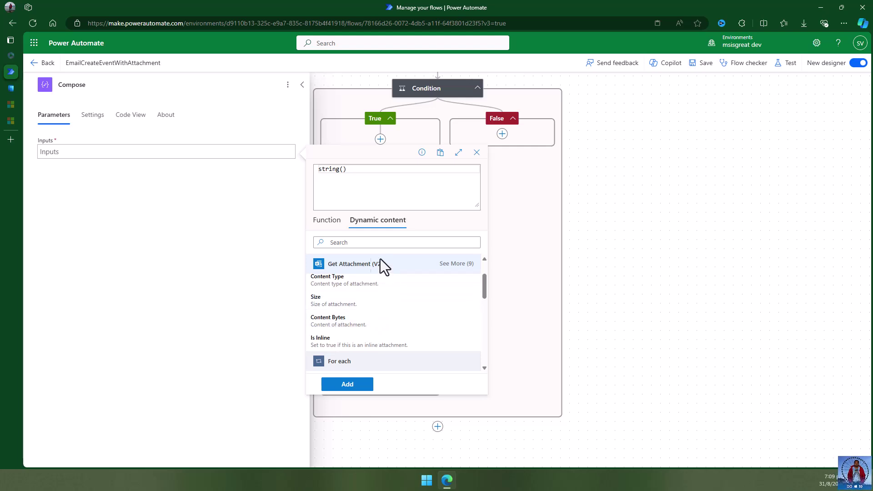
{"action": "left_click", "coordinate": [364, 332]}
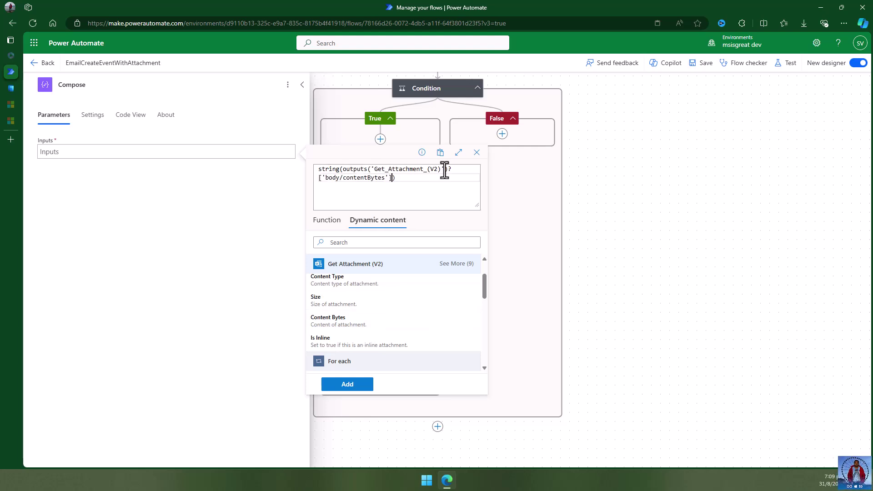
{"action": "left_click", "coordinate": [359, 385]}
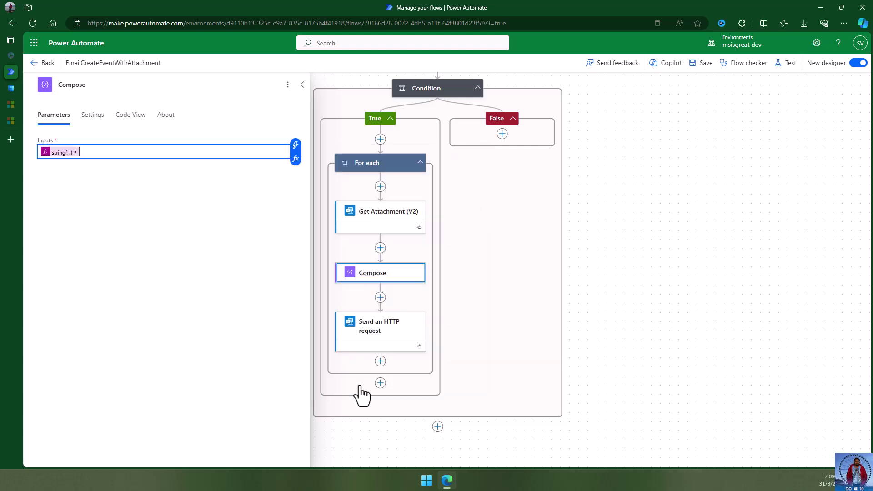
{"action": "left_click", "coordinate": [236, 264]}
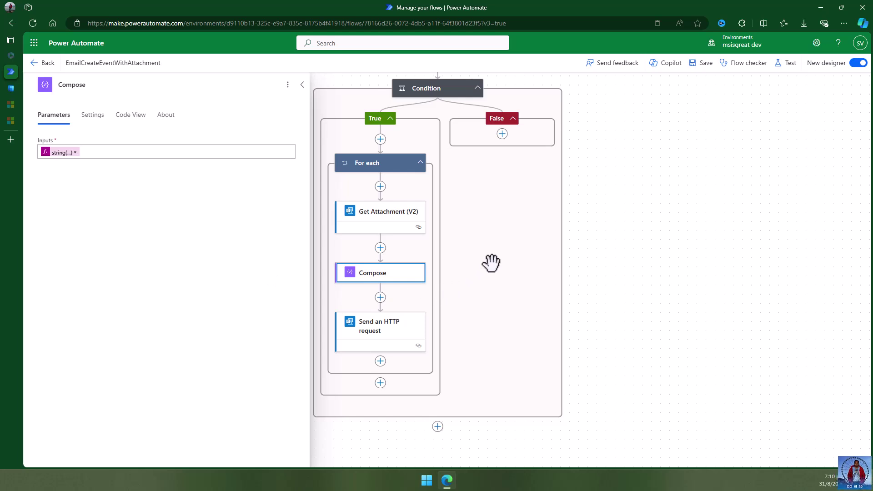
{"action": "left_click", "coordinate": [620, 247]}
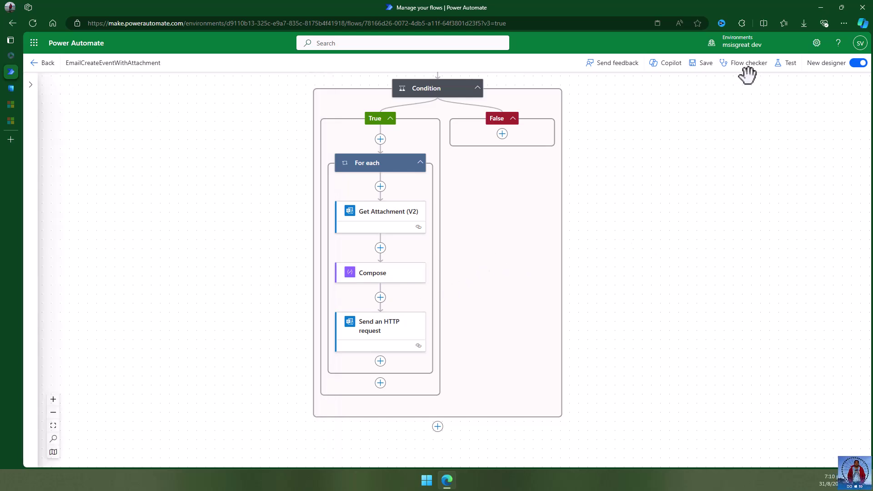
Save the edited flow, dismiss the notification, and return to the flow's details page
{"action": "left_click", "coordinate": [703, 64]}
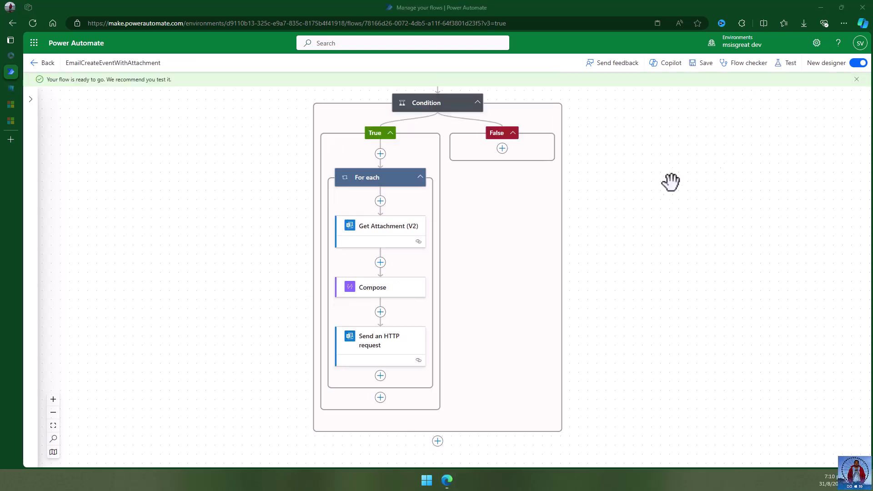
{"action": "left_click", "coordinate": [856, 79]}
{"action": "scroll", "coordinate": [623, 166], "scroll_direction": "up", "scroll_amount": 3}
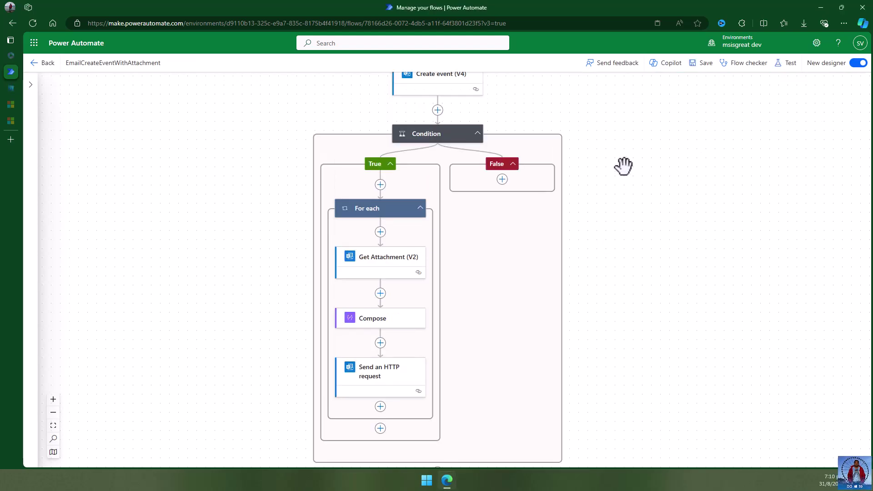
{"action": "scroll", "coordinate": [622, 166], "scroll_direction": "down", "scroll_amount": 3}
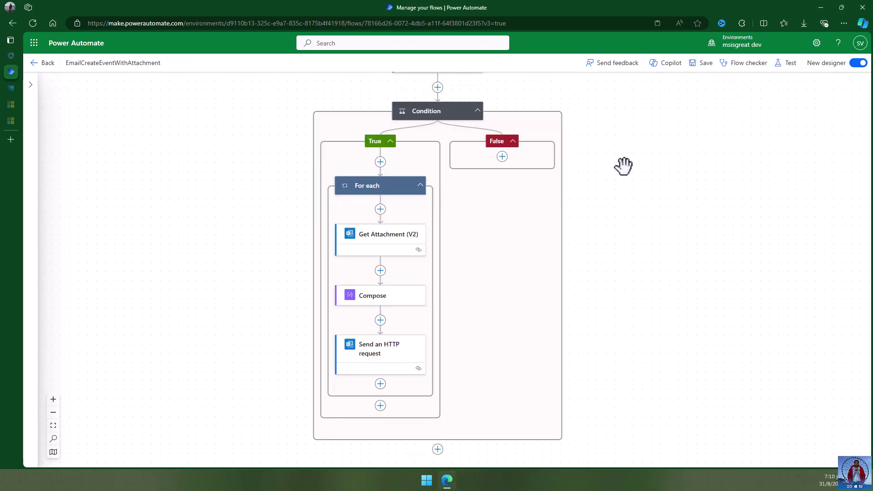
{"action": "left_click", "coordinate": [45, 70]}
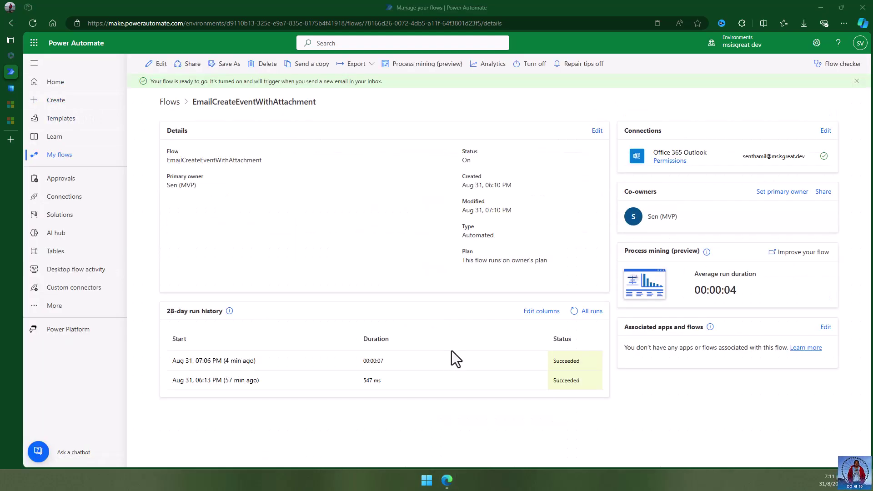
Switch to the Outlook calendar and delete the Sept 3 event created by the earlier test run
{"action": "left_click", "coordinate": [14, 88]}
{"action": "right_click", "coordinate": [342, 153]}
{"action": "left_click", "coordinate": [383, 274]}
{"action": "left_click", "coordinate": [484, 269]}
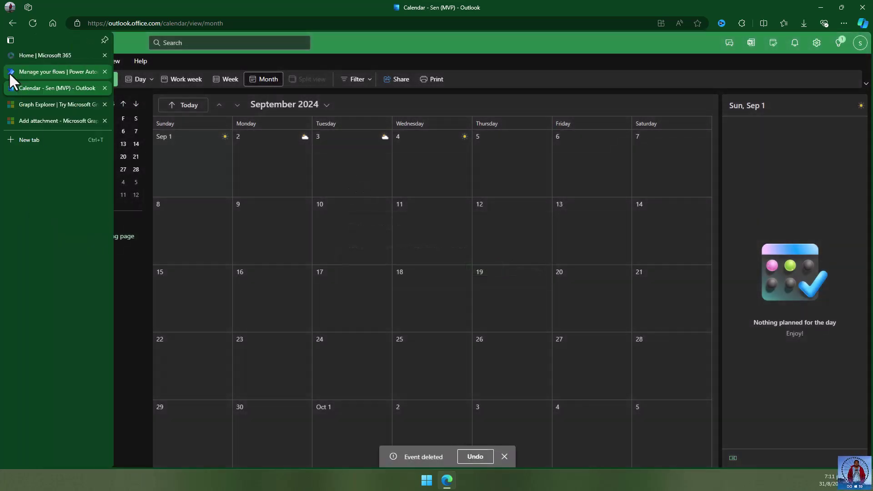
Return to the flow's details page to refresh its run history, and reposition the draft email "Create event from email and attach"
{"action": "left_click", "coordinate": [10, 73]}
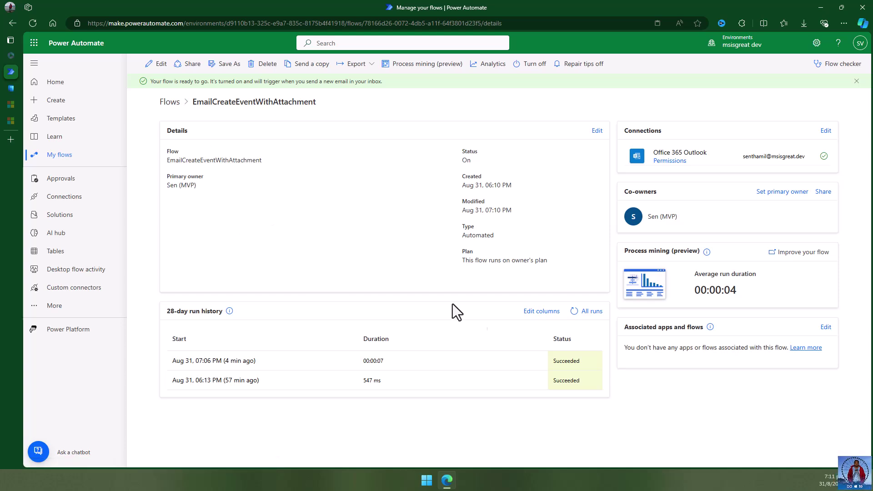
{"action": "left_click", "coordinate": [573, 311]}
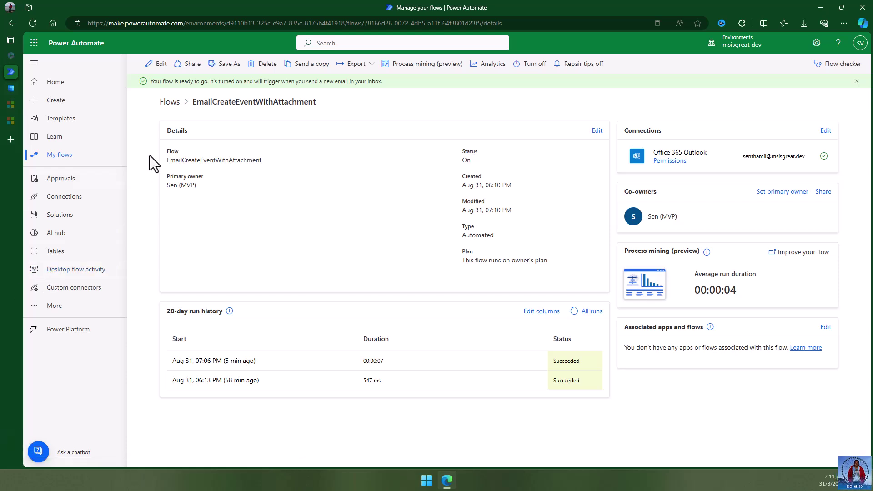
{"action": "mouse_move", "coordinate": [11, 91]}
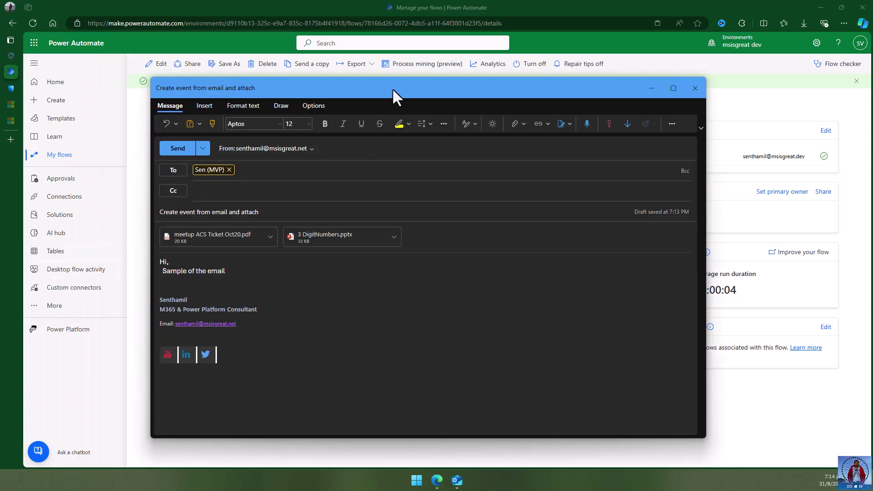
{"action": "left_click_drag", "start_coordinate": [392, 88], "coordinate": [416, 89]}
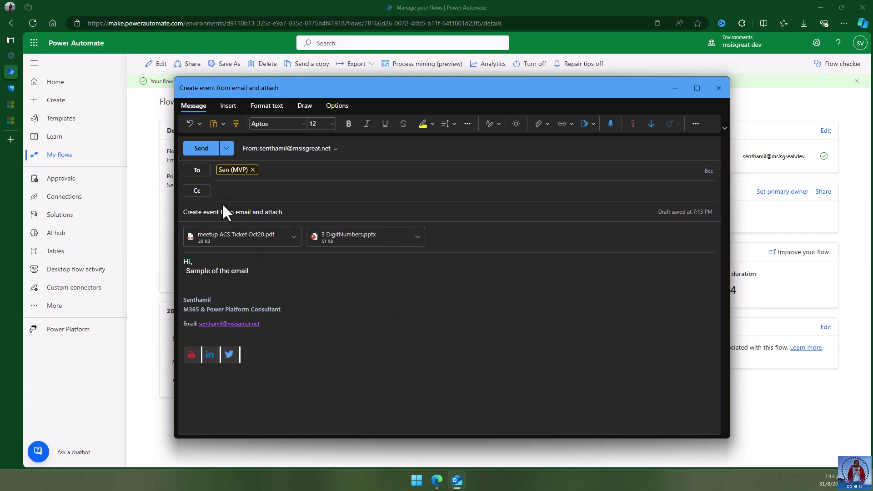
Send the draft email "Create event from email and attach" and open the received message in the Outlook inbox
{"action": "left_click", "coordinate": [201, 149]}
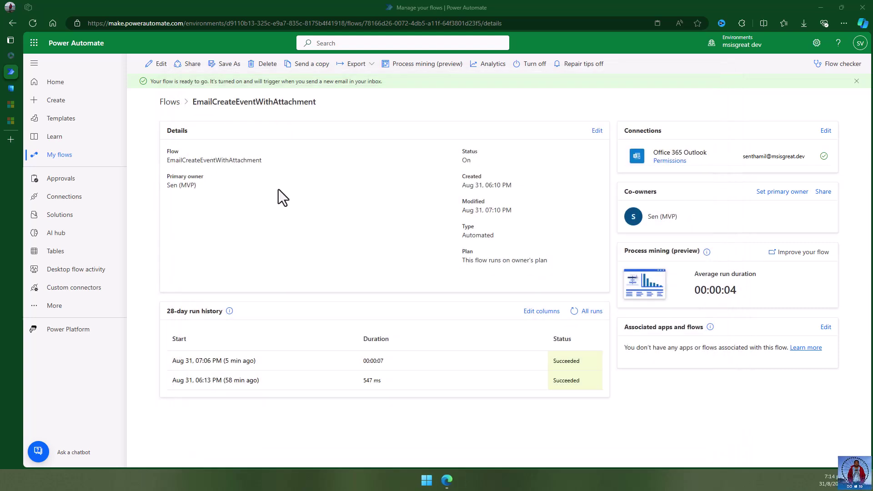
{"action": "left_click", "coordinate": [12, 88]}
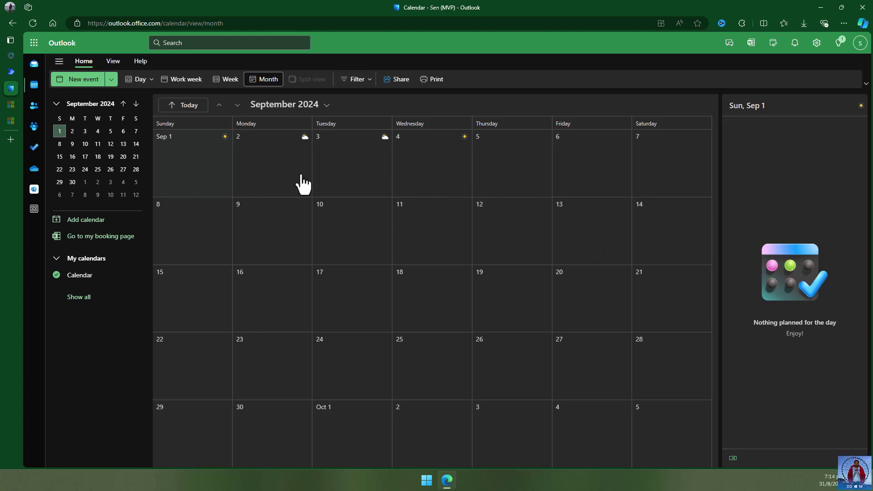
{"action": "left_click", "coordinate": [34, 64]}
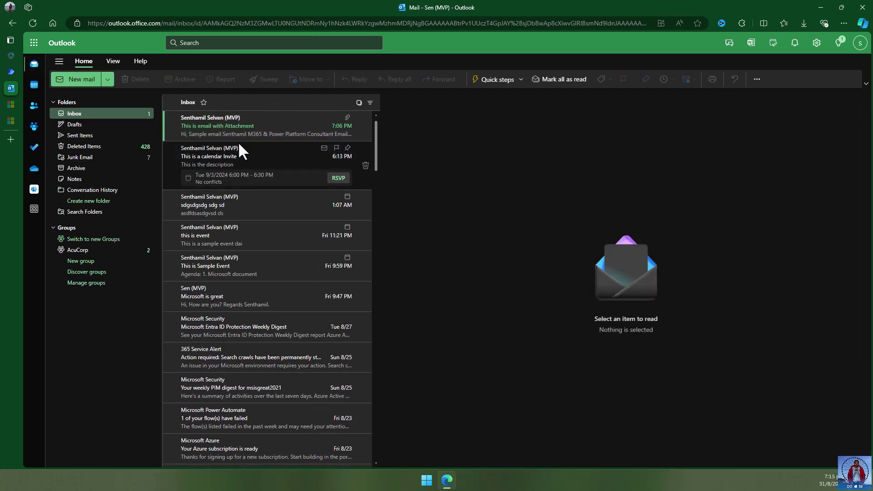
{"action": "left_click", "coordinate": [273, 128]}
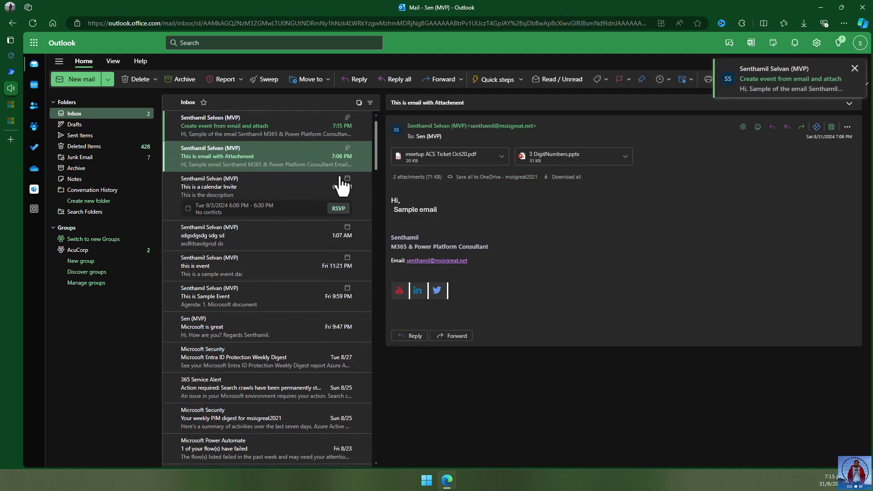
{"action": "left_click", "coordinate": [252, 127]}
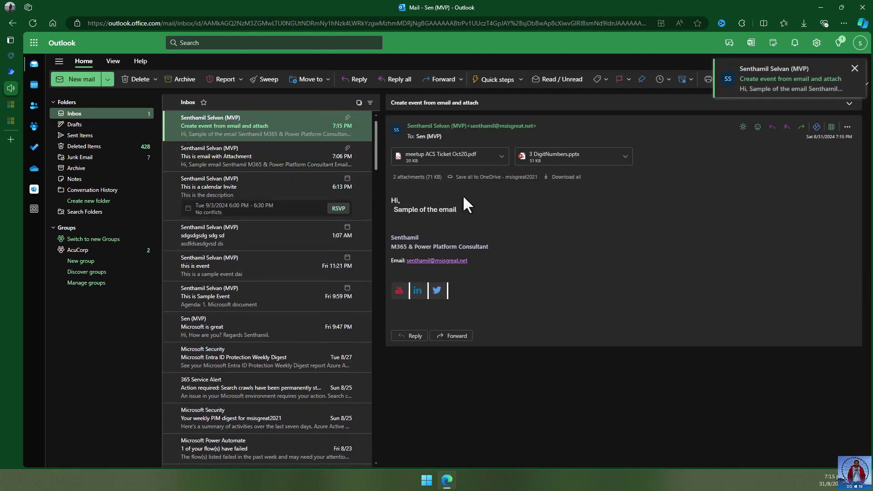
{"action": "left_click", "coordinate": [243, 150]}
{"action": "left_click", "coordinate": [260, 128]}
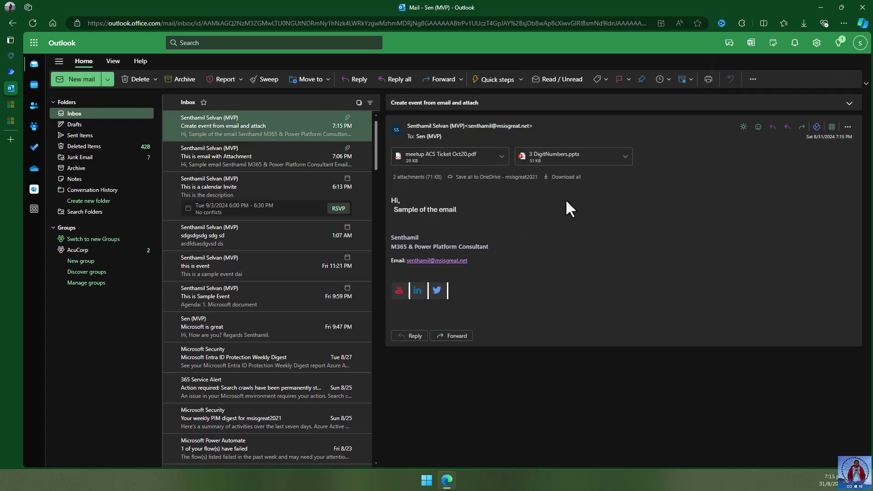
Return to the EmailCreateEventWithAttachment flow's details page and refresh its run history until the new run is listed
{"action": "left_click", "coordinate": [10, 72]}
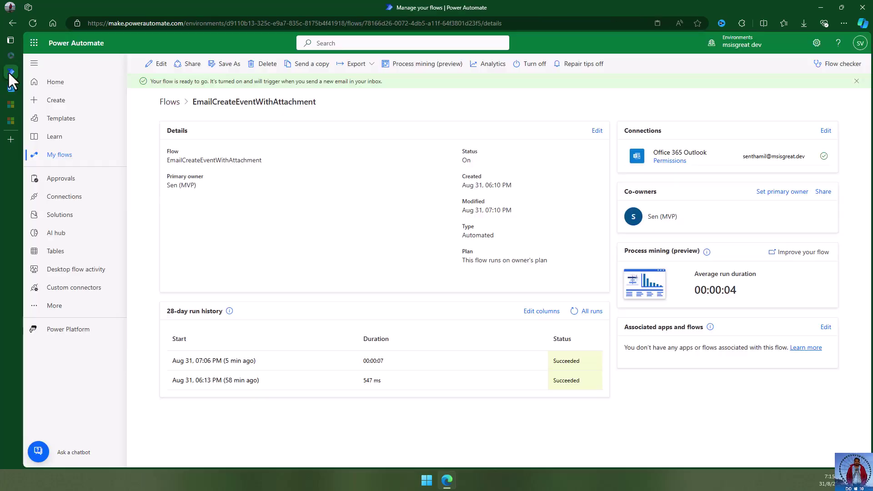
{"action": "left_click", "coordinate": [574, 312]}
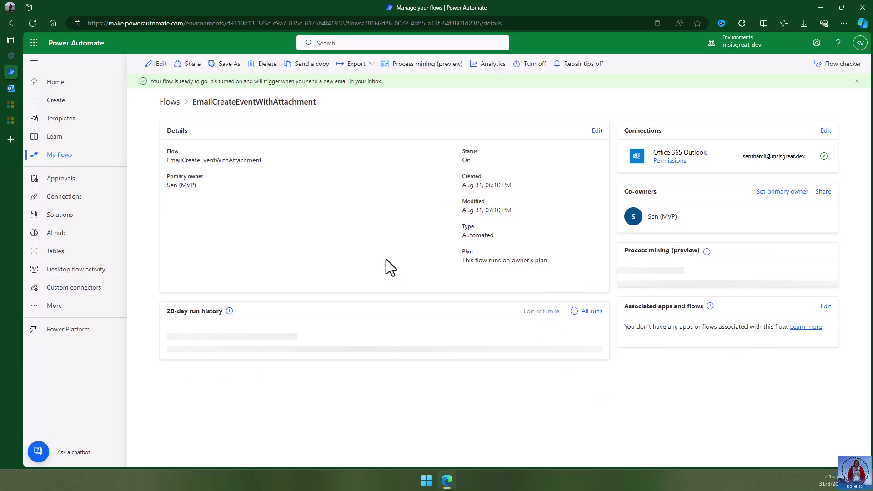
{"action": "left_click", "coordinate": [574, 313]}
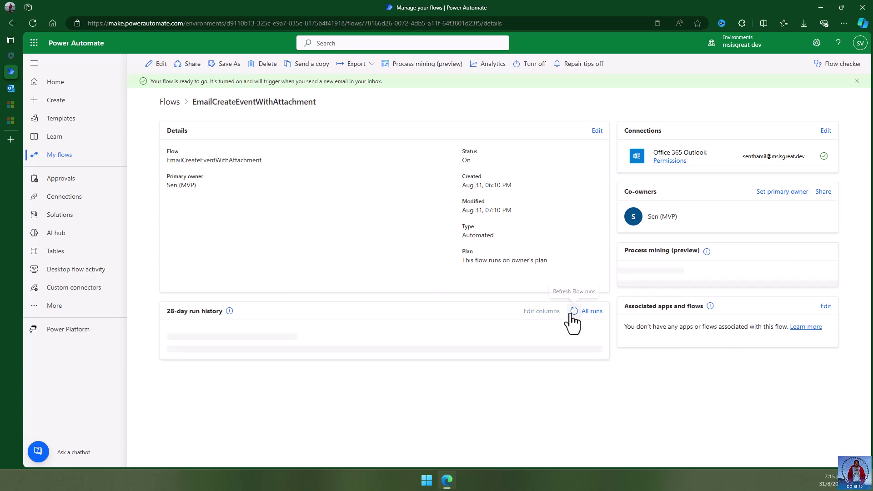
{"action": "left_click", "coordinate": [574, 312]}
{"action": "left_click", "coordinate": [574, 313]}
{"action": "left_click", "coordinate": [574, 312]}
{"action": "left_click", "coordinate": [575, 312]}
{"action": "left_click", "coordinate": [574, 312]}
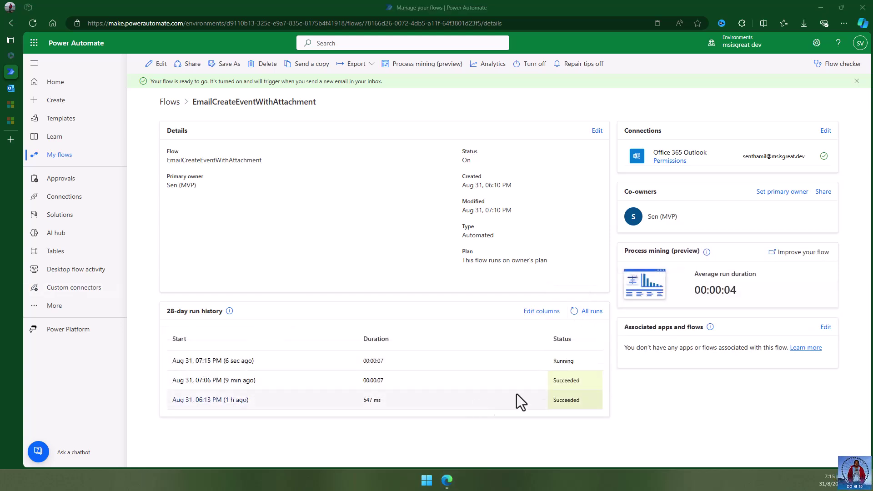
Open the latest flow run, close the Copilot pane and check the status of each action down to Send an HTTP request
{"action": "left_click", "coordinate": [239, 361]}
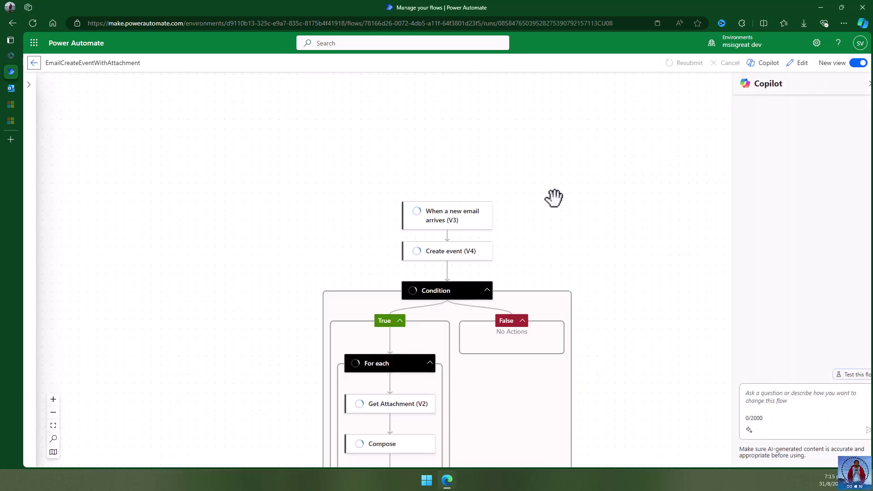
{"action": "left_click", "coordinate": [855, 99]}
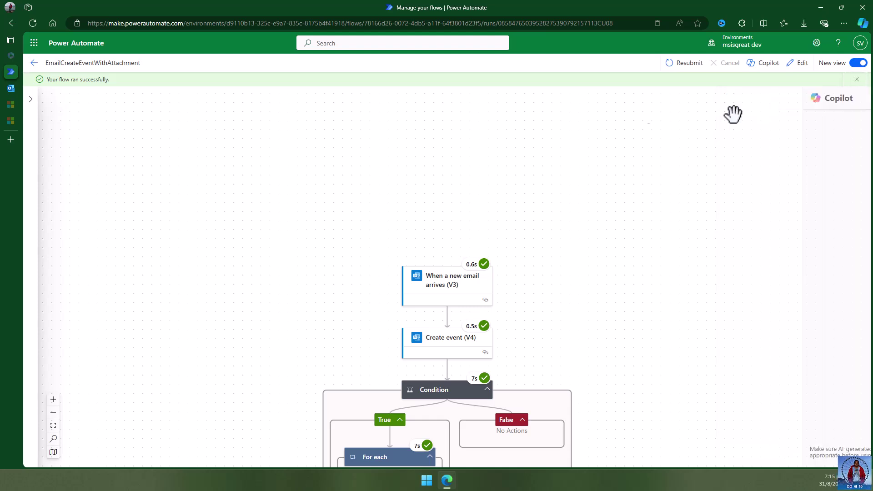
{"action": "scroll", "coordinate": [612, 212], "scroll_direction": "down", "scroll_amount": 6}
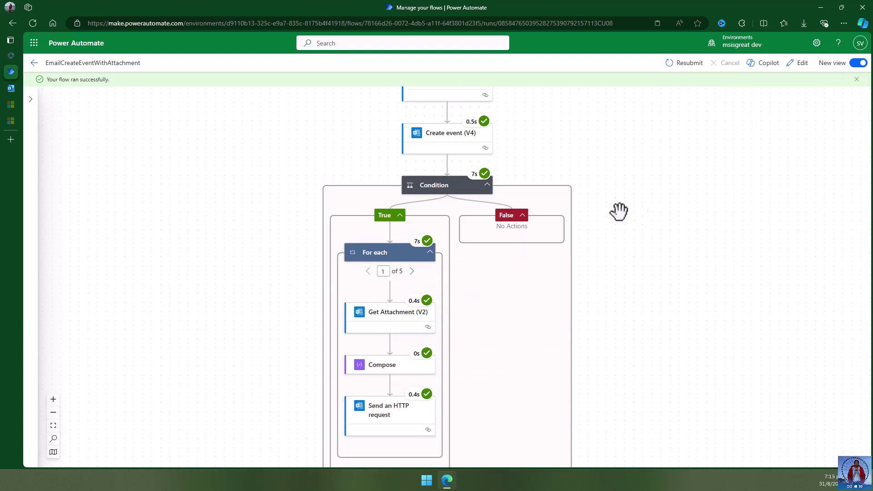
{"action": "scroll", "coordinate": [675, 214], "scroll_direction": "up", "scroll_amount": 1}
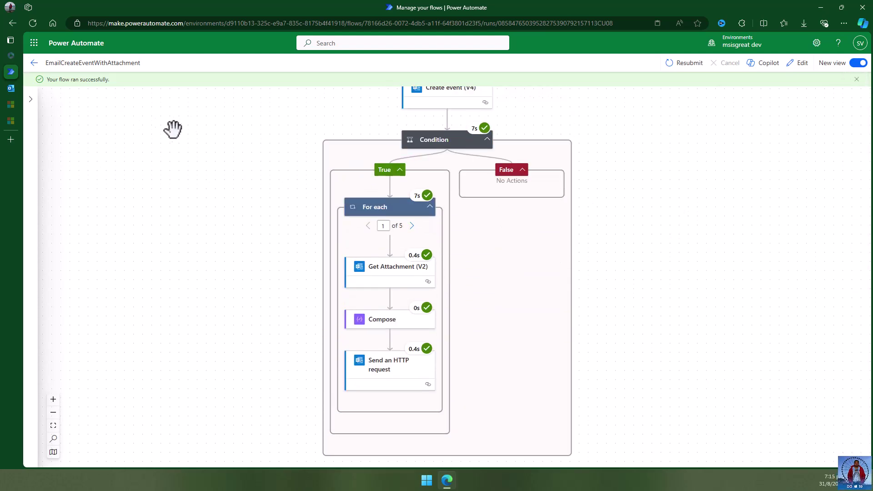
Switch to the Outlook calendar, show September 2024 and open the full details of the Sept 3 event
{"action": "left_click", "coordinate": [13, 90]}
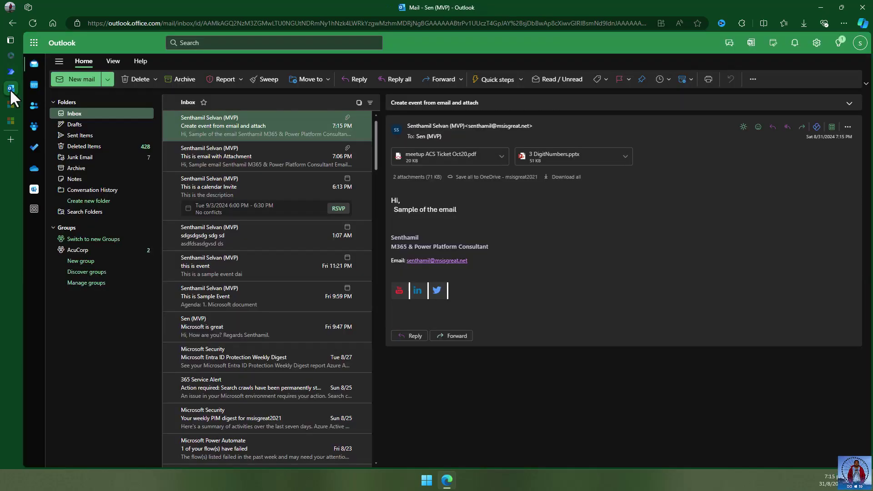
{"action": "left_click", "coordinate": [34, 87]}
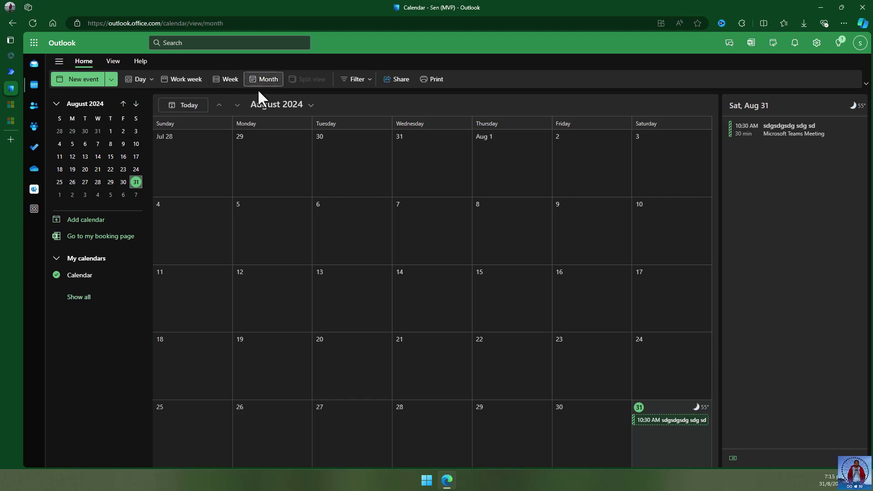
{"action": "left_click", "coordinate": [275, 105]}
{"action": "left_click", "coordinate": [263, 199]}
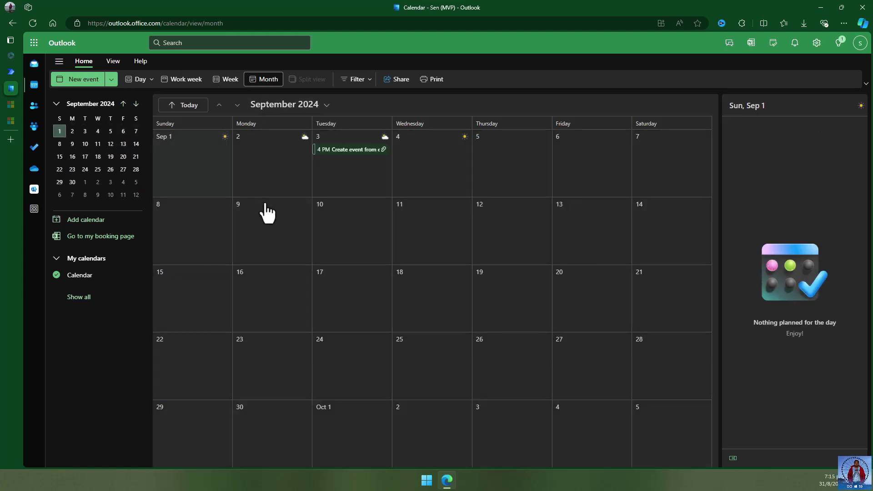
{"action": "left_click", "coordinate": [342, 153]}
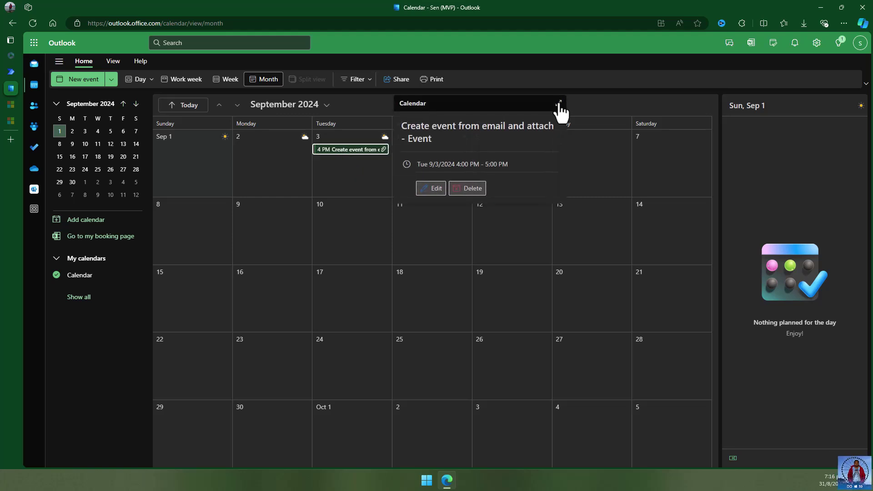
{"action": "left_click", "coordinate": [559, 103]}
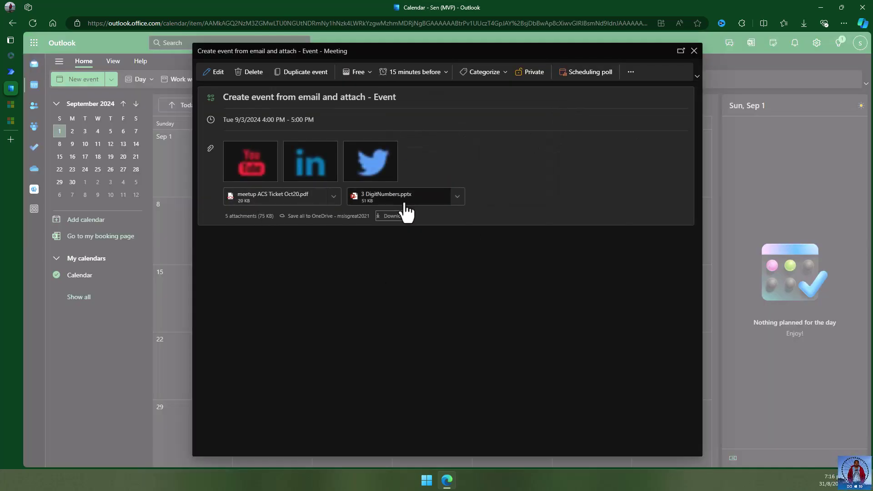
Preview the event's attachments meetup ACS Ticket Oct20.pdf and 3 DigitNumbers.pptx, advancing the presentation to the next slide
{"action": "left_click", "coordinate": [275, 200]}
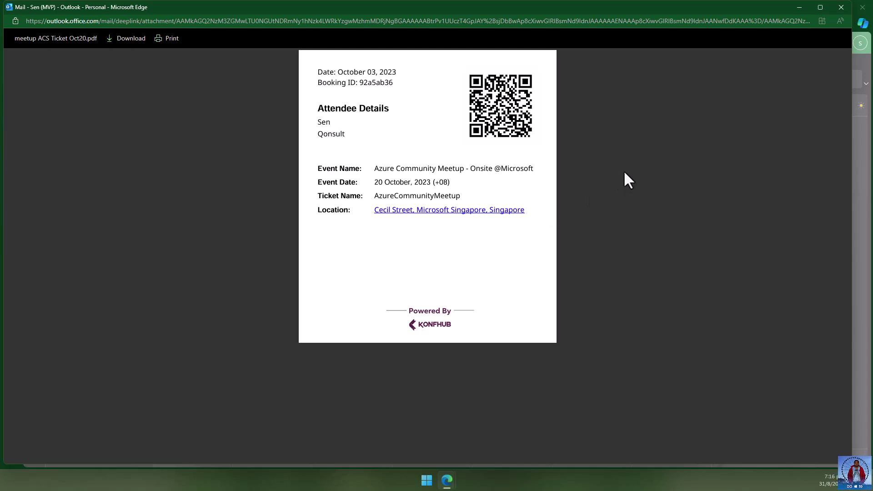
{"action": "left_click", "coordinate": [840, 7]}
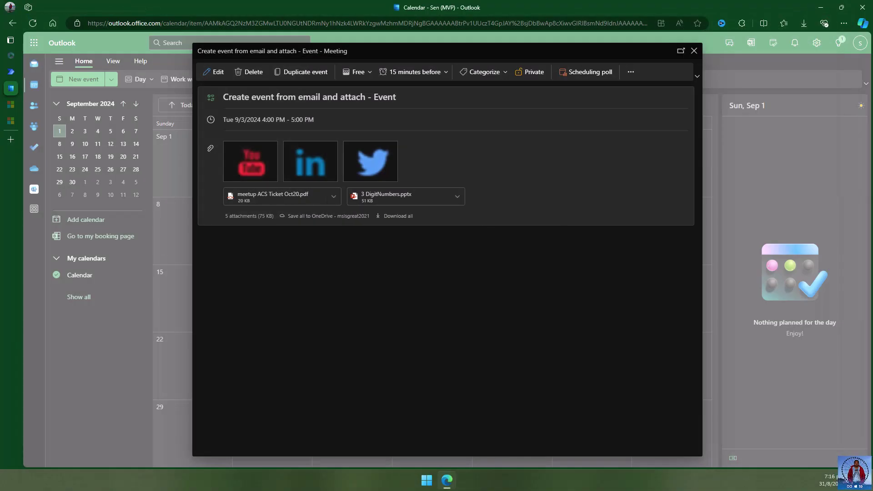
{"action": "left_click", "coordinate": [408, 198]}
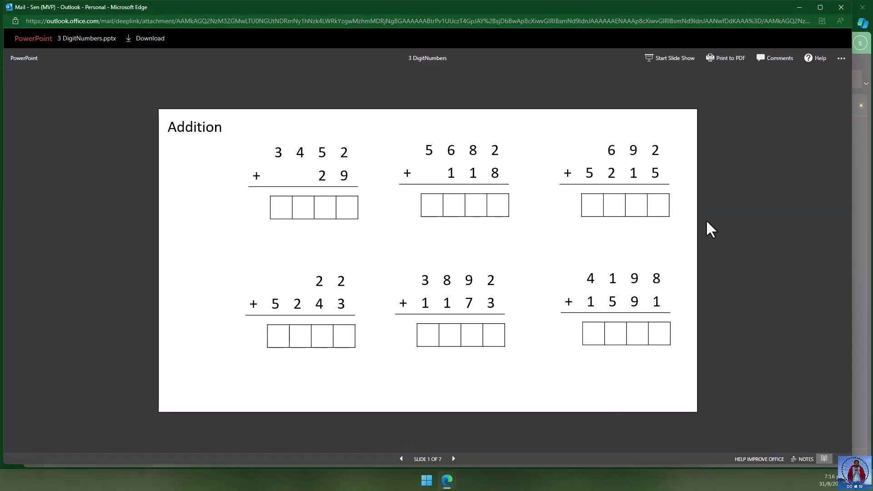
{"action": "left_click", "coordinate": [449, 459]}
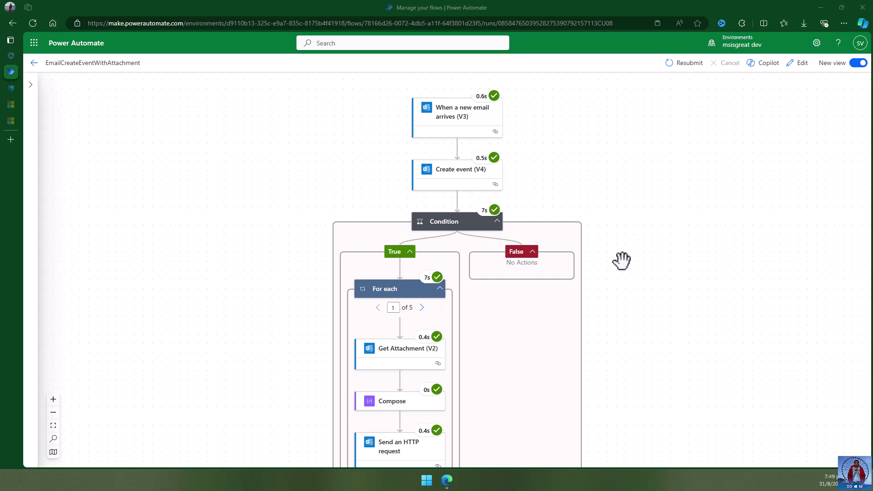
In the flow run, inspect the inputs and outputs of Send an HTTP request, Compose and Get Attachment (V2)
{"action": "left_click_drag", "start_coordinate": [621, 260], "coordinate": [615, 230]}
{"action": "scroll", "coordinate": [627, 275], "scroll_direction": "down", "scroll_amount": 3}
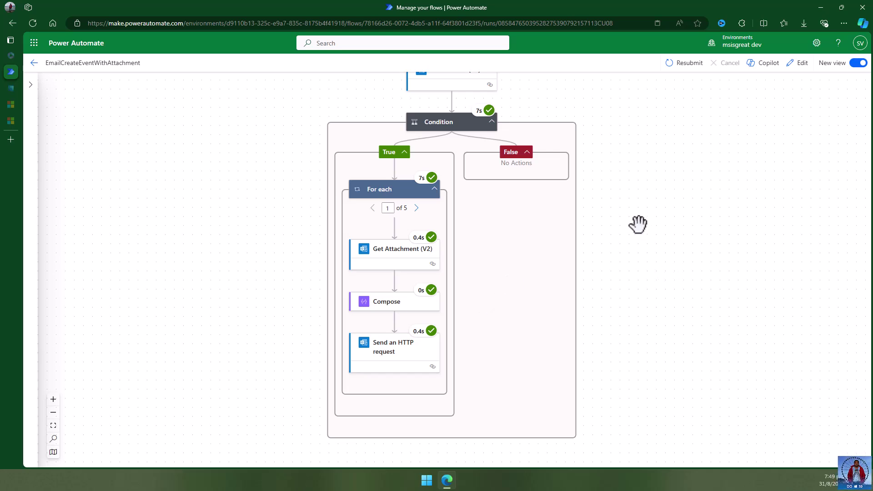
{"action": "scroll", "coordinate": [638, 224], "scroll_direction": "down", "scroll_amount": 1}
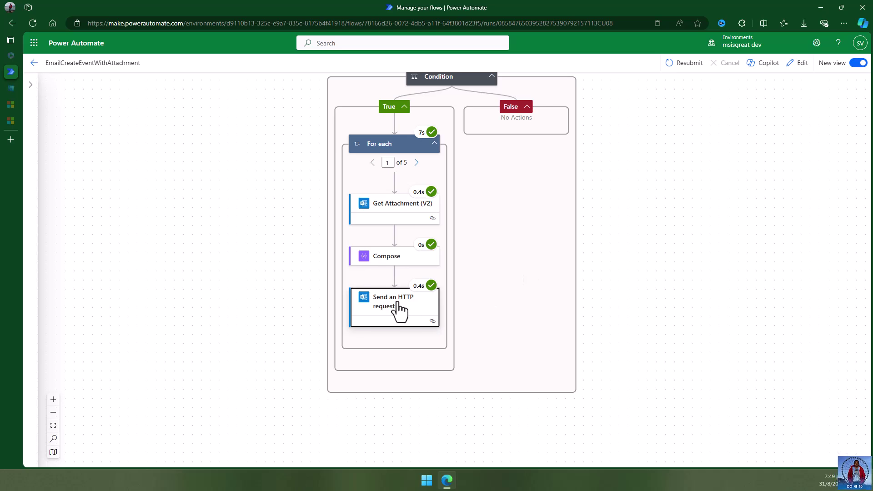
{"action": "left_click", "coordinate": [389, 311]}
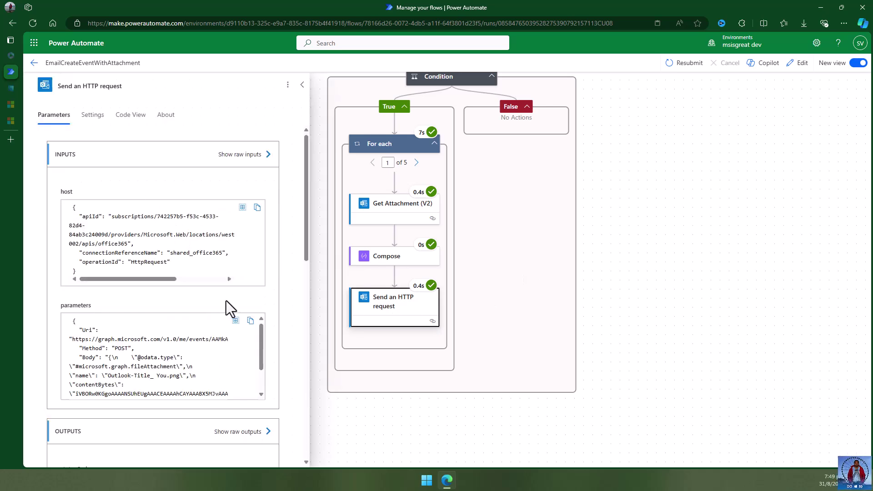
{"action": "left_click", "coordinate": [381, 258]}
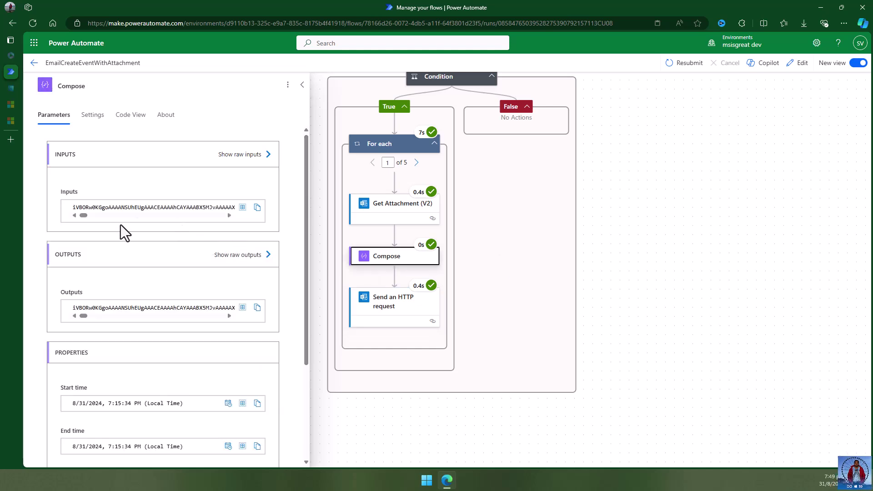
{"action": "left_click", "coordinate": [522, 230]}
{"action": "left_click", "coordinate": [389, 216]}
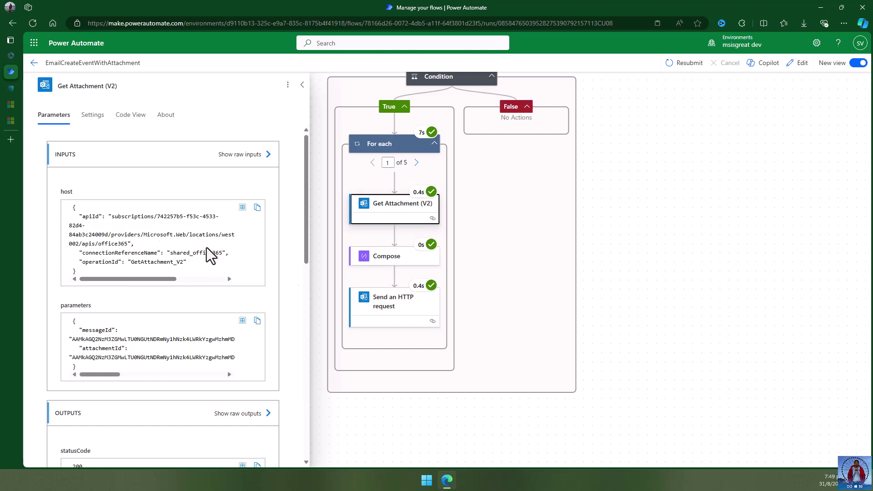
{"action": "left_click", "coordinate": [524, 200]}
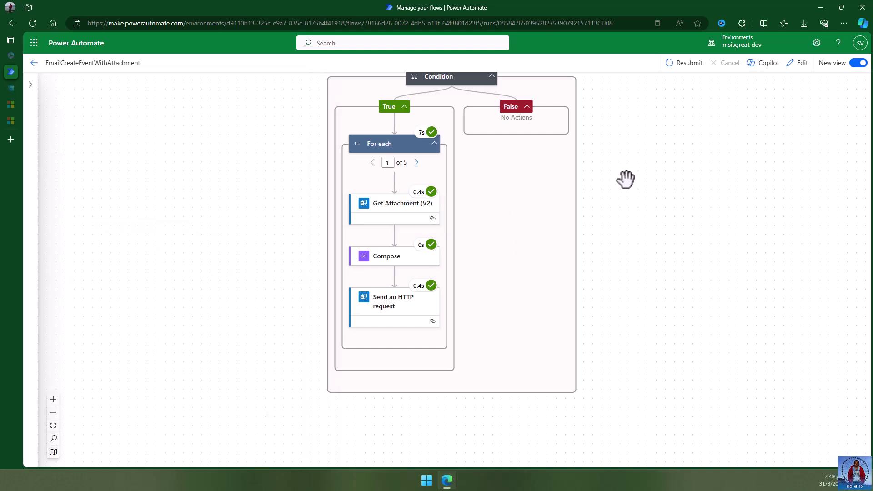
{"action": "scroll", "coordinate": [626, 179], "scroll_direction": "up", "scroll_amount": 2}
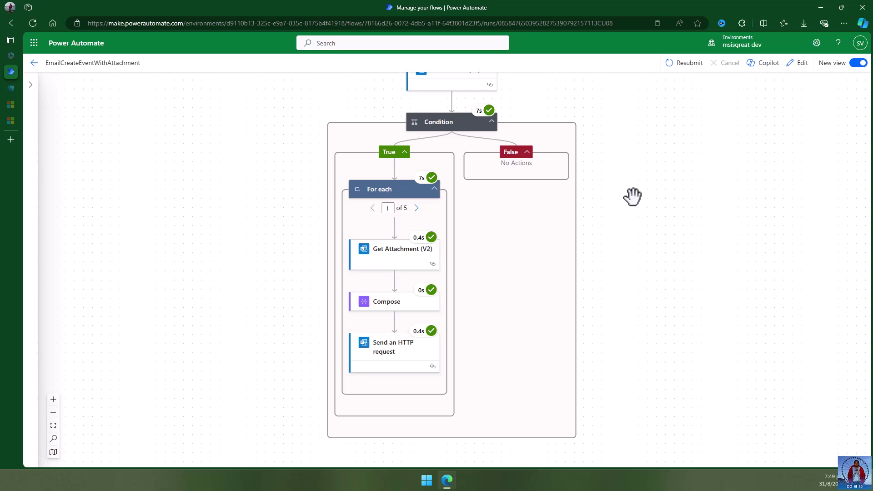
{"action": "scroll", "coordinate": [631, 197], "scroll_direction": "up", "scroll_amount": 3}
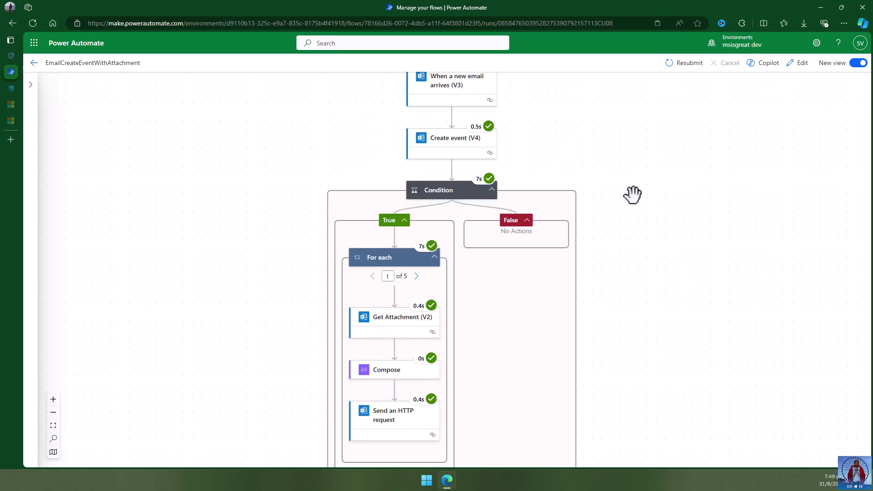
{"action": "scroll", "coordinate": [632, 195], "scroll_direction": "up", "scroll_amount": 3}
{"action": "scroll", "coordinate": [632, 195], "scroll_direction": "down", "scroll_amount": 4}
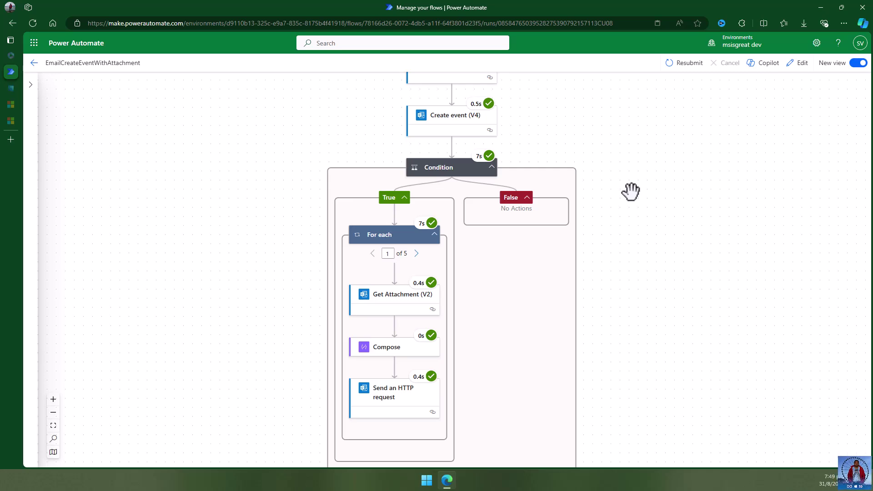
{"action": "scroll", "coordinate": [632, 190], "scroll_direction": "up", "scroll_amount": 4}
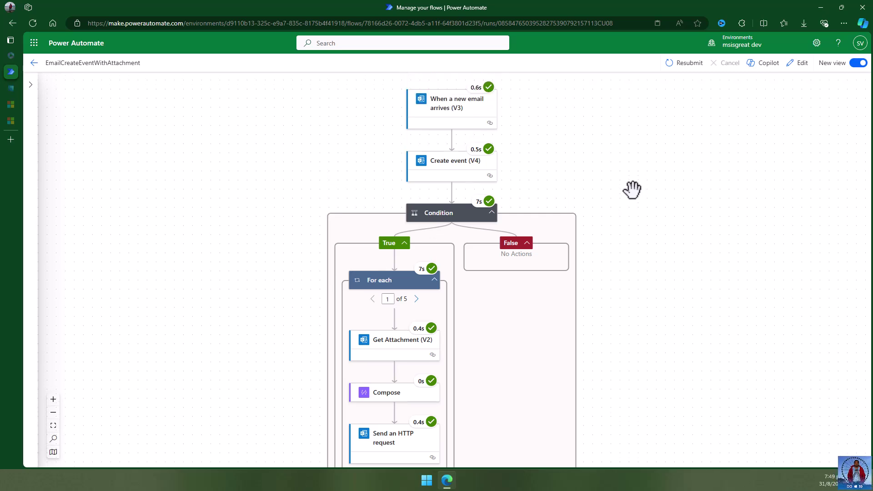
{"action": "scroll", "coordinate": [632, 190], "scroll_direction": "down", "scroll_amount": 3}
{"action": "scroll", "coordinate": [632, 190], "scroll_direction": "up", "scroll_amount": 3}
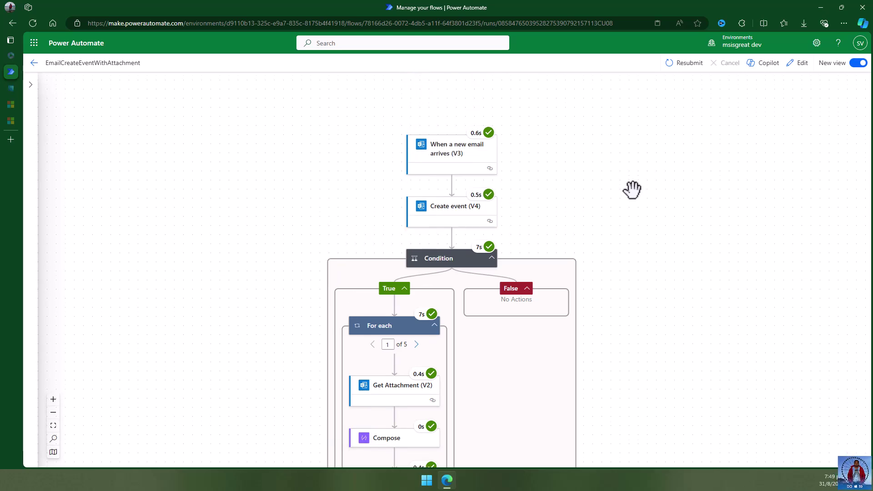